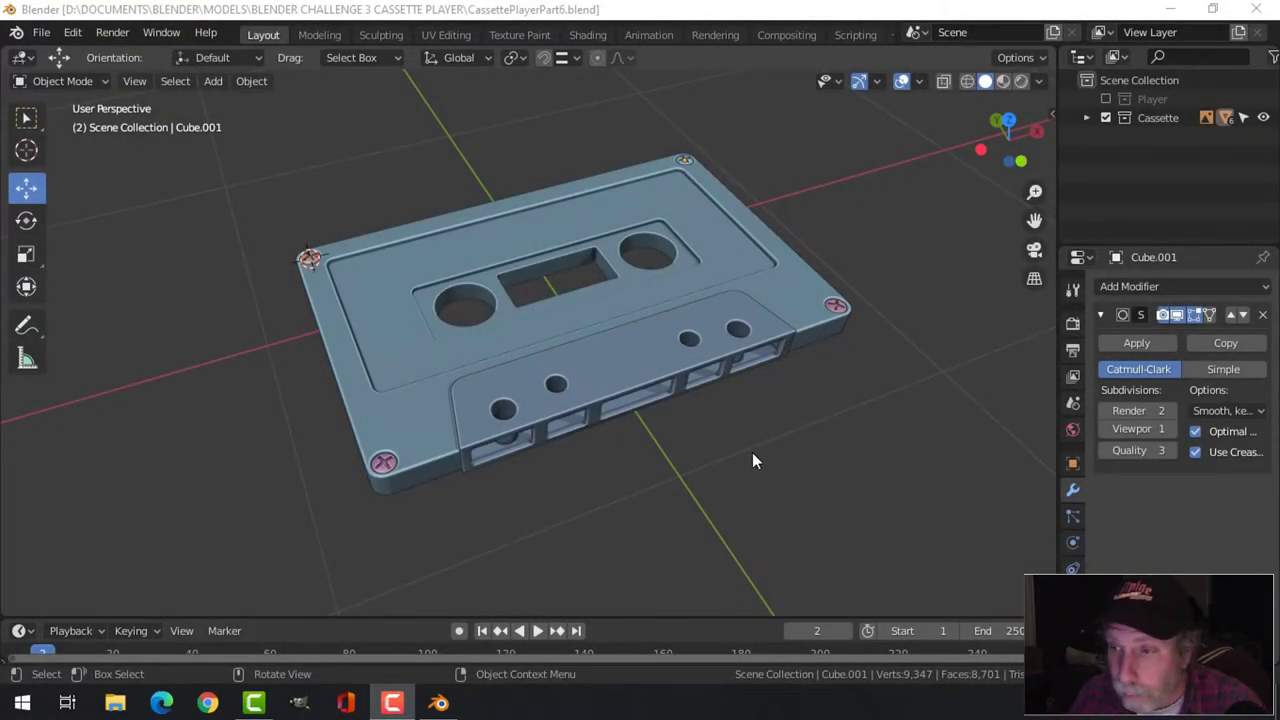
Step: Show the Render Properties with Cycles on GPU Compute and frame the cassette's reel openings
{"action": "mouse_move", "coordinate": [730, 461]}
{"action": "middle_mouse_down"}
{"action": "mouse_move", "coordinate": [737, 434]}
{"action": "mouse_move", "coordinate": [708, 460]}
{"action": "middle_mouse_up"}
{"action": "scroll", "coordinate": [708, 455], "scroll_direction": "up", "scroll_amount": 2}
{"action": "scroll", "coordinate": [710, 452], "scroll_direction": "down", "scroll_amount": 2}
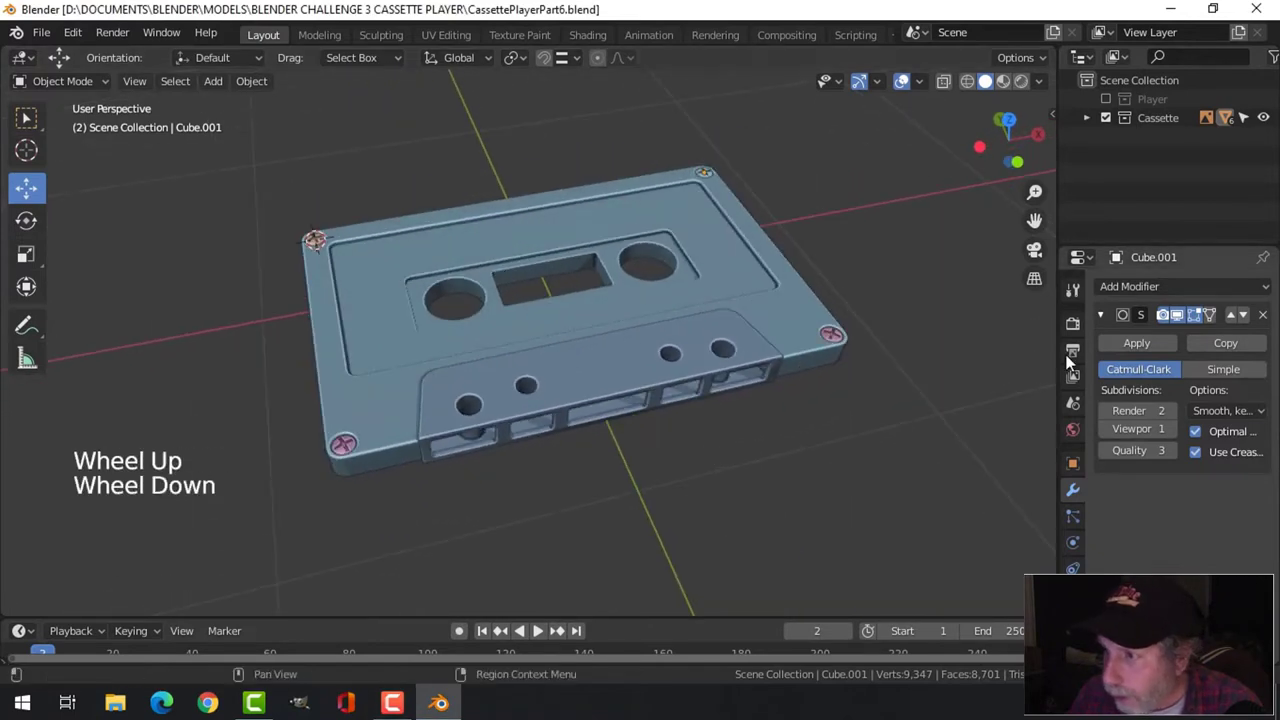
{"action": "left_click", "coordinate": [1072, 323]}
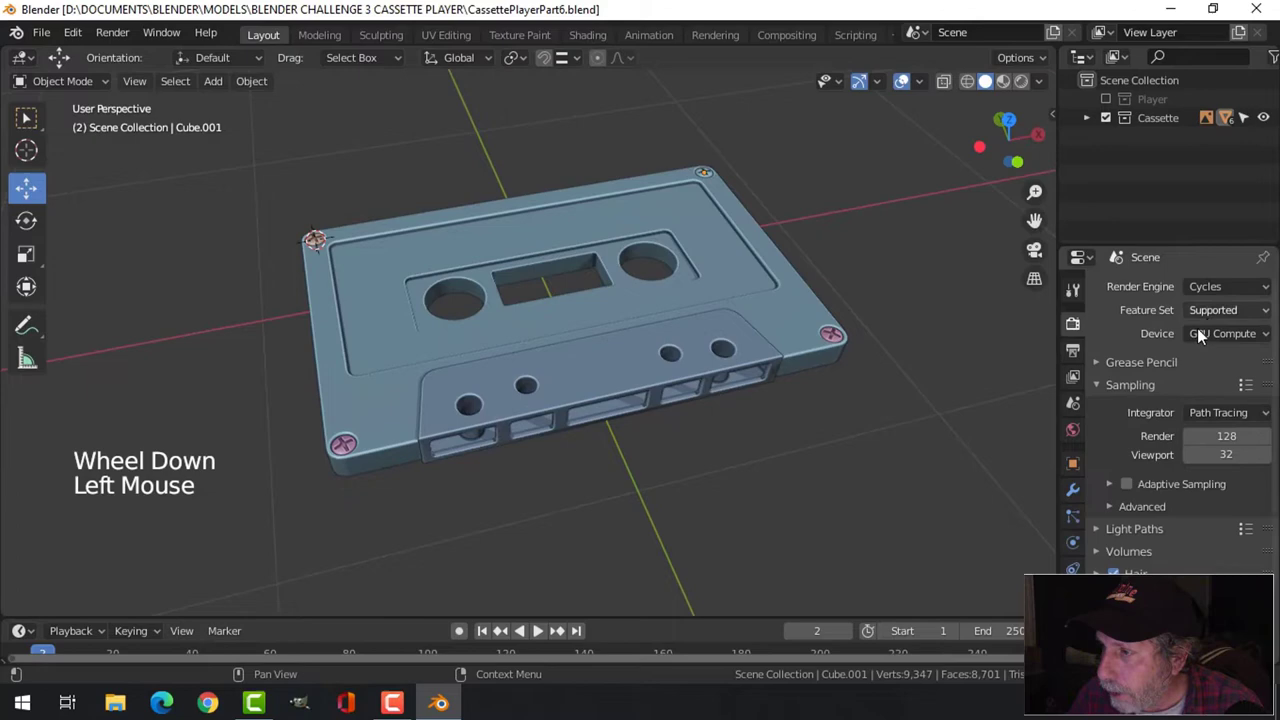
{"action": "middle_click_drag", "start_coordinate": [911, 380], "coordinate": [620, 344]}
Step: Edit the cassette shell Plane.027 and add a loop cut inside the left reel hole
{"action": "scroll", "coordinate": [635, 343], "scroll_direction": "up", "scroll_amount": 2}
{"action": "middle_click_drag", "start_coordinate": [620, 344], "coordinate": [480, 257]}
{"action": "left_click", "coordinate": [455, 255]}
{"action": "key", "text": "Tab"}
{"action": "scroll", "coordinate": [423, 223], "scroll_direction": "up", "scroll_amount": 1}
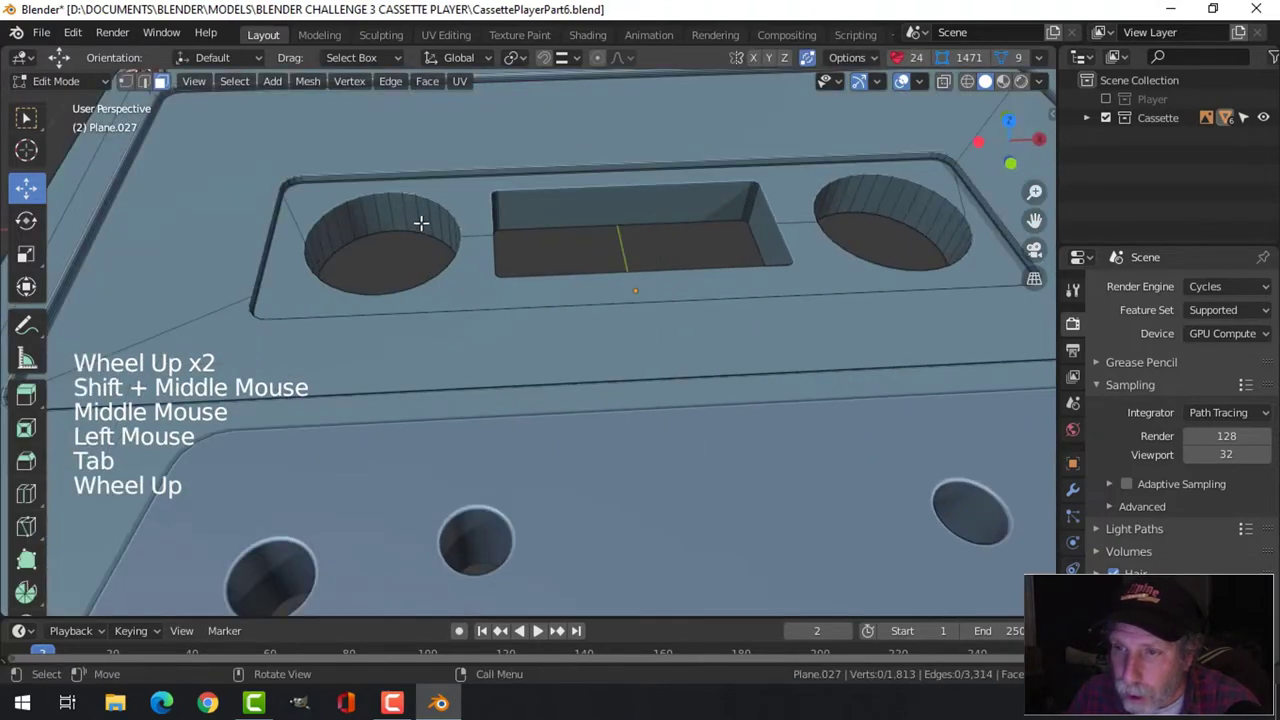
{"action": "key", "text": "ctrl+r"}
{"action": "left_click", "coordinate": [420, 222]}
Step: Loop-cut the right reel hole and bevel both hole loops together
{"action": "middle_click_drag", "start_coordinate": [738, 291], "coordinate": [623, 263], "text": "shift"}
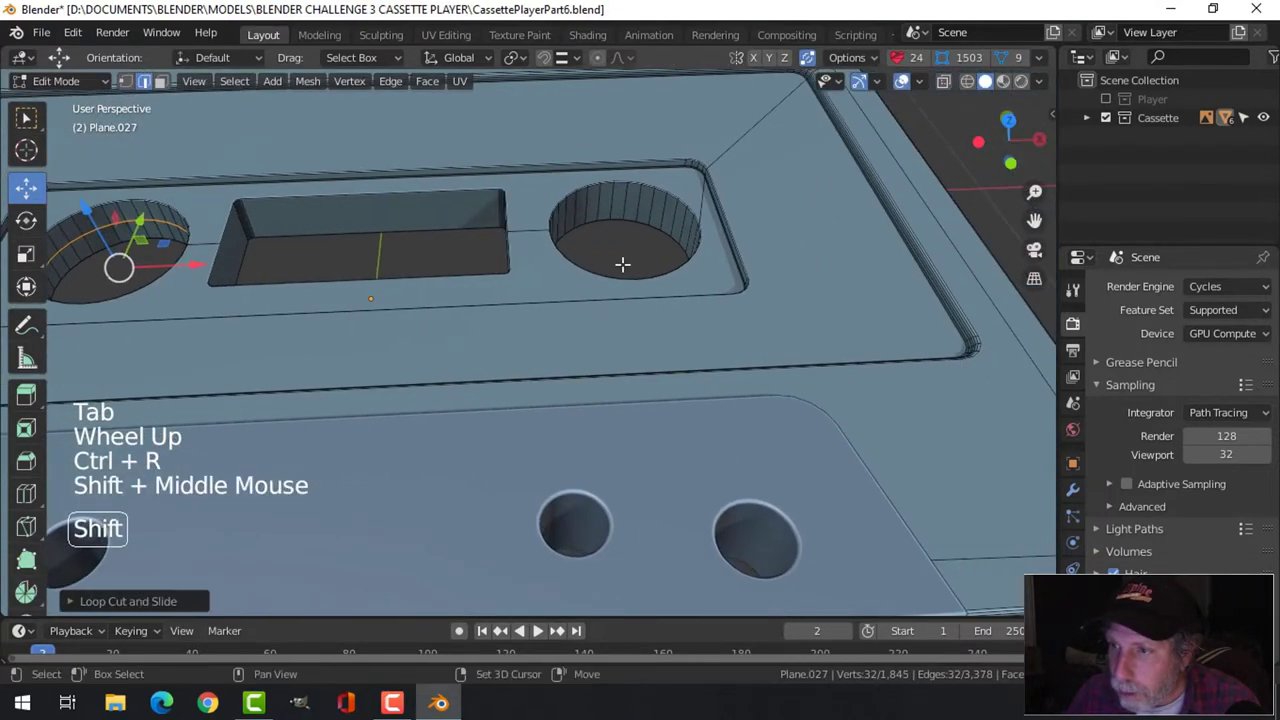
{"action": "key", "text": "ctrl+r"}
{"action": "left_click", "coordinate": [632, 207]}
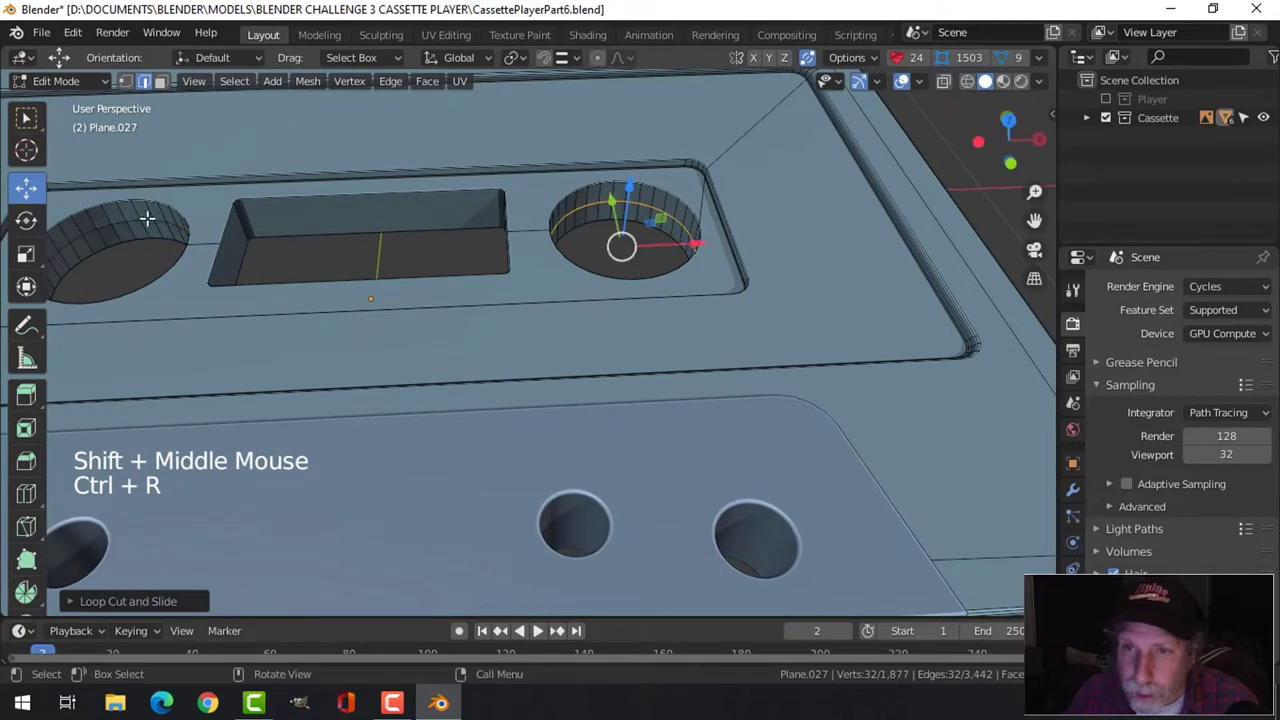
{"action": "left_click", "coordinate": [147, 218], "text": "alt+shift"}
{"action": "key", "text": "ctrl+b"}
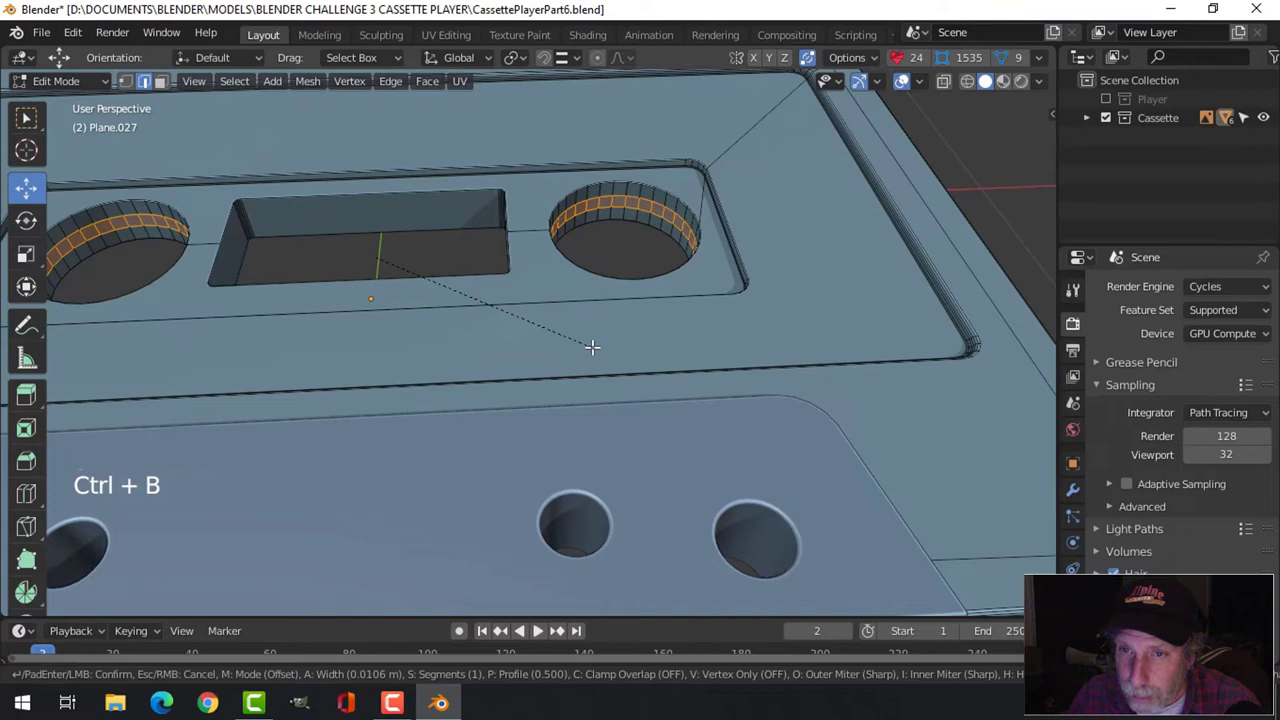
{"action": "left_click", "coordinate": [592, 346]}
Step: Scale both bevelled loops inward around Individual Origins, excluding Z, keeping height unchanged
{"action": "left_click", "coordinate": [516, 63]}
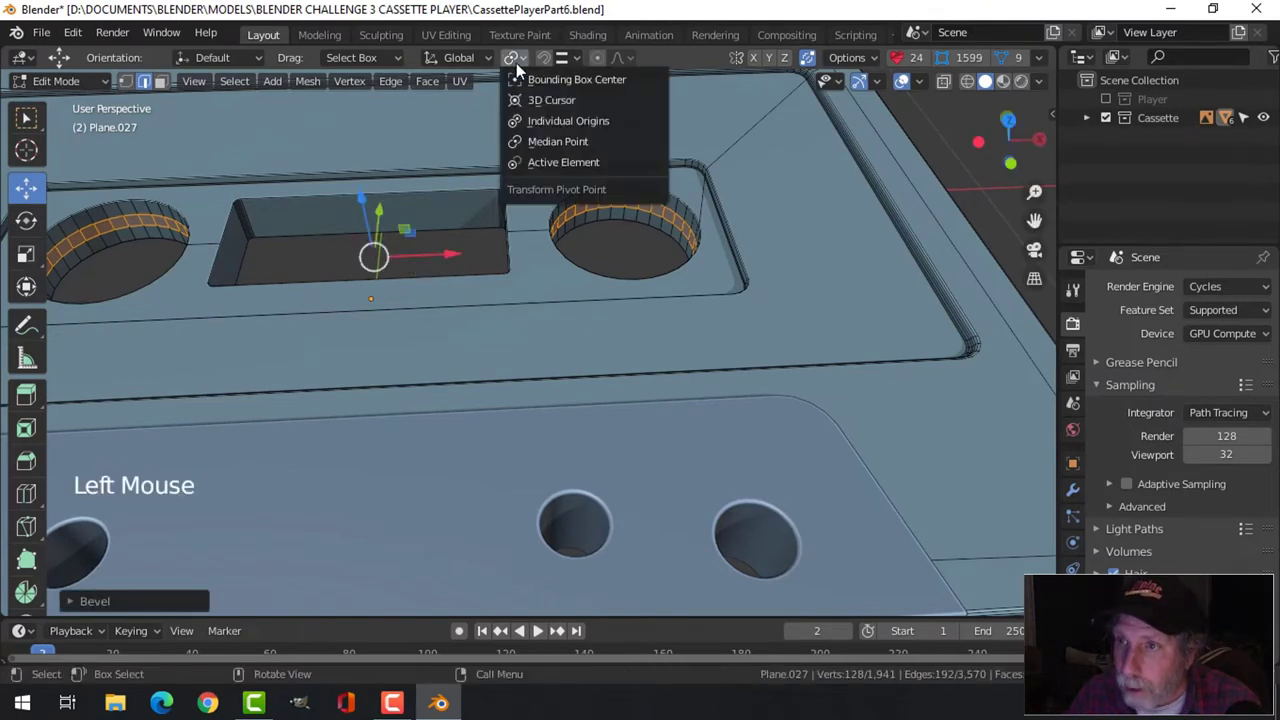
{"action": "left_click", "coordinate": [528, 122]}
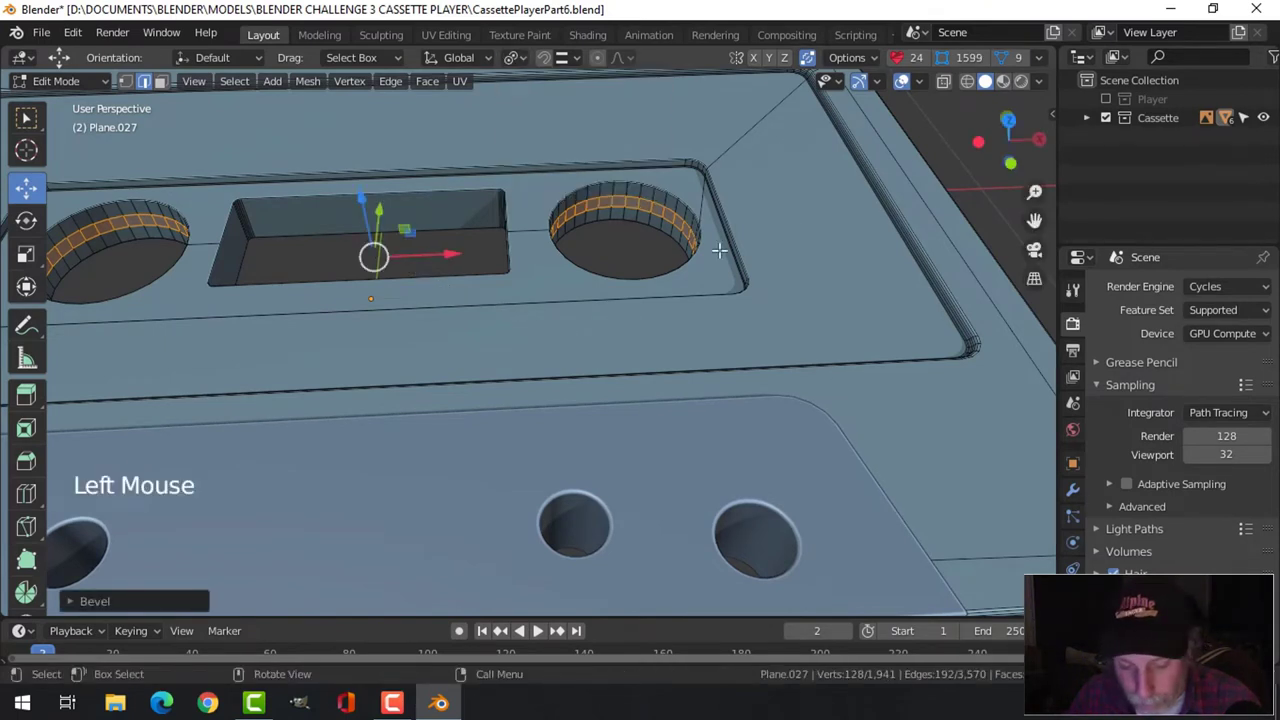
{"action": "key", "text": "s"}
{"action": "key", "text": "shift+z"}
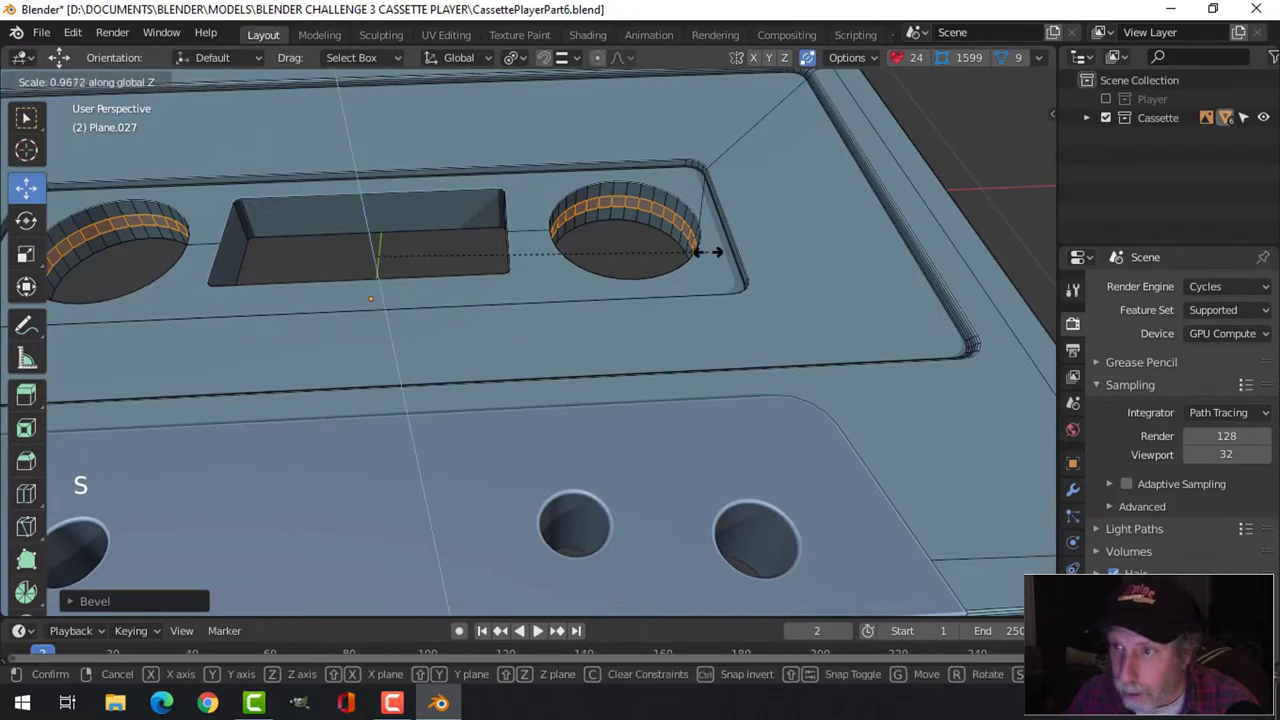
{"action": "left_click", "coordinate": [700, 242]}
Step: Return to Object Mode with the whole cassette in view and the shell selected
{"action": "key", "text": "alt+a"}
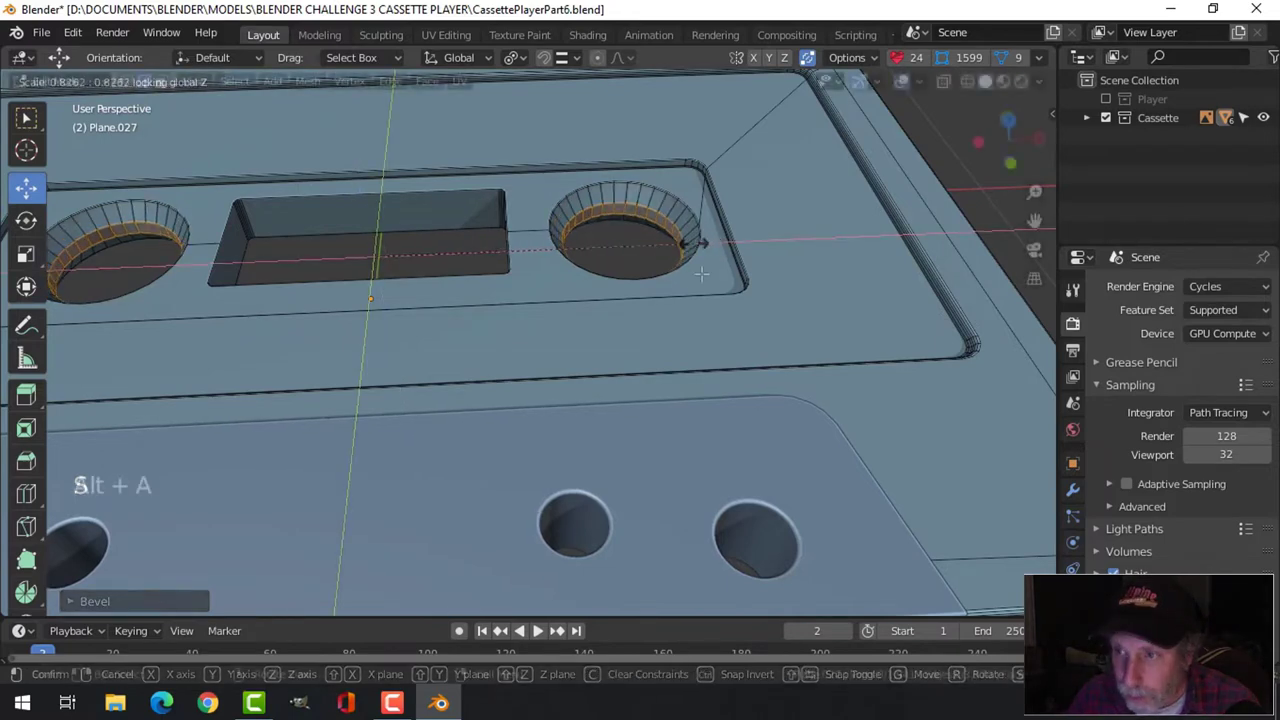
{"action": "key", "text": "Tab"}
{"action": "scroll", "coordinate": [702, 273], "scroll_direction": "down", "scroll_amount": 2}
{"action": "key", "text": "alt+a"}
{"action": "middle_click_drag", "start_coordinate": [678, 300], "coordinate": [690, 298], "text": "shift"}
{"action": "middle_click_drag", "start_coordinate": [690, 298], "coordinate": [711, 271]}
{"action": "left_click", "coordinate": [711, 268]}
Step: Shade the cassette shell smooth and give it a Weighted Normal modifier
{"action": "right_click", "coordinate": [714, 263]}
{"action": "left_click", "coordinate": [714, 258]}
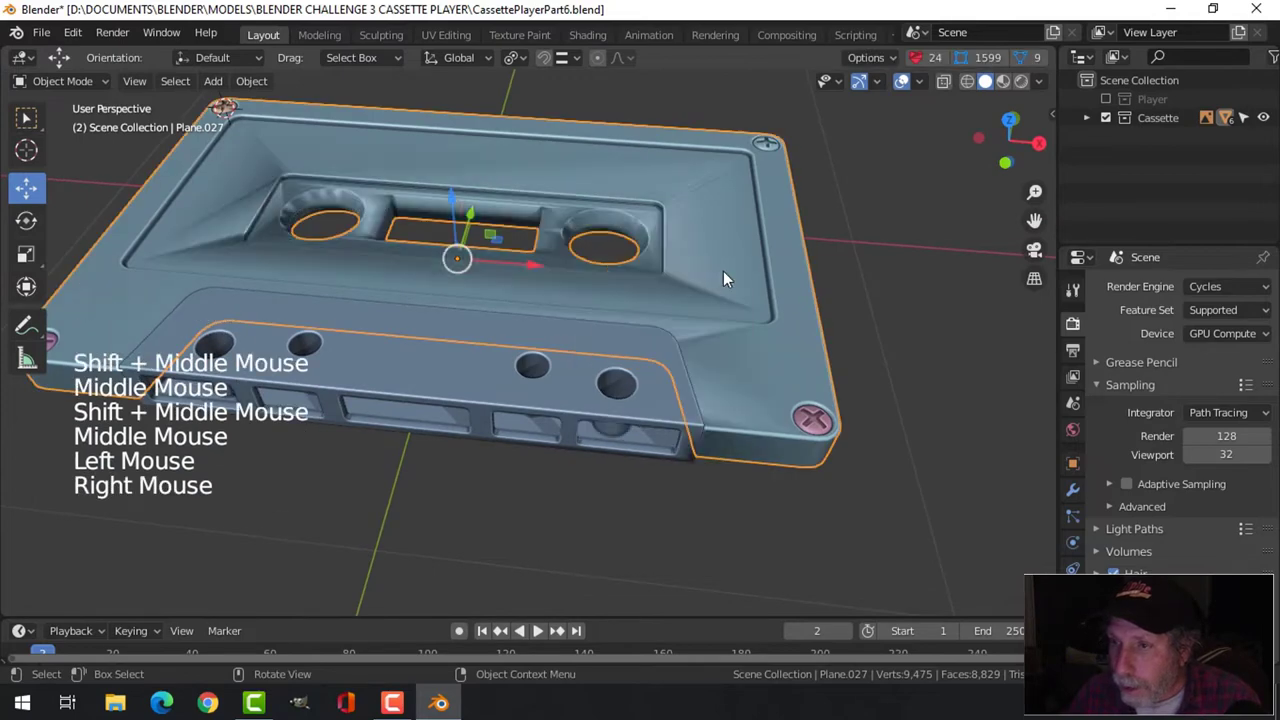
{"action": "left_click", "coordinate": [1073, 490]}
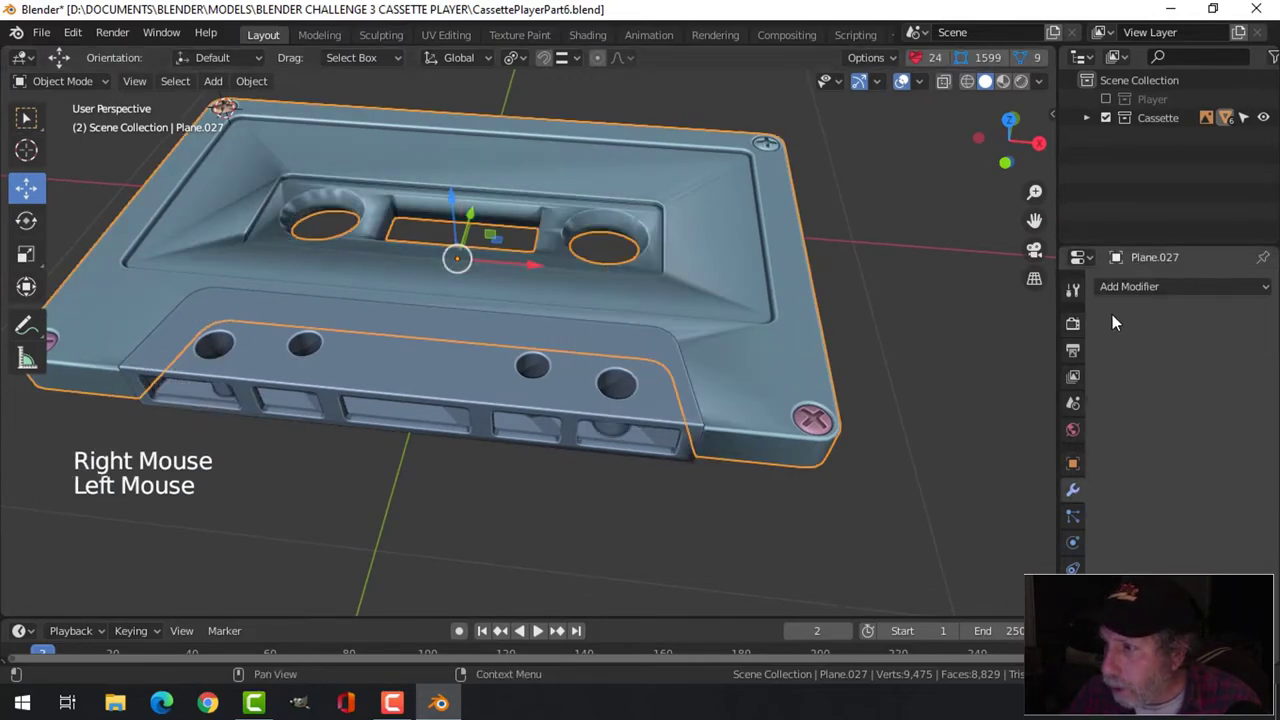
{"action": "left_click", "coordinate": [1122, 286]}
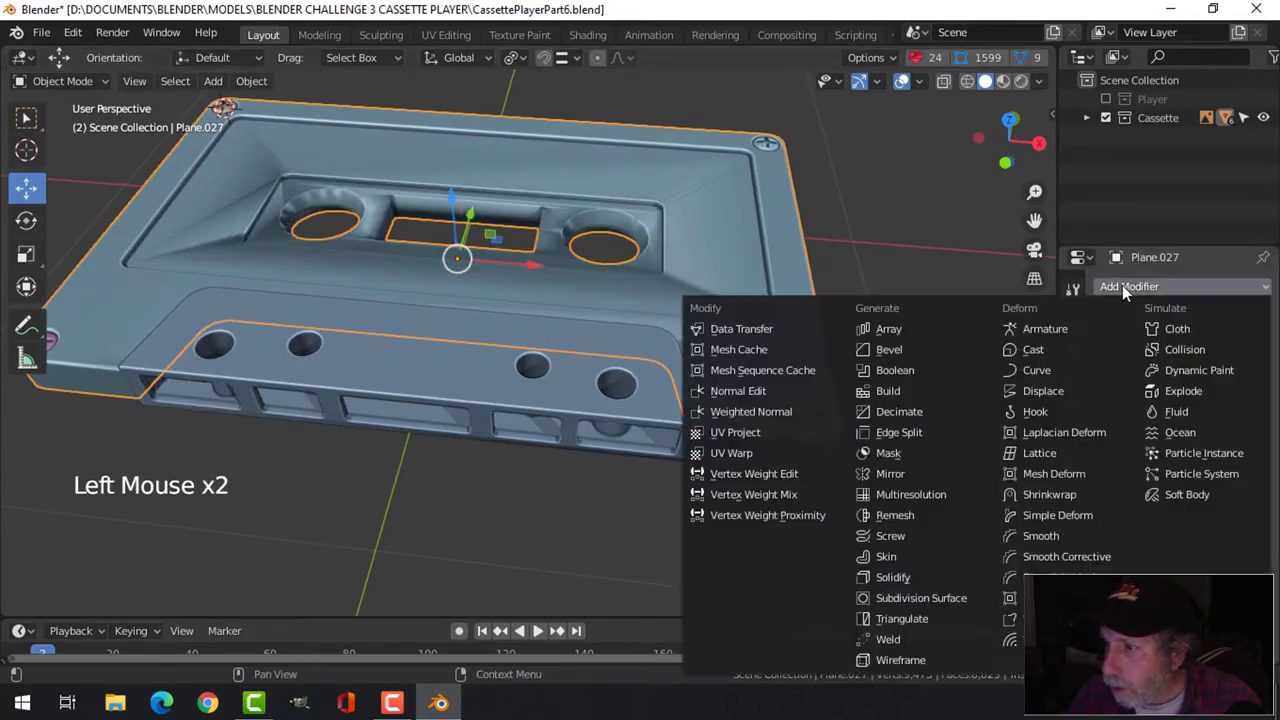
{"action": "left_click", "coordinate": [781, 411]}
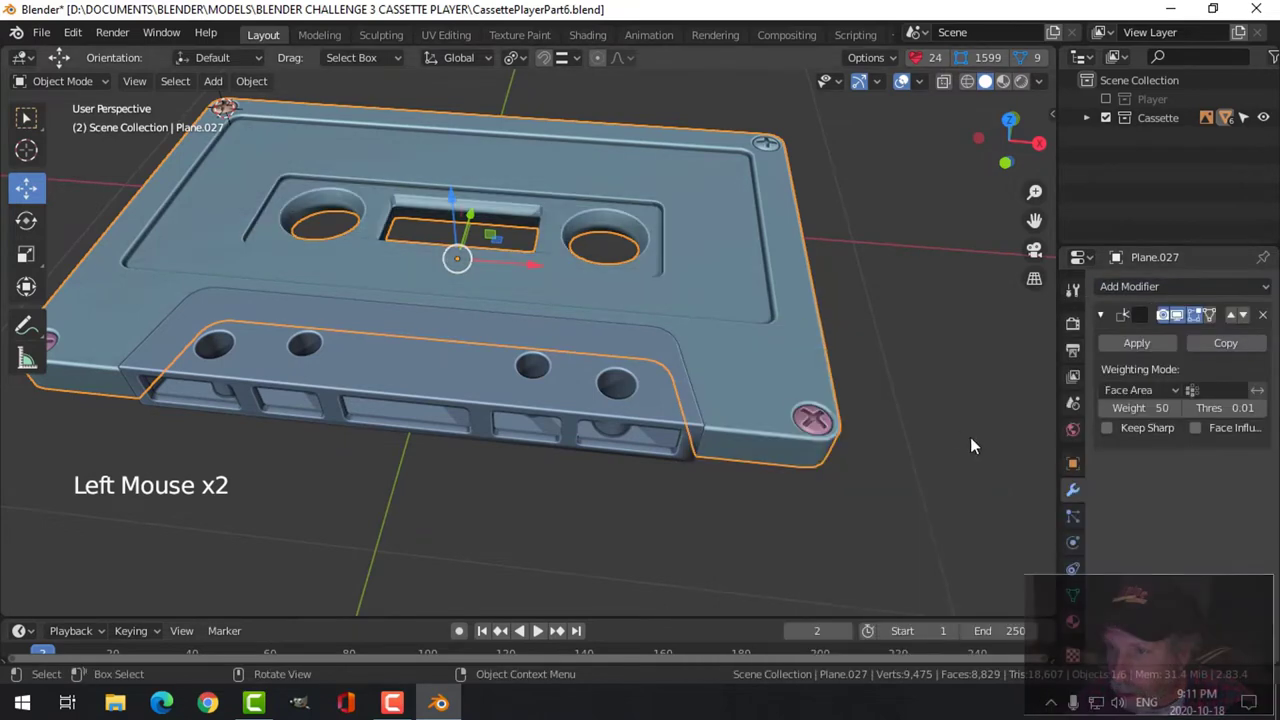
Step: Enable Auto Smooth in the shell's Object Data properties
{"action": "left_click", "coordinate": [1073, 596]}
{"action": "left_click", "coordinate": [1127, 542]}
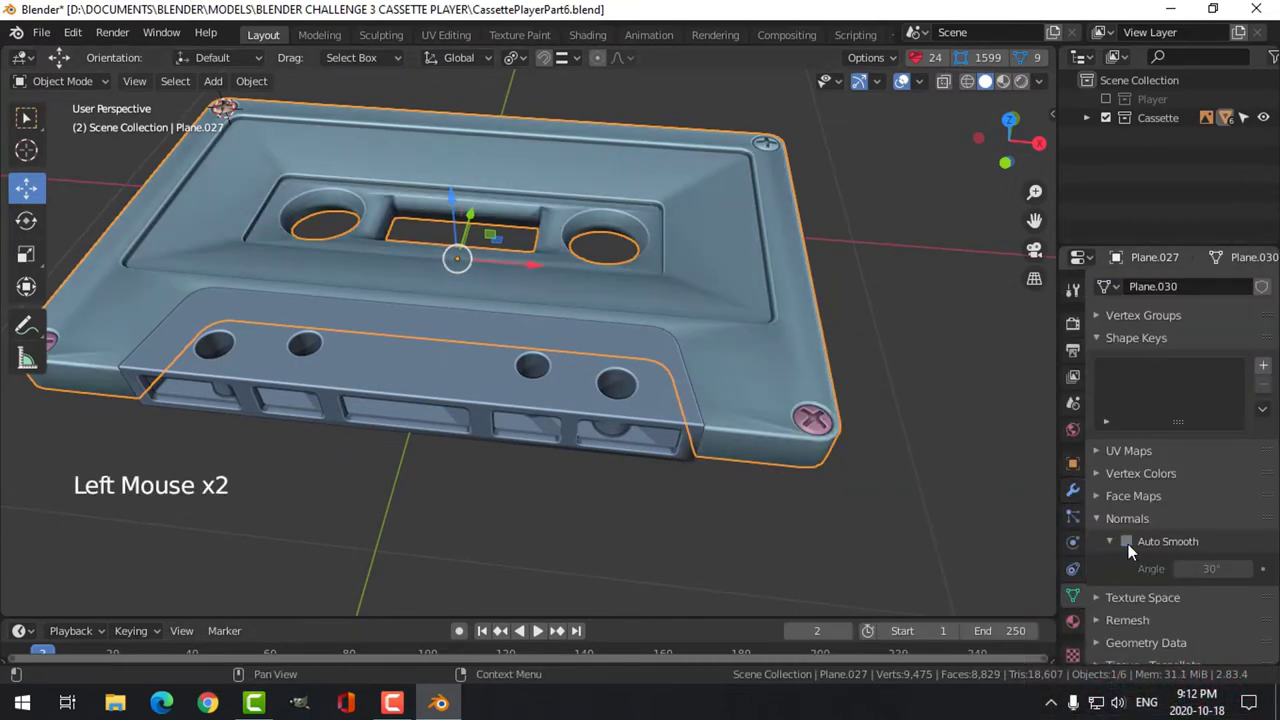
{"action": "left_click", "coordinate": [1127, 542]}
{"action": "middle_click_drag", "start_coordinate": [954, 397], "coordinate": [930, 422]}
{"action": "scroll", "coordinate": [930, 420], "scroll_direction": "up", "scroll_amount": 3}
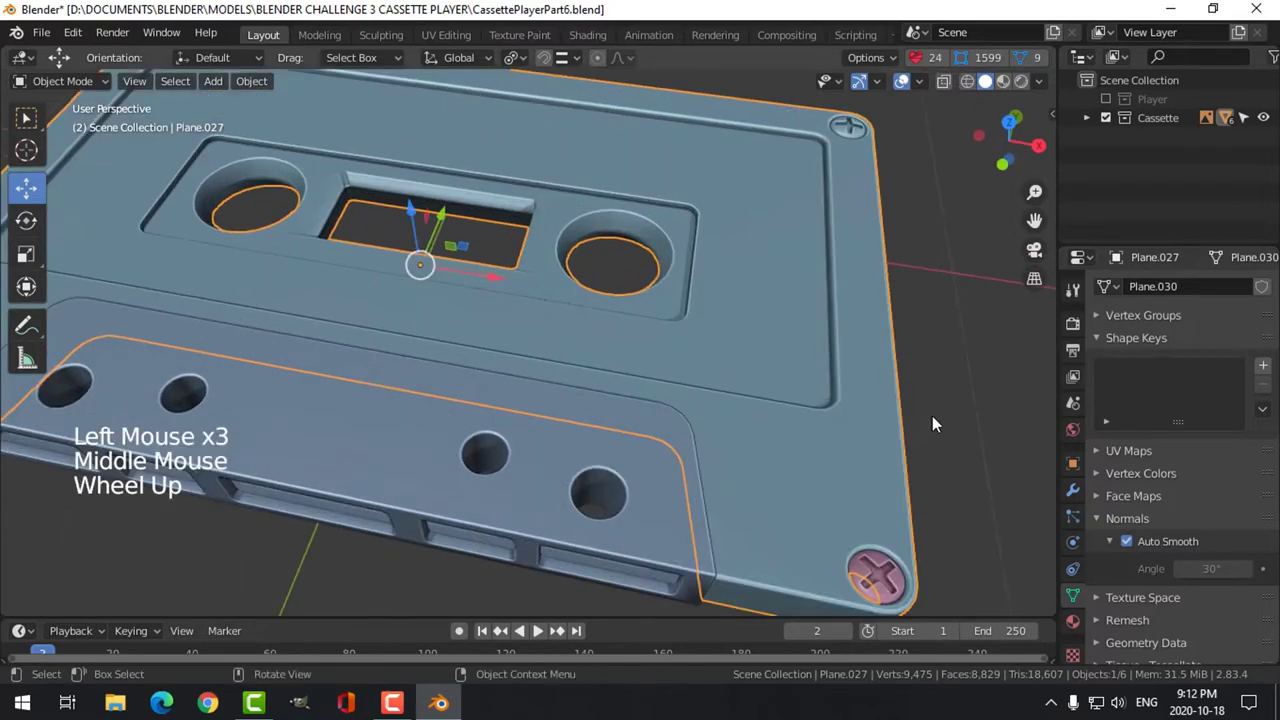
Step: Add a Bevel modifier above Weighted Normal, limited by Angle at 30°
{"action": "left_click", "coordinate": [1074, 489]}
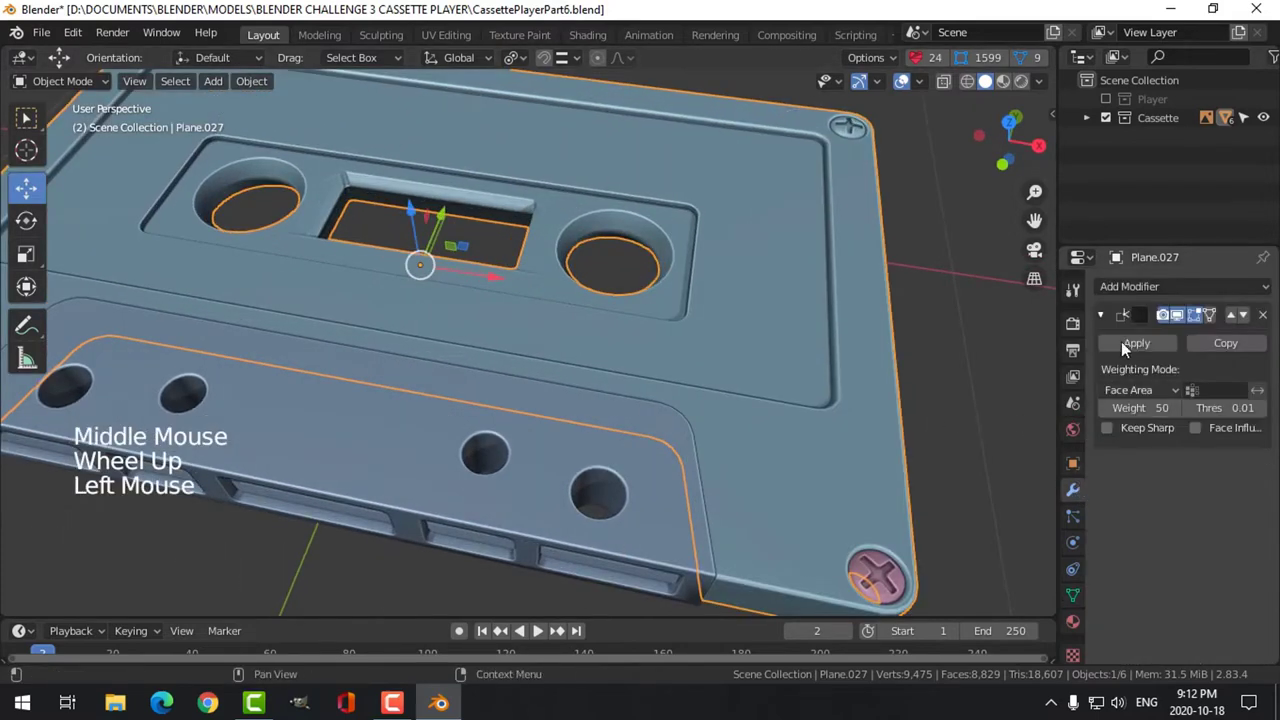
{"action": "left_click", "coordinate": [1134, 286]}
{"action": "left_click", "coordinate": [923, 349]}
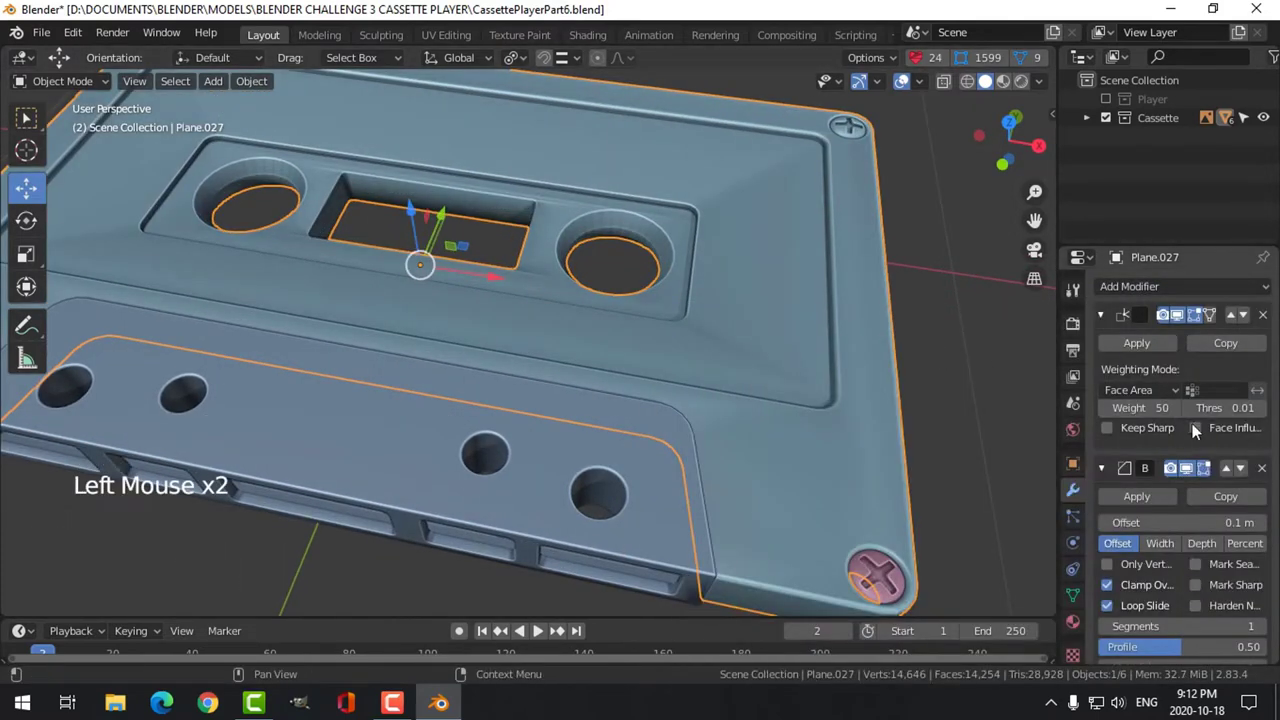
{"action": "left_click", "coordinate": [1227, 469]}
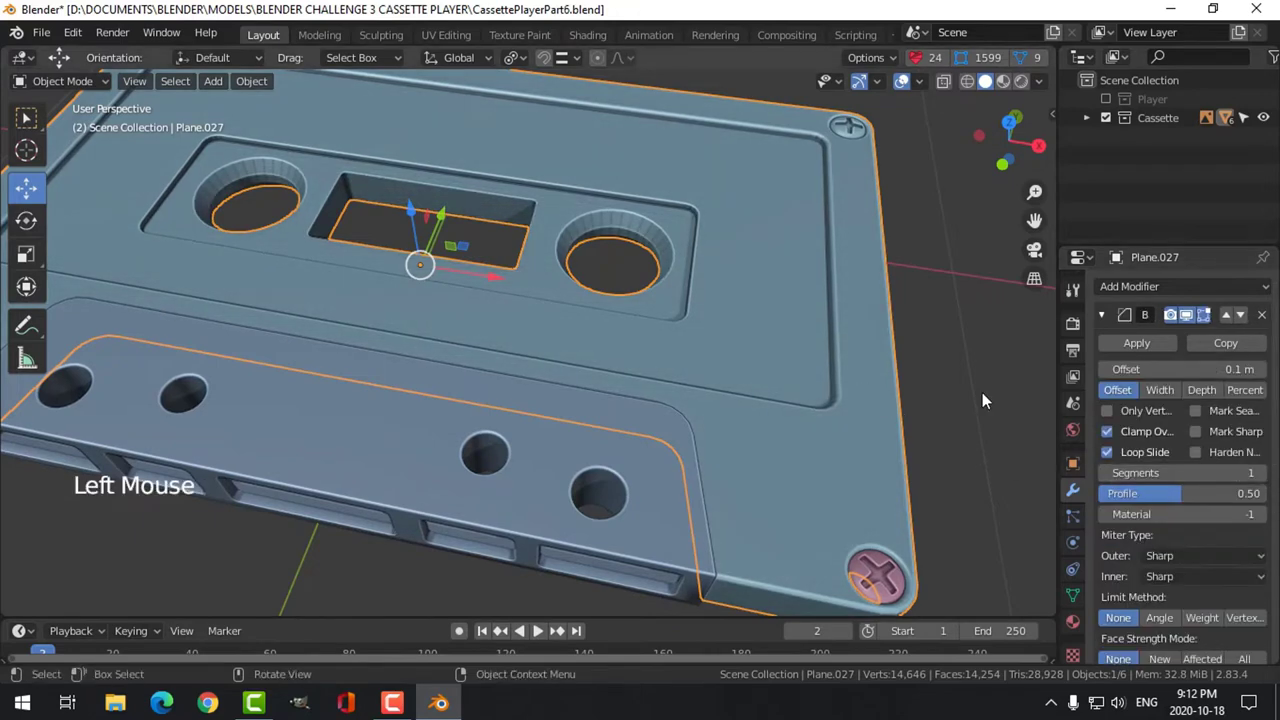
{"action": "left_click", "coordinate": [1160, 618]}
{"action": "scroll", "coordinate": [740, 343], "scroll_direction": "down", "scroll_amount": 2}
Step: Edit the cassette shell's mesh with the left reel hole in view
{"action": "key", "text": "alt+a"}
{"action": "scroll", "coordinate": [619, 335], "scroll_direction": "up", "scroll_amount": 2}
{"action": "middle_click_drag", "start_coordinate": [619, 335], "coordinate": [640, 320]}
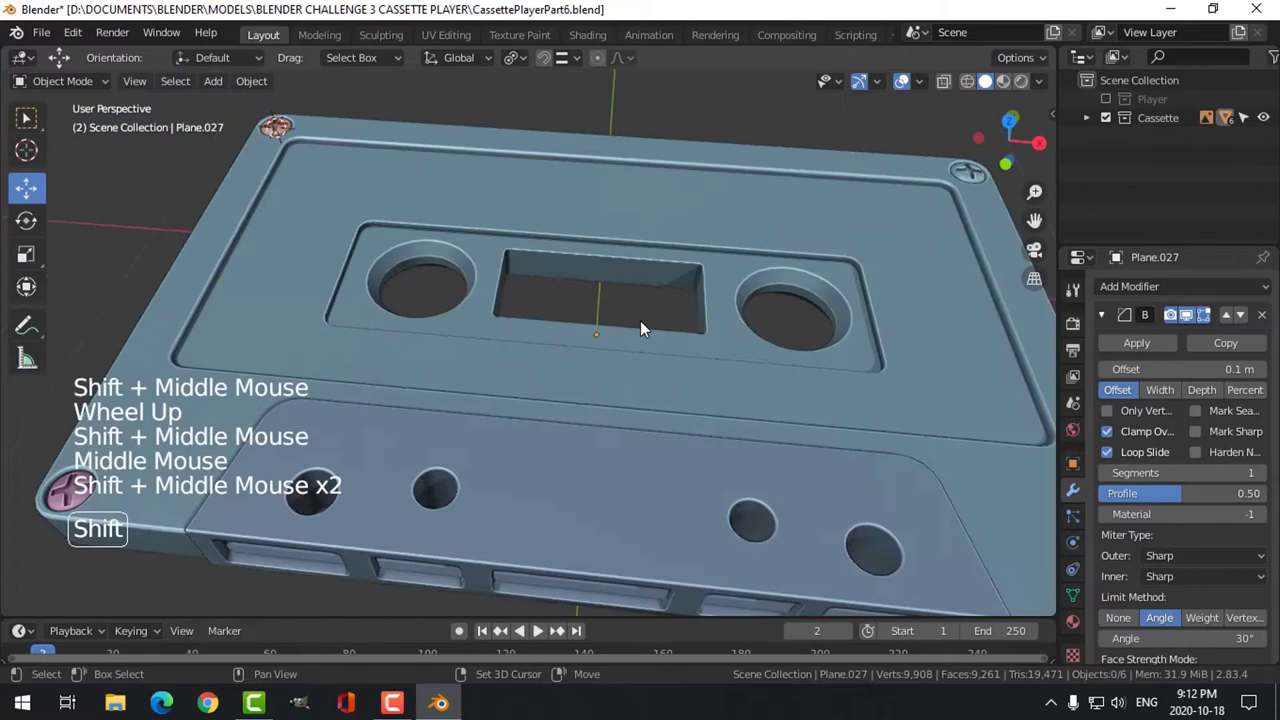
{"action": "scroll", "coordinate": [467, 293], "scroll_direction": "up", "scroll_amount": 2}
{"action": "middle_click_drag", "start_coordinate": [389, 214], "coordinate": [439, 221], "text": "shift"}
{"action": "left_click", "coordinate": [441, 221]}
{"action": "key", "text": "Tab"}
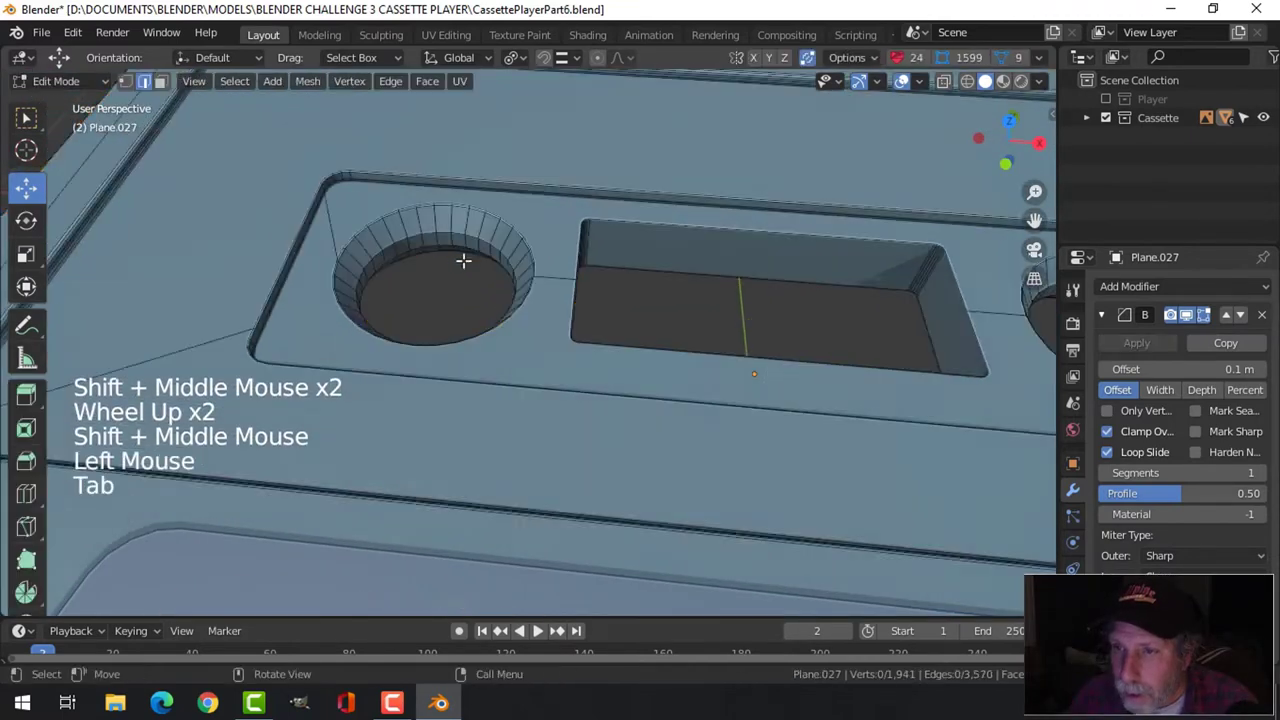
{"action": "scroll", "coordinate": [463, 260], "scroll_direction": "up", "scroll_amount": 2}
Step: Snap the 3D cursor to the centre of the left hole's rim faces
{"action": "key", "text": "3"}
{"action": "left_click", "coordinate": [368, 125], "text": "alt+shift"}
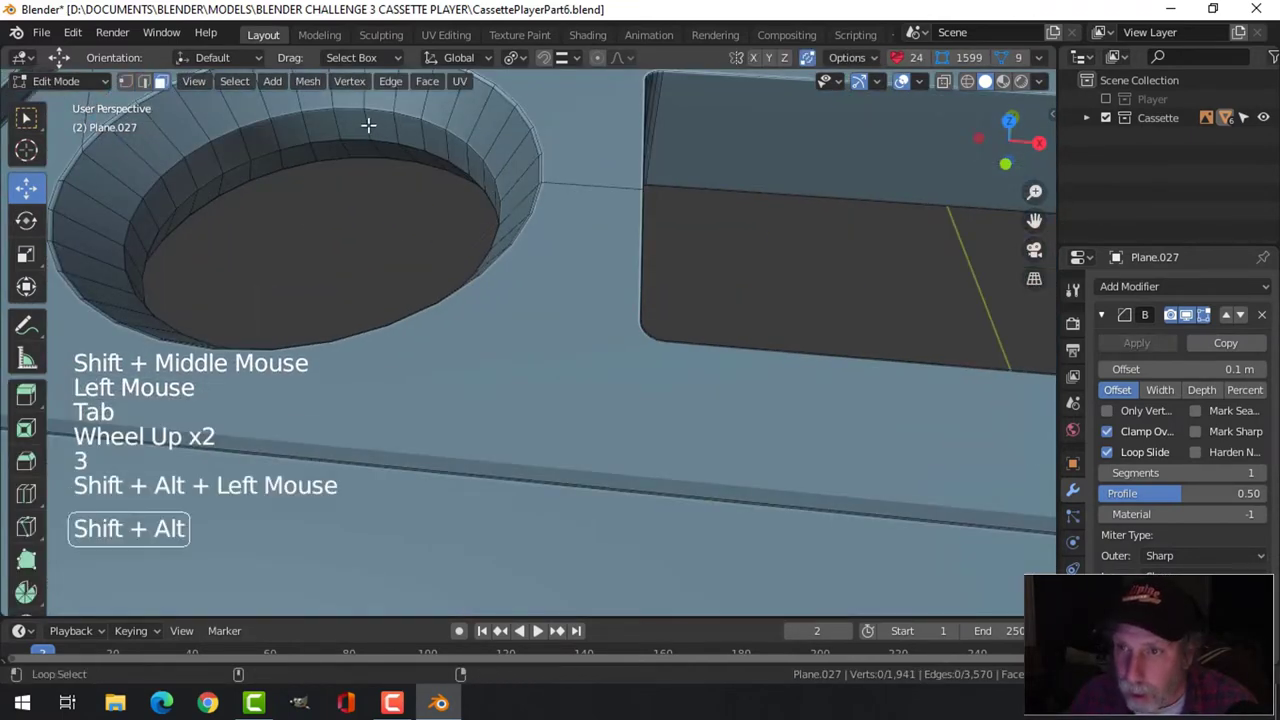
{"action": "left_click", "coordinate": [368, 125], "text": "alt+shift"}
{"action": "key", "text": "shift+s"}
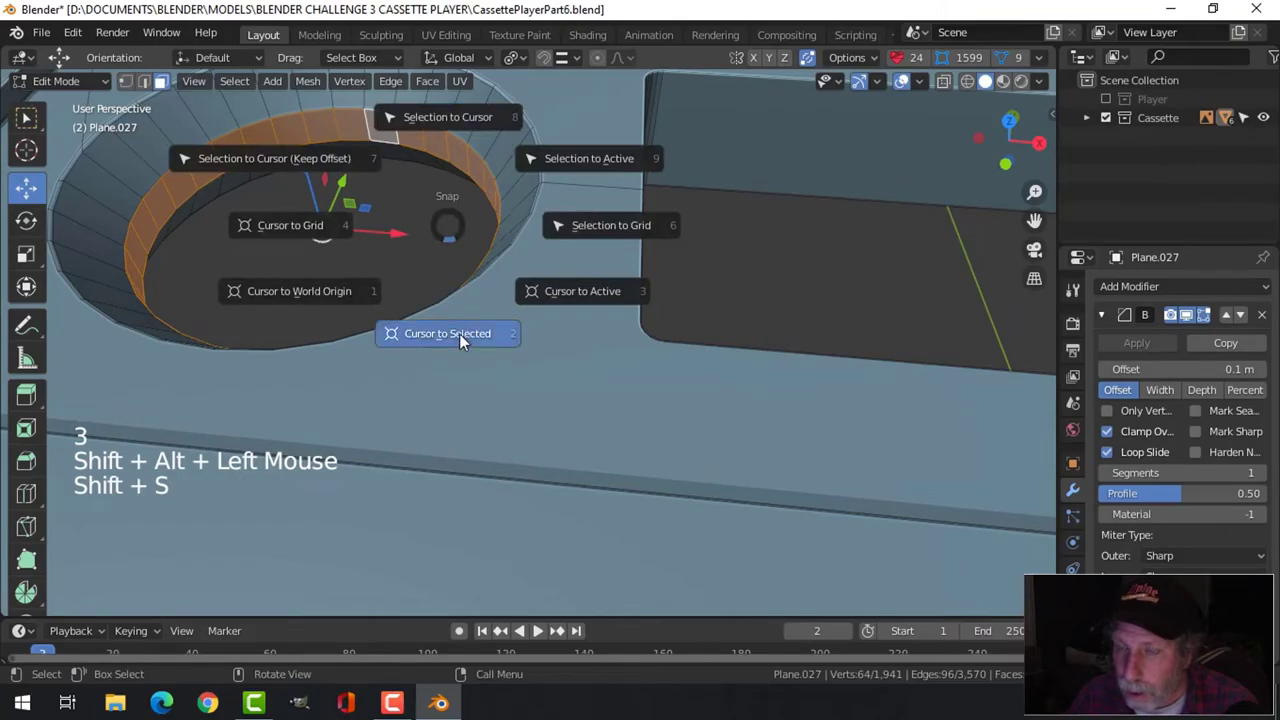
{"action": "left_click", "coordinate": [459, 333]}
{"action": "key", "text": "alt+a"}
{"action": "key", "text": "Tab"}
{"action": "scroll", "coordinate": [503, 275], "scroll_direction": "down", "scroll_amount": 3}
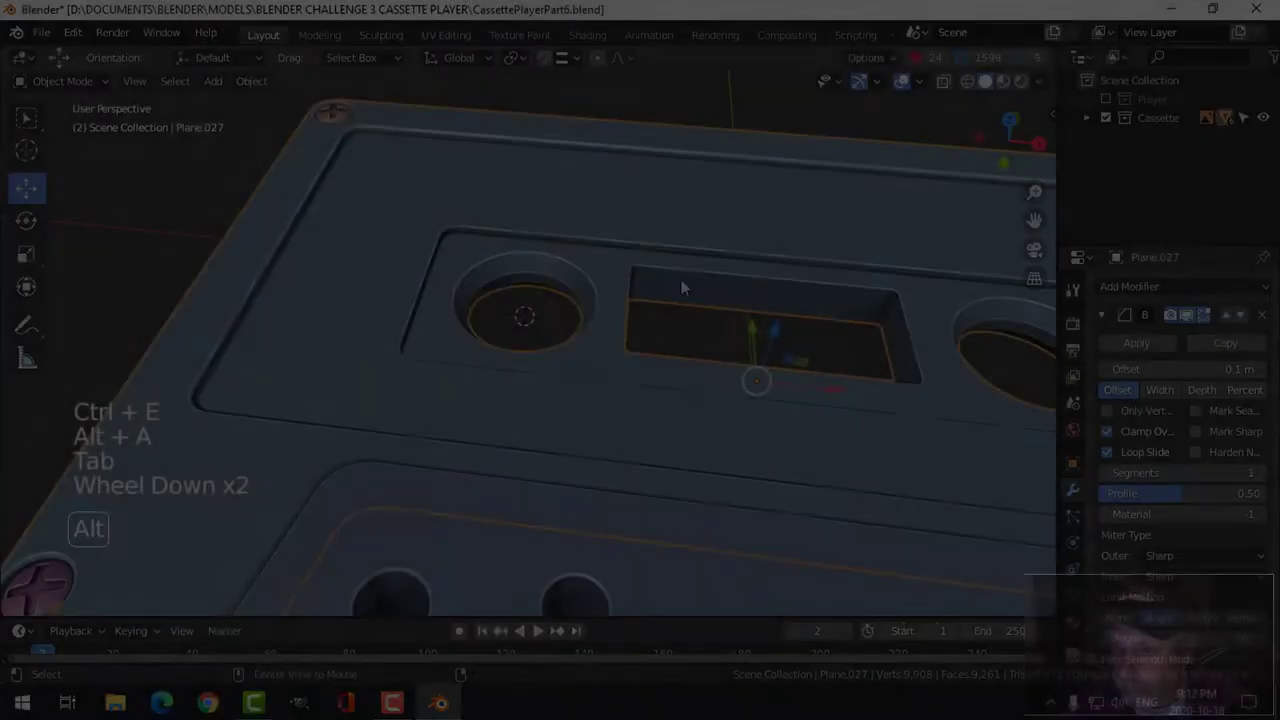
{"action": "key", "text": "alt+a"}
{"action": "mouse_move", "coordinate": [616, 283]}
{"action": "middle_mouse_down", "text": "shift"}
{"action": "mouse_move", "coordinate": [628, 260]}
{"action": "mouse_move", "coordinate": [598, 284]}
{"action": "mouse_move", "coordinate": [620, 287]}
{"action": "middle_mouse_up", "text": "shift"}
Step: Add a circle mesh at the cursor with 24 vertices
{"action": "key", "text": "shift+a"}
{"action": "mouse_move", "coordinate": [620, 287]}
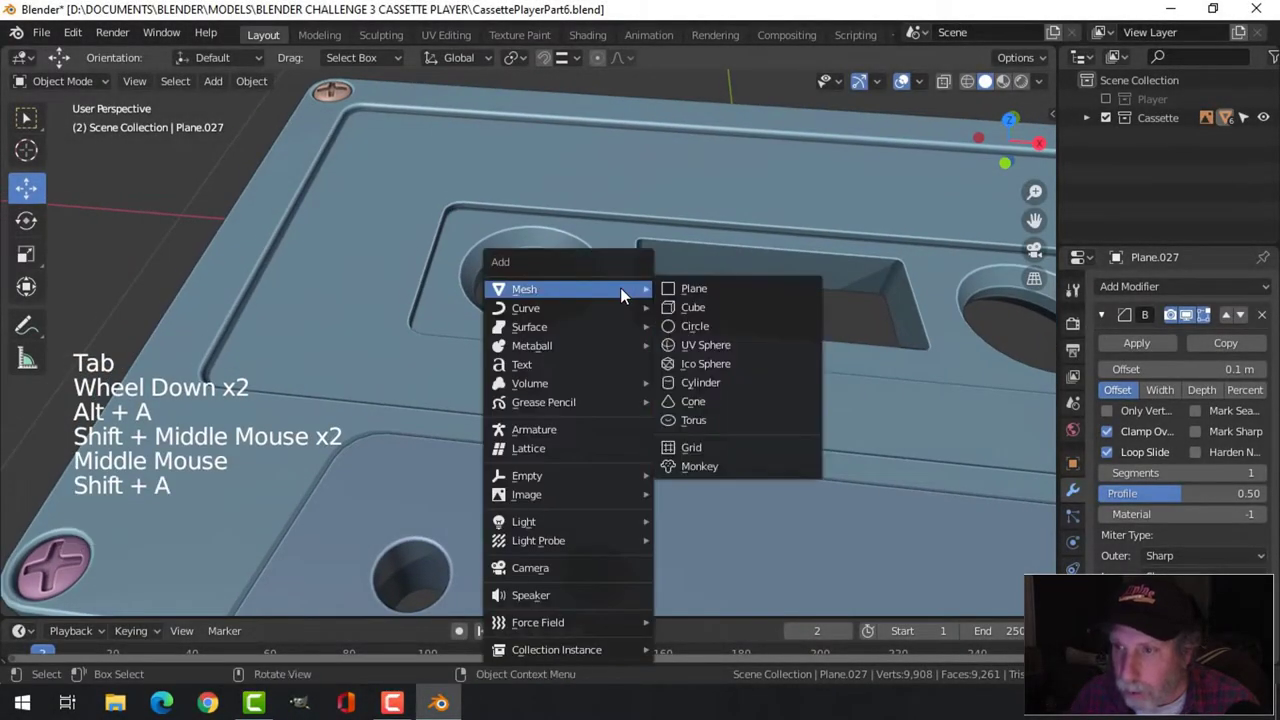
{"action": "left_click", "coordinate": [695, 326]}
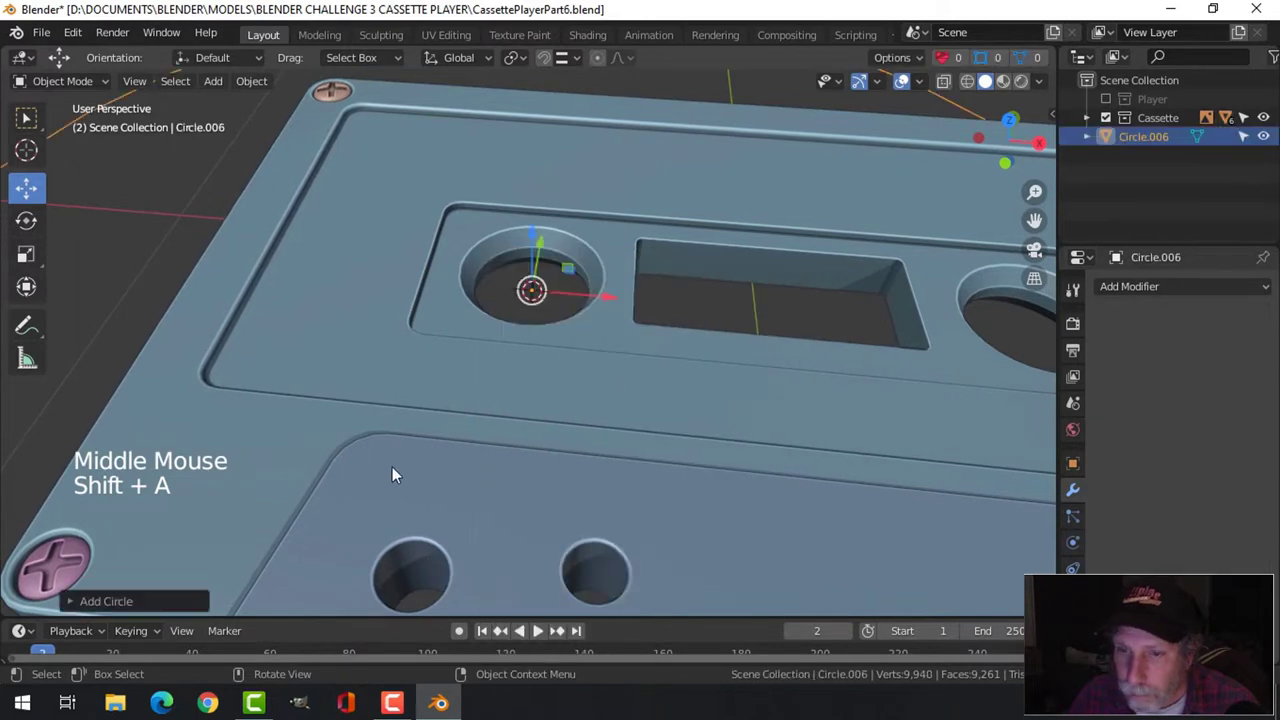
{"action": "left_click", "coordinate": [150, 600]}
{"action": "left_click", "coordinate": [252, 396]}
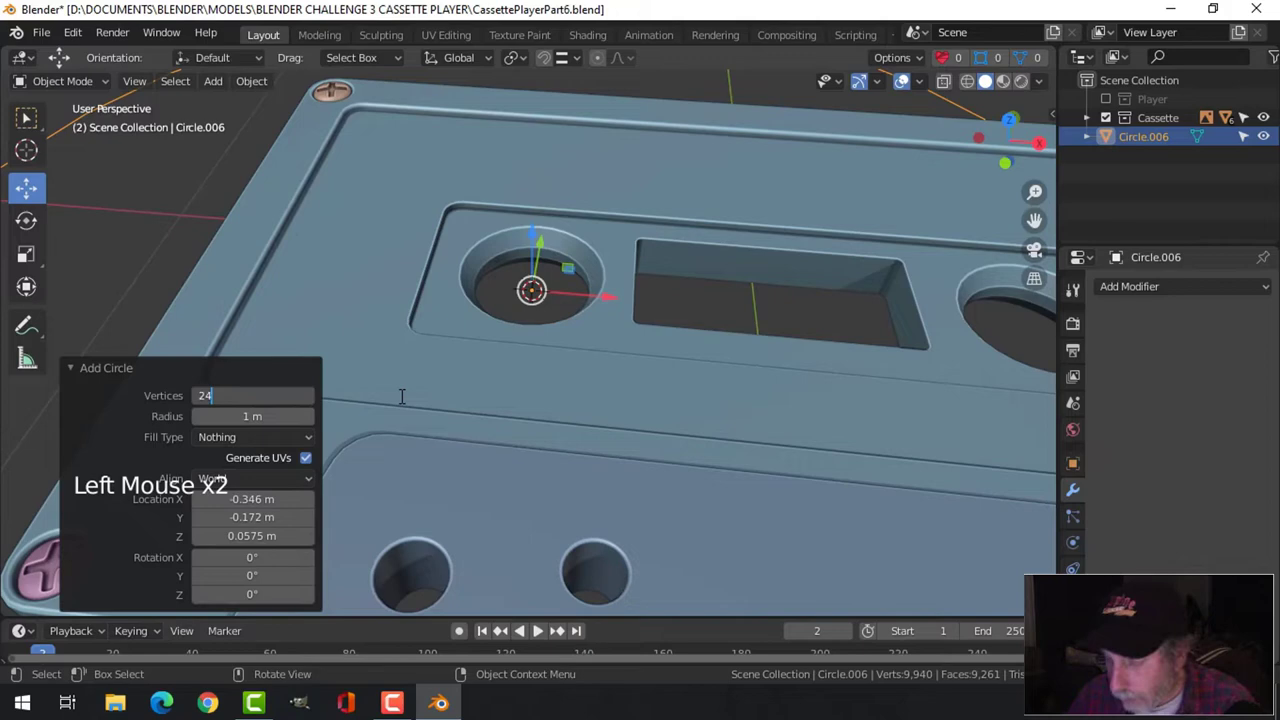
Step: Shrink the circle and raise it up out of the reel hole
{"action": "key", "text": "Tab"}
{"action": "scroll", "coordinate": [740, 314], "scroll_direction": "down", "scroll_amount": 3}
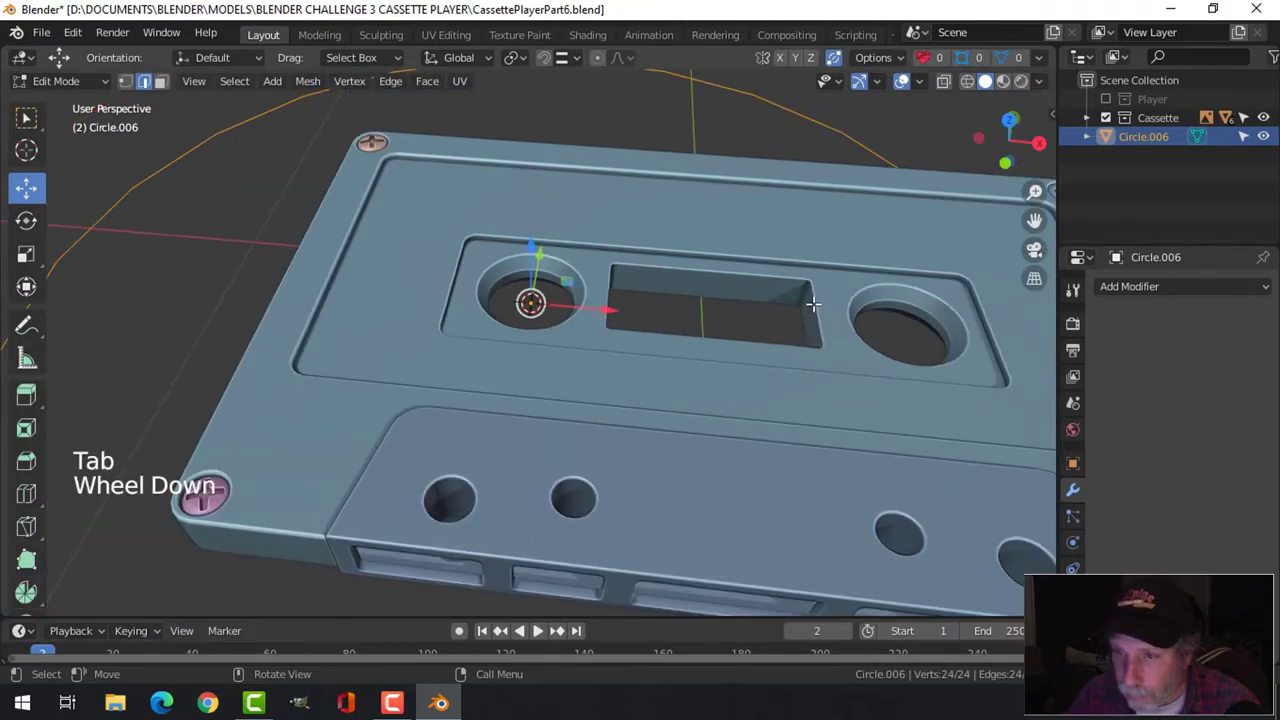
{"action": "key", "text": "s"}
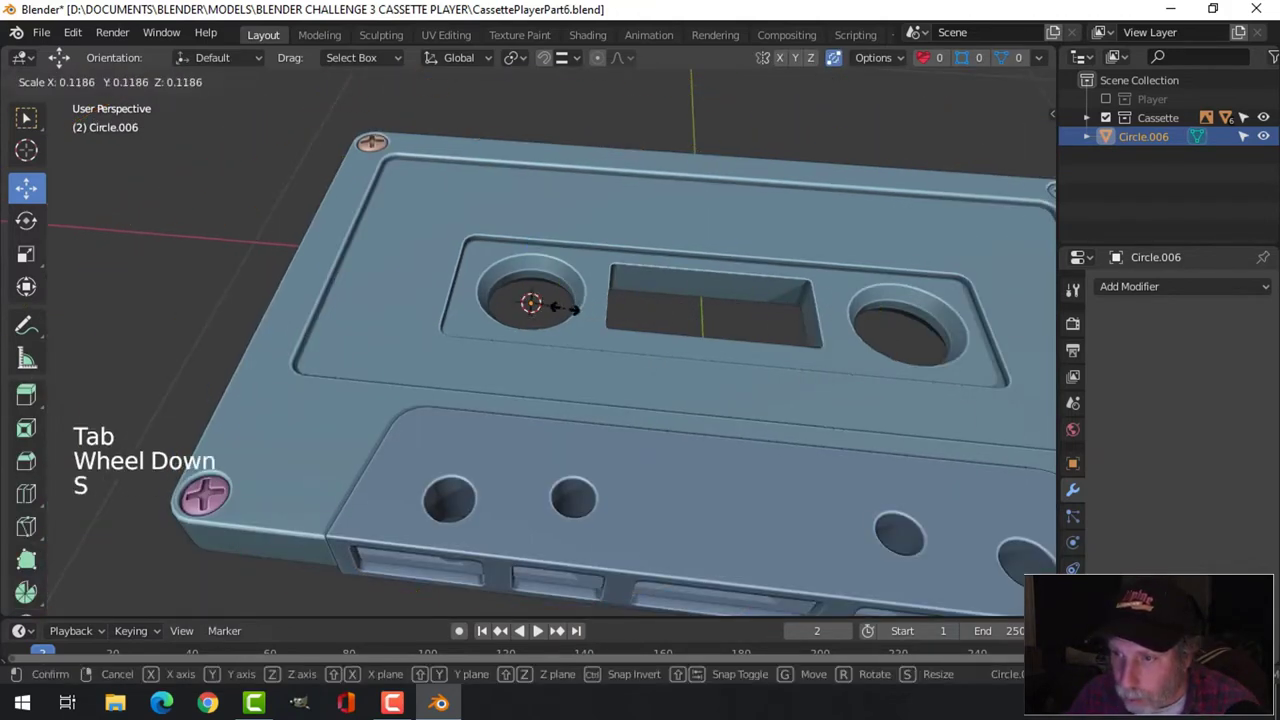
{"action": "left_click", "coordinate": [557, 309]}
{"action": "middle_click_drag", "start_coordinate": [557, 309], "coordinate": [510, 250]}
{"action": "left_click_drag", "start_coordinate": [523, 200], "coordinate": [523, 160]}
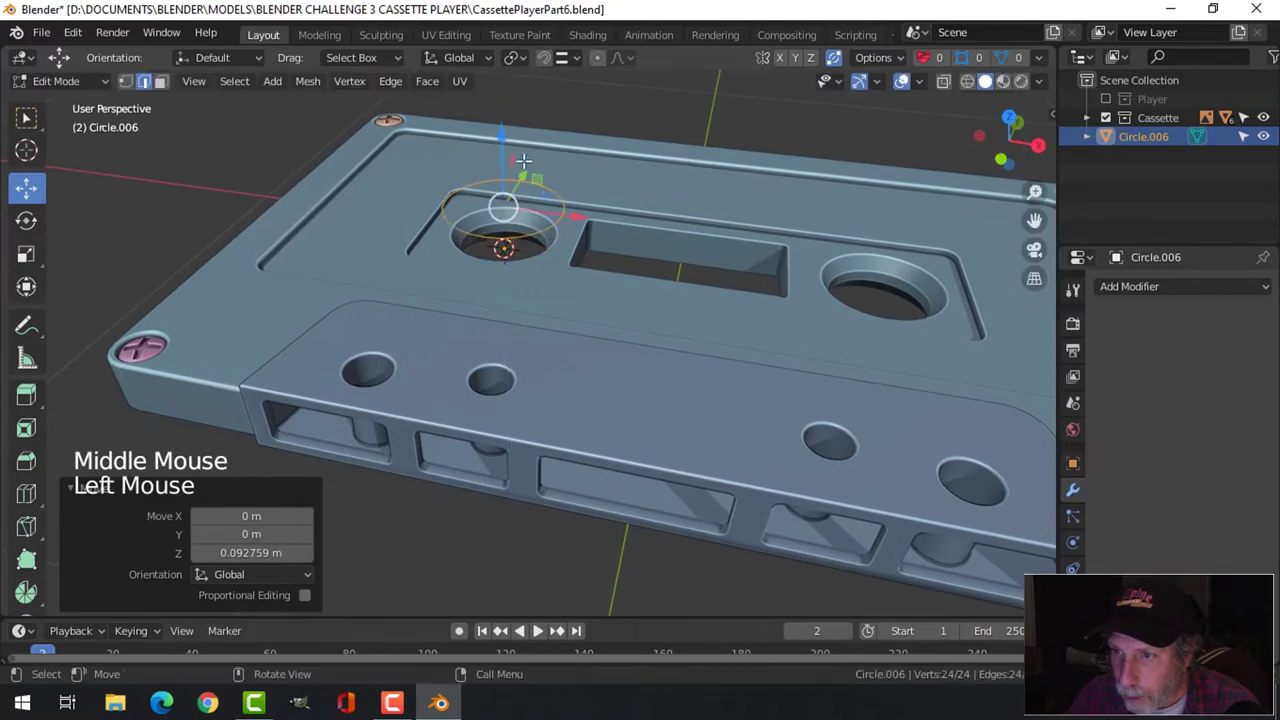
{"action": "key", "text": "Tab"}
{"action": "middle_click_drag", "start_coordinate": [623, 244], "coordinate": [621, 298], "text": "shift"}
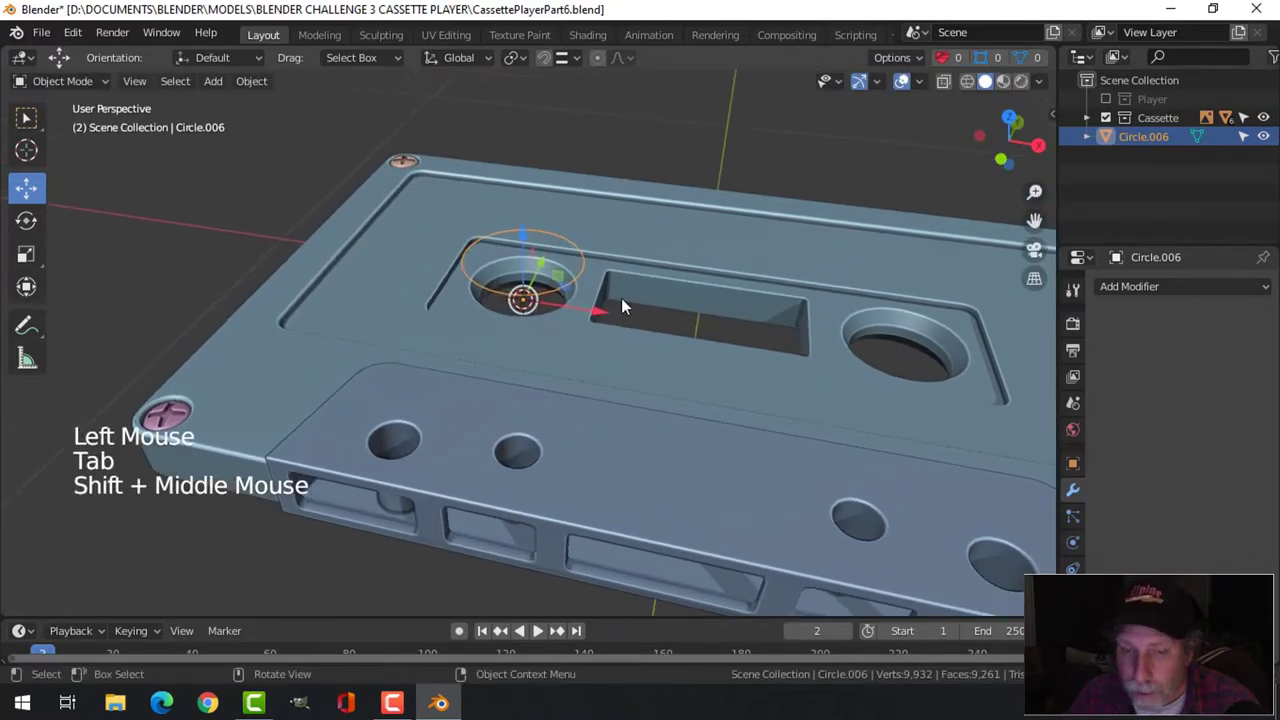
{"action": "key", "text": "Tab"}
{"action": "scroll", "coordinate": [621, 298], "scroll_direction": "up", "scroll_amount": 2}
Step: Extrude the circle inward into a flat ring, then extrude it for thickness
{"action": "key", "text": "e"}
{"action": "left_click", "coordinate": [759, 270]}
{"action": "key", "text": "s"}
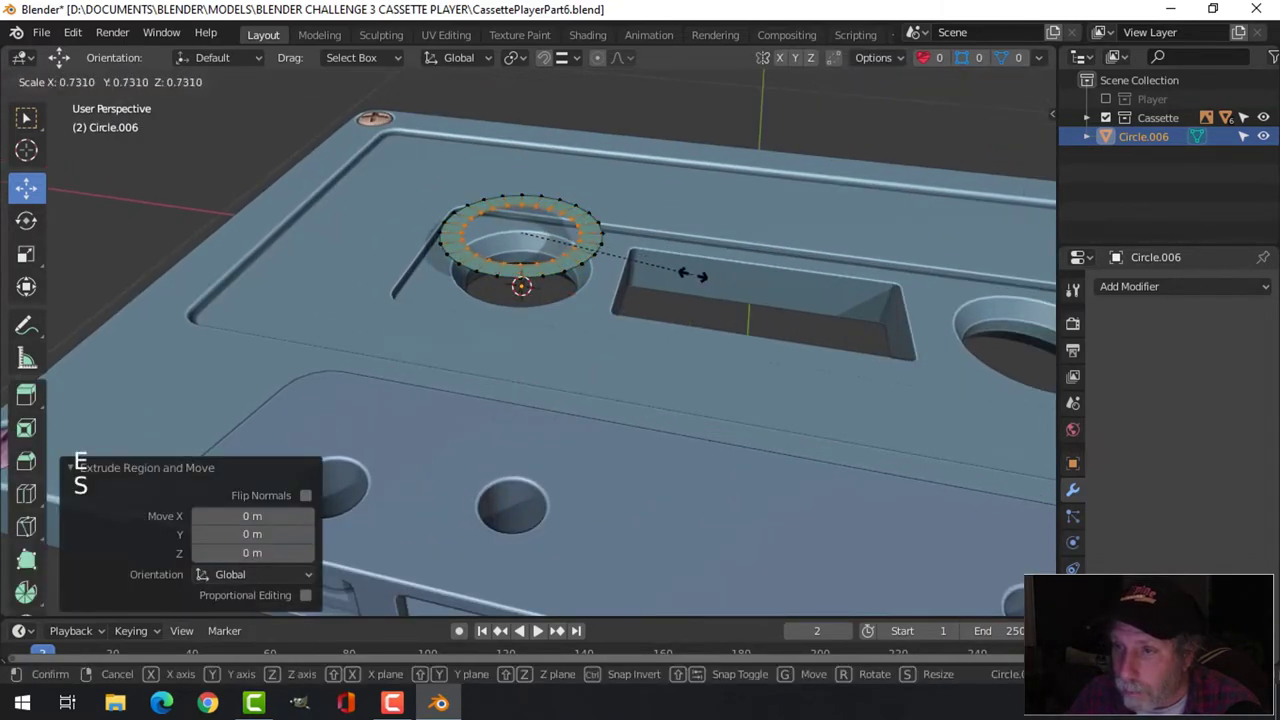
{"action": "left_click", "coordinate": [693, 275]}
{"action": "key", "text": "a"}
{"action": "middle_click_drag", "start_coordinate": [688, 334], "coordinate": [680, 326]}
{"action": "key", "text": "e"}
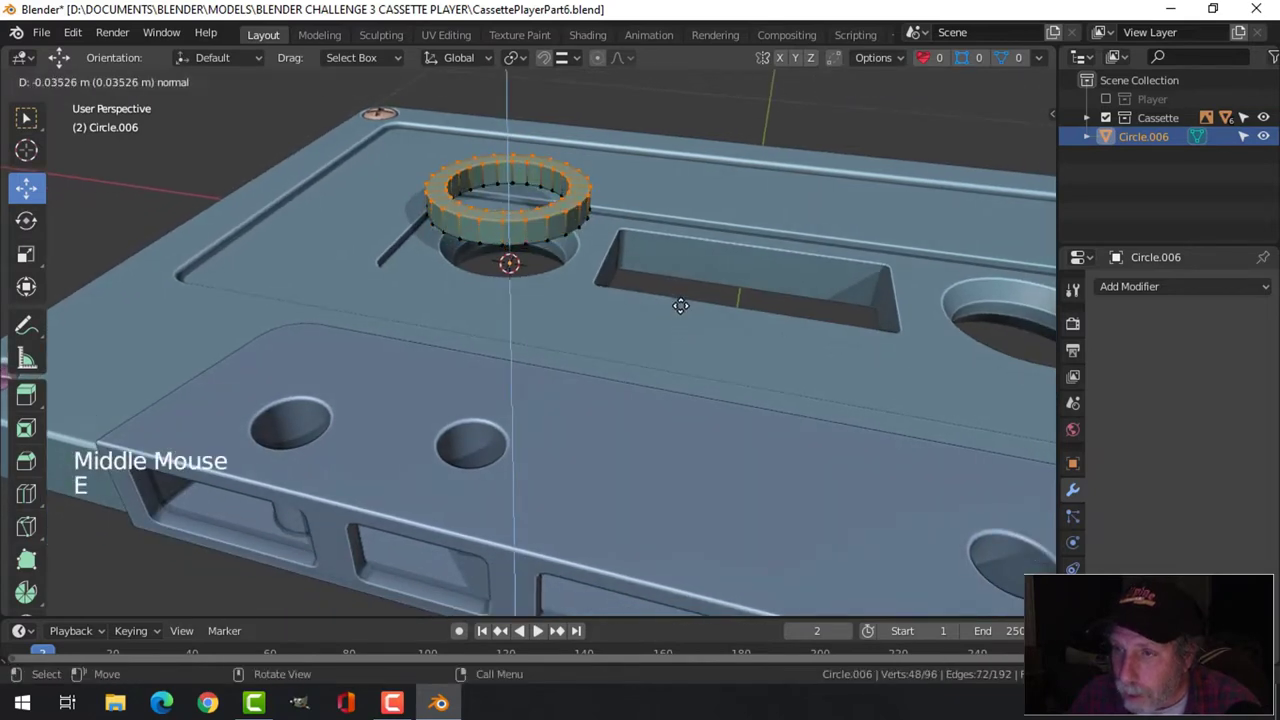
{"action": "left_click", "coordinate": [675, 305]}
{"action": "key", "text": "Tab"}
Step: Lower the ring into the left reel hole and scale it to 0.910 to fit
{"action": "middle_click_drag", "start_coordinate": [598, 262], "coordinate": [557, 287], "text": "shift"}
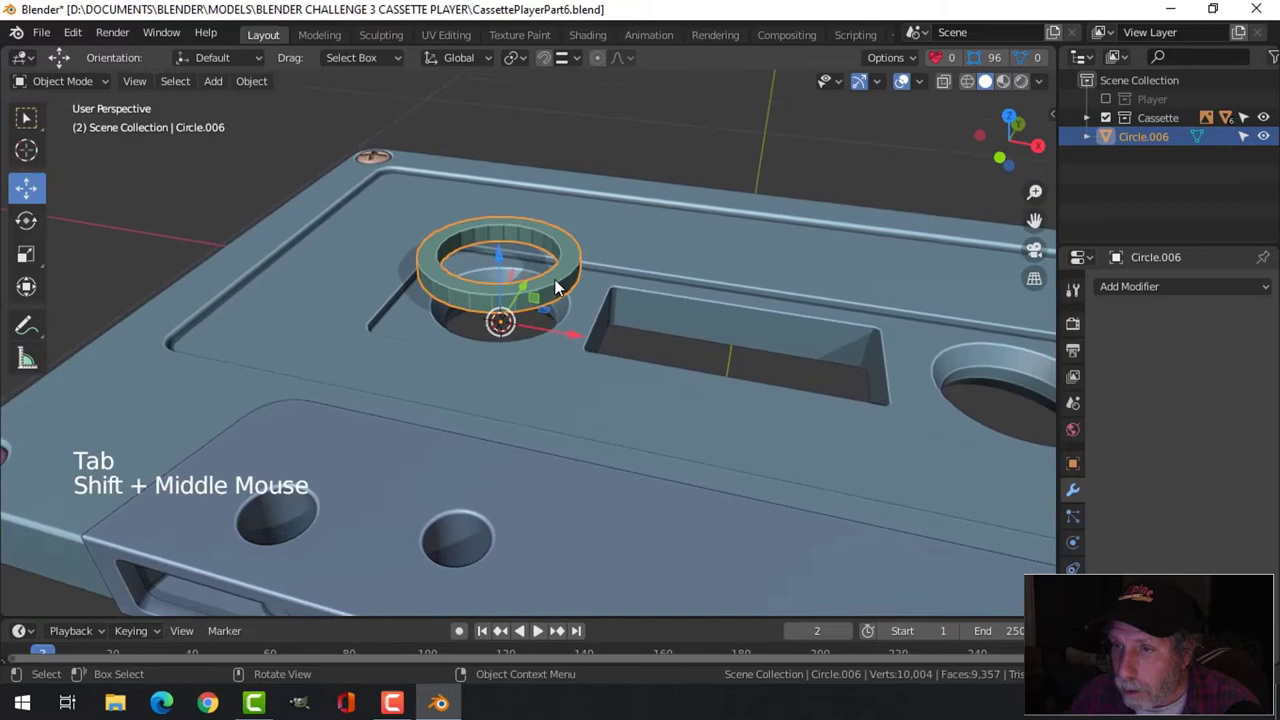
{"action": "left_click_drag", "start_coordinate": [501, 252], "coordinate": [508, 321]}
{"action": "key", "text": "s"}
{"action": "left_click", "coordinate": [610, 316]}
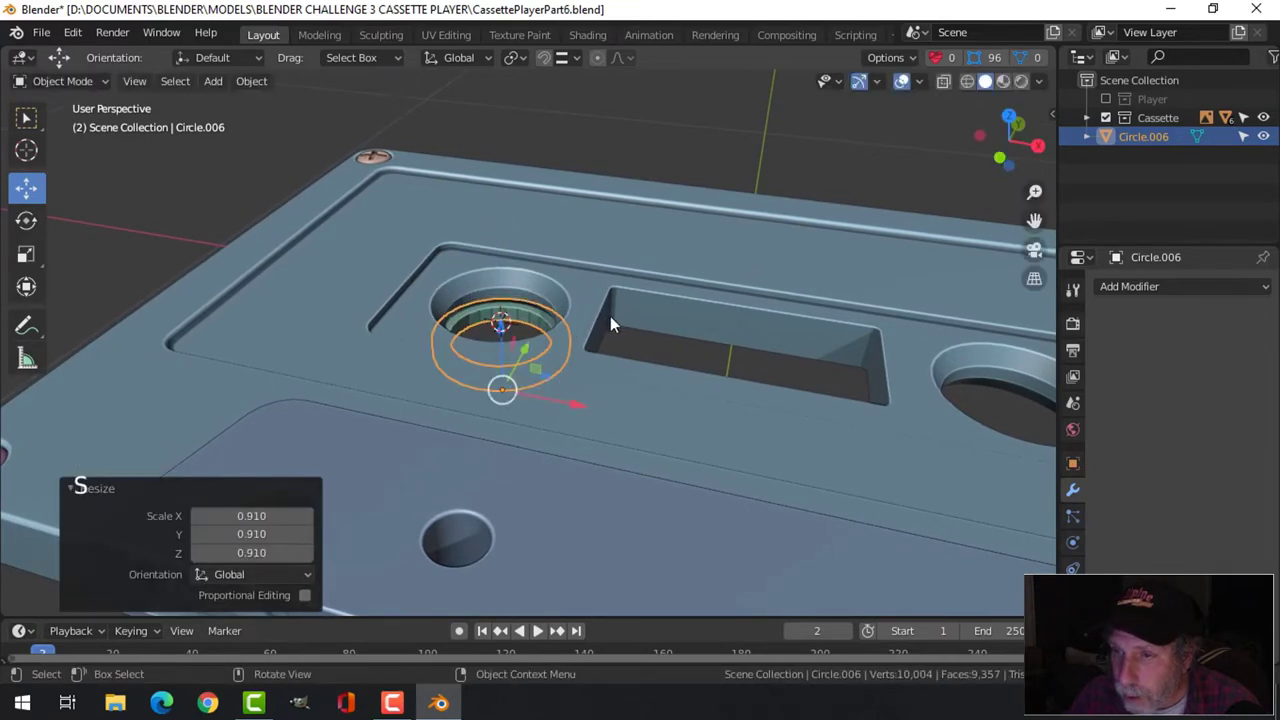
{"action": "key", "text": "KP_7"}
{"action": "middle_click_drag", "start_coordinate": [666, 497], "coordinate": [620, 257], "text": "shift"}
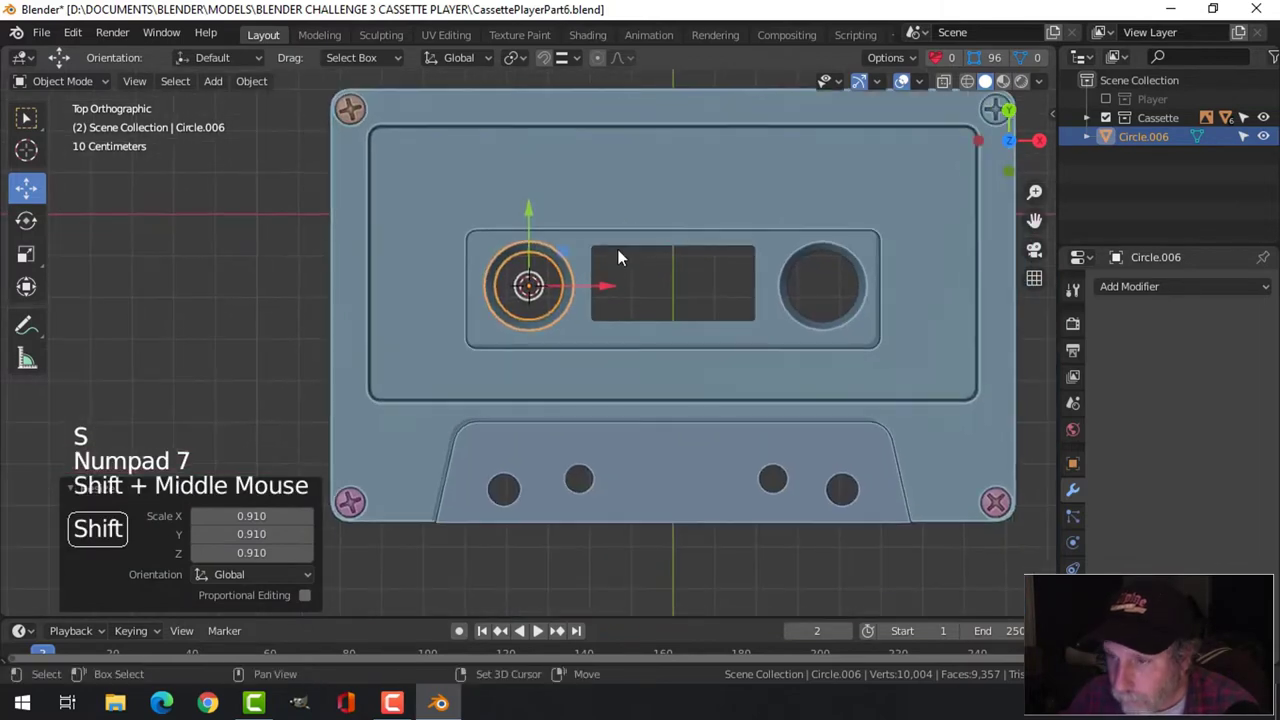
{"action": "scroll", "coordinate": [621, 225], "scroll_direction": "up", "scroll_amount": 3}
{"action": "scroll", "coordinate": [622, 224], "scroll_direction": "up", "scroll_amount": 3}
{"action": "key", "text": "s"}
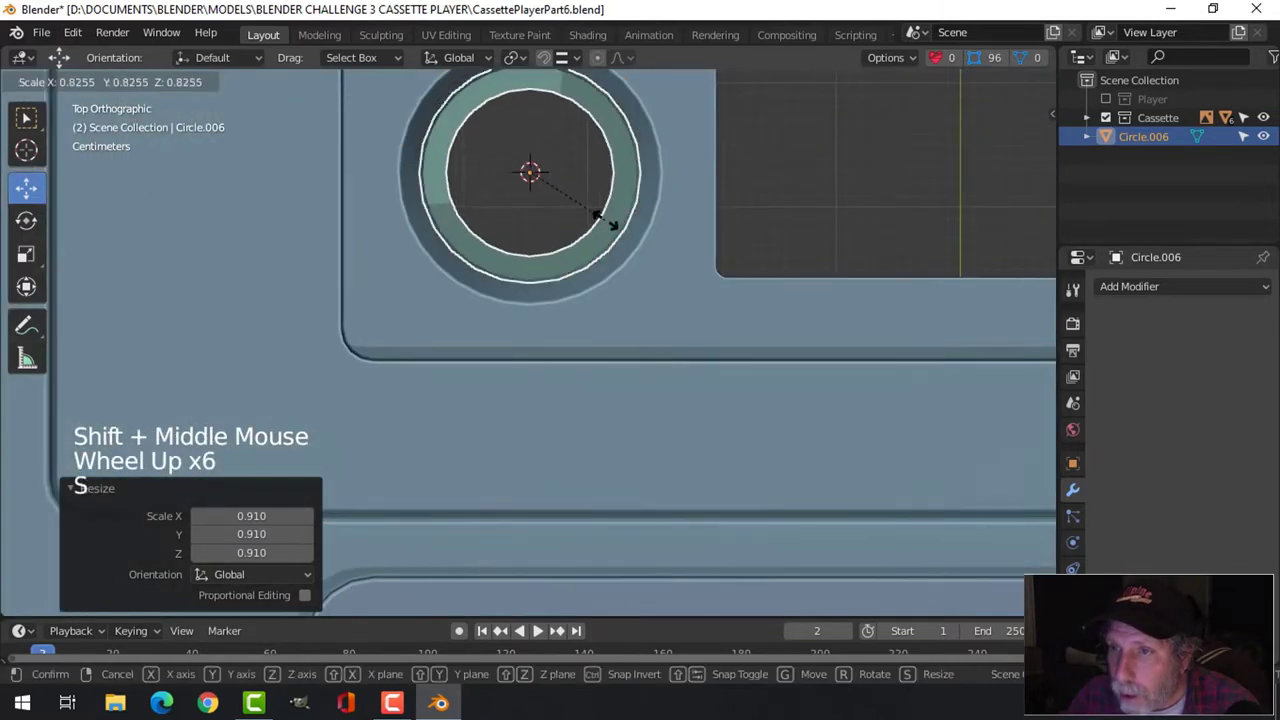
{"action": "left_click", "coordinate": [637, 224]}
Step: Raise the ring slightly within the hole and check its height from several angles
{"action": "key", "text": "alt+a"}
{"action": "middle_click_drag", "start_coordinate": [645, 222], "coordinate": [674, 168]}
{"action": "scroll", "coordinate": [627, 234], "scroll_direction": "down", "scroll_amount": 3}
{"action": "scroll", "coordinate": [669, 294], "scroll_direction": "up", "scroll_amount": 1}
{"action": "left_click", "coordinate": [674, 165]}
{"action": "scroll", "coordinate": [766, 251], "scroll_direction": "down", "scroll_amount": 1}
{"action": "middle_click_drag", "start_coordinate": [766, 251], "coordinate": [585, 268]}
{"action": "left_click_drag", "start_coordinate": [571, 267], "coordinate": [571, 220]}
{"action": "middle_click_drag", "start_coordinate": [571, 220], "coordinate": [665, 286]}
{"action": "key", "text": "alt+a"}
{"action": "scroll", "coordinate": [690, 294], "scroll_direction": "up", "scroll_amount": 2}
{"action": "middle_click_drag", "start_coordinate": [665, 286], "coordinate": [654, 215]}
Step: Give the ring a level-1 Subdivision Surface and smooth shading
{"action": "left_click", "coordinate": [649, 214]}
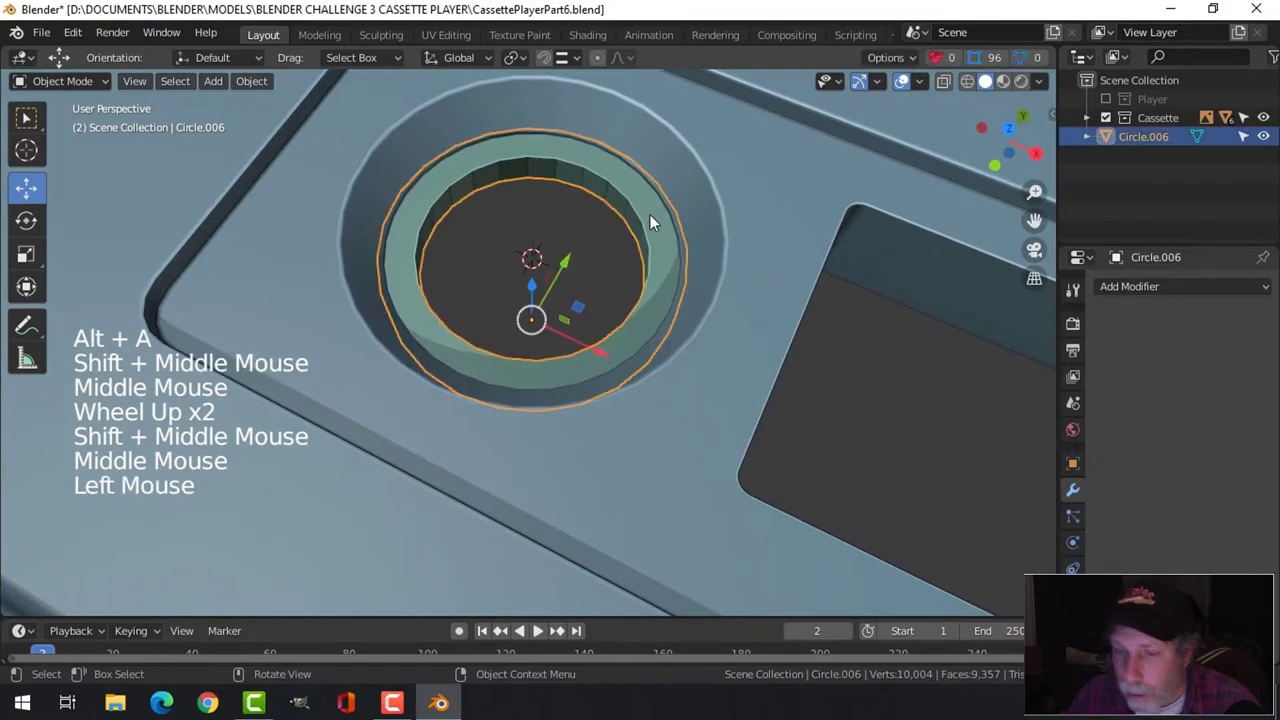
{"action": "key", "text": "ctrl+1"}
{"action": "right_click", "coordinate": [649, 214]}
{"action": "left_click", "coordinate": [650, 216]}
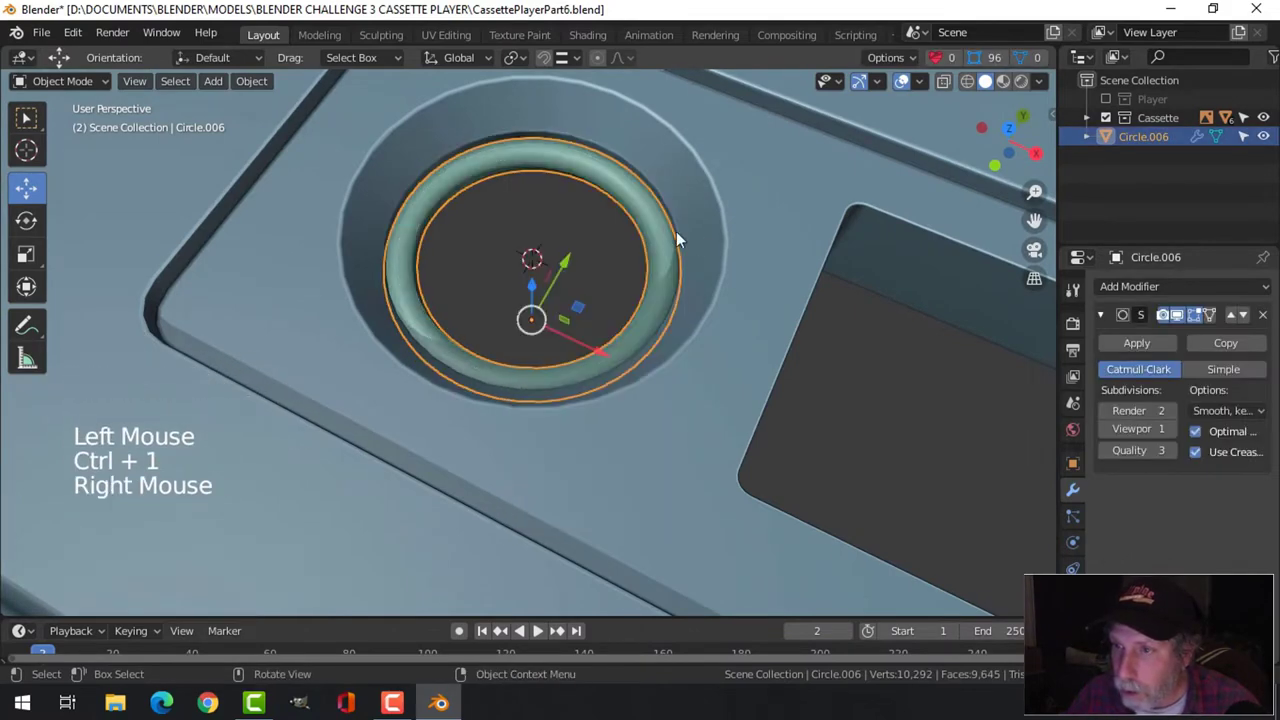
{"action": "middle_click_drag", "start_coordinate": [676, 231], "coordinate": [665, 232]}
Step: Try a centred, scaled loop cut on the ring, then undo it
{"action": "key", "text": "Tab"}
{"action": "key", "text": "ctrl+r"}
{"action": "left_click", "coordinate": [650, 214]}
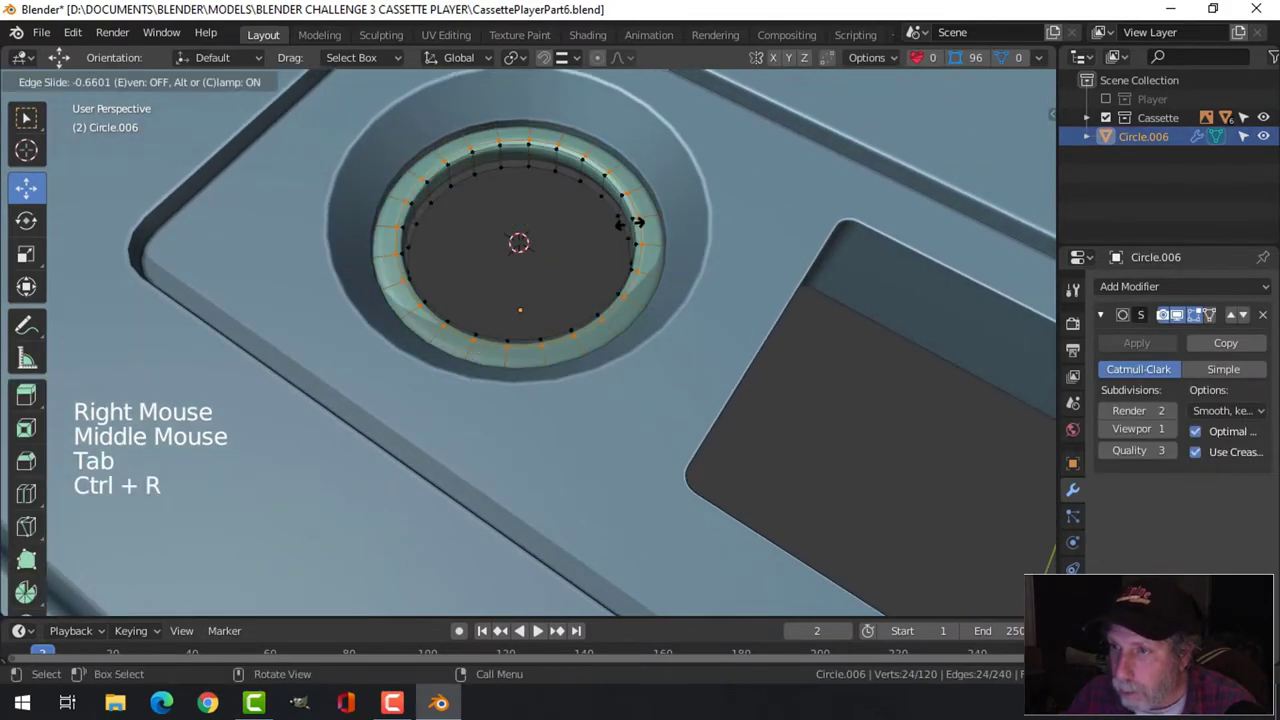
{"action": "right_click", "coordinate": [626, 221]}
{"action": "key", "text": "s"}
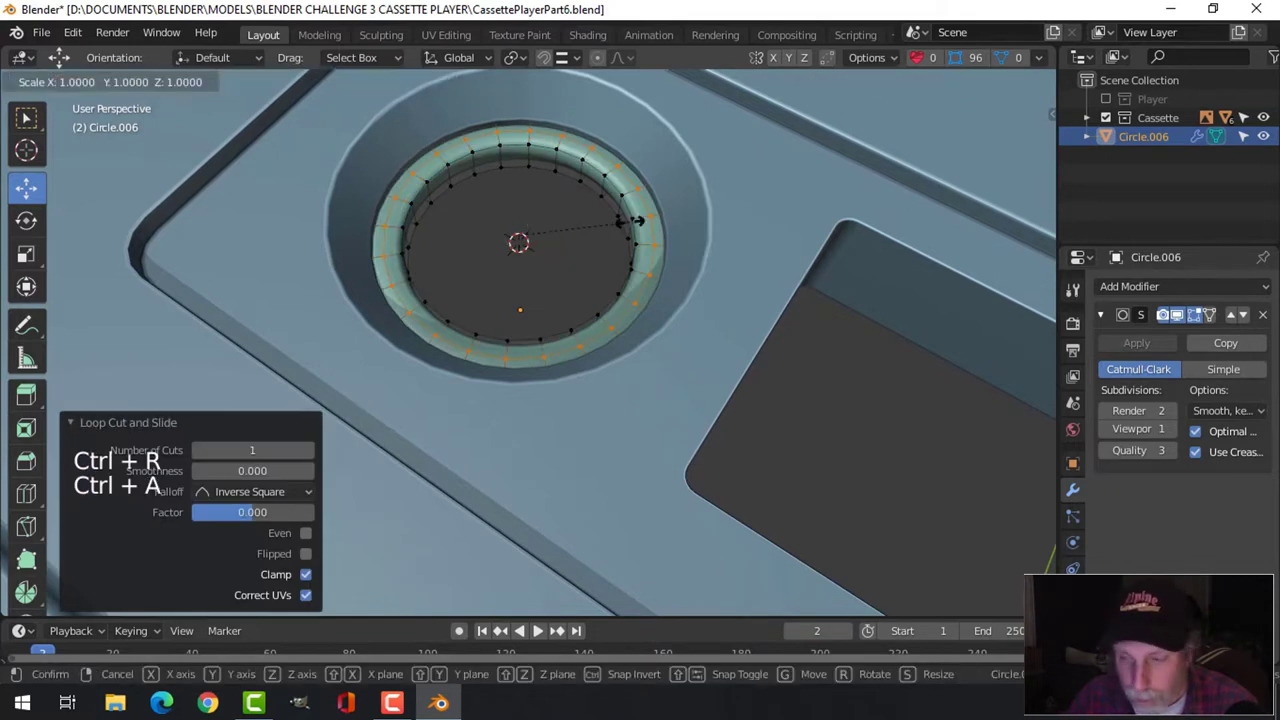
{"action": "key", "text": "Return"}
{"action": "key", "text": "ctrl+z"}
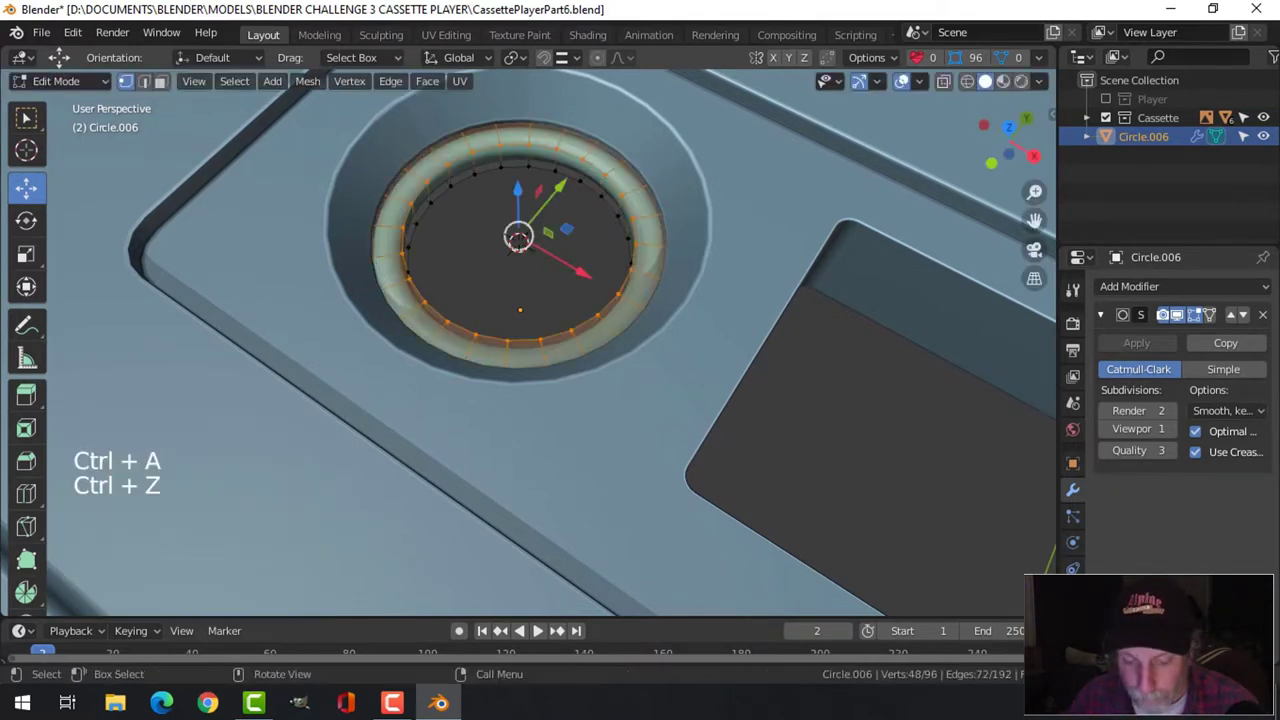
Step: Bevel the ring's inner edge loops
{"action": "key", "text": "alt+a"}
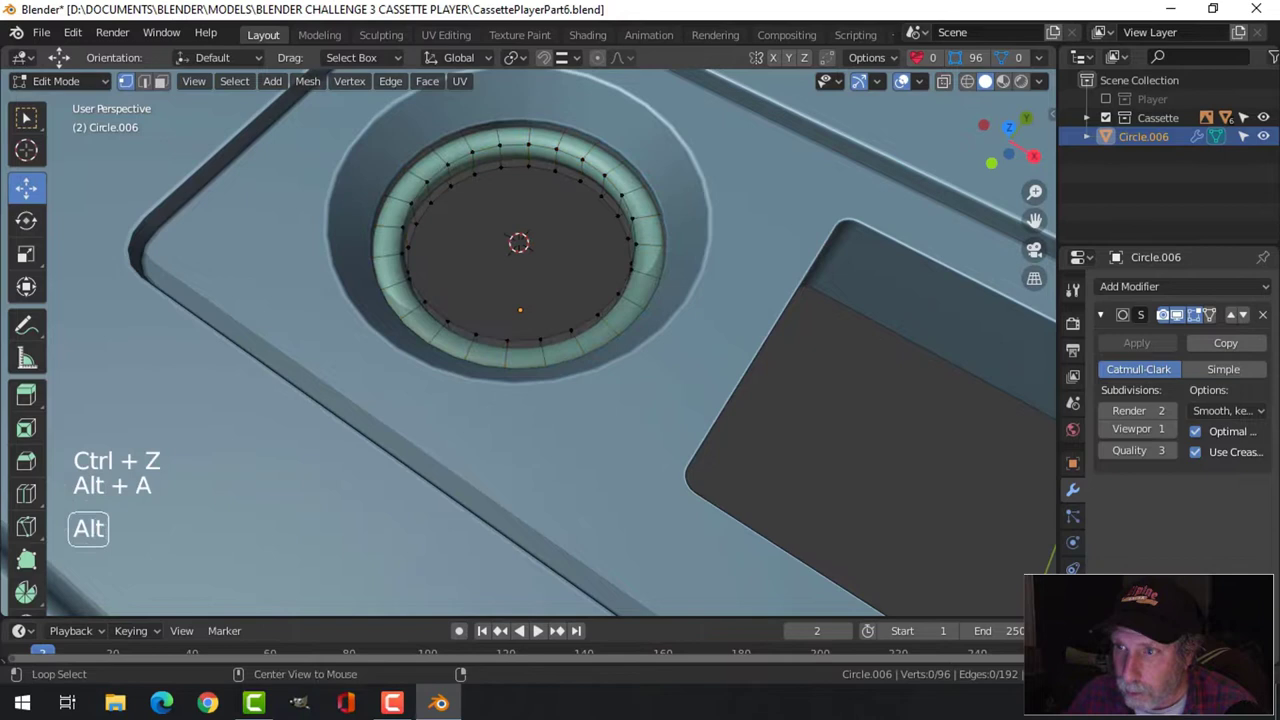
{"action": "left_click", "coordinate": [612, 192], "text": "alt+shift"}
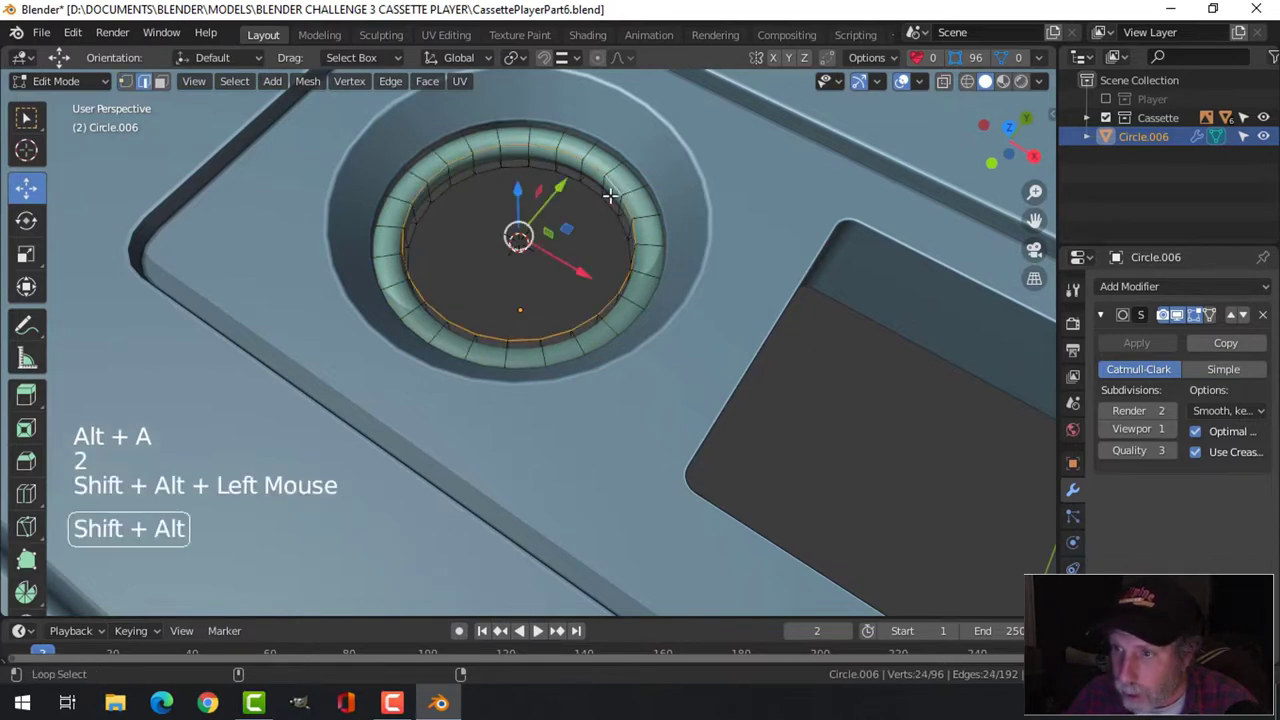
{"action": "key", "text": "ctrl+b"}
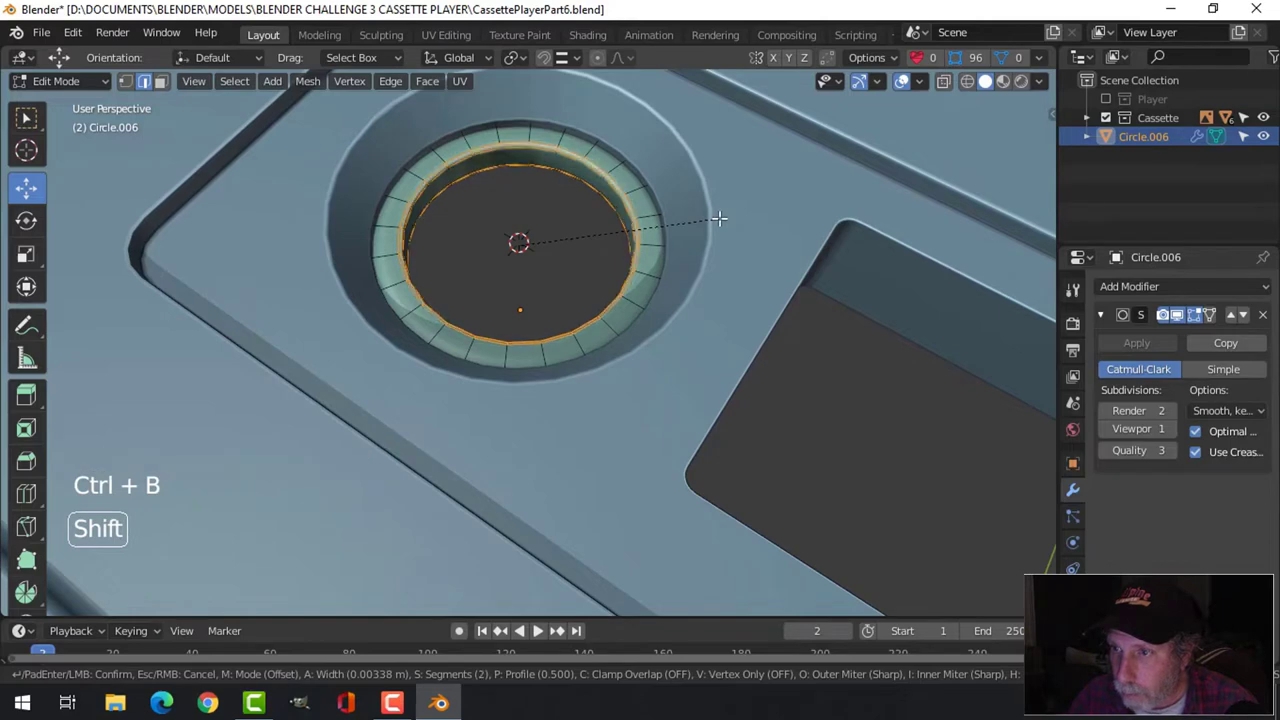
{"action": "left_click", "coordinate": [714, 218]}
{"action": "key", "text": "Tab"}
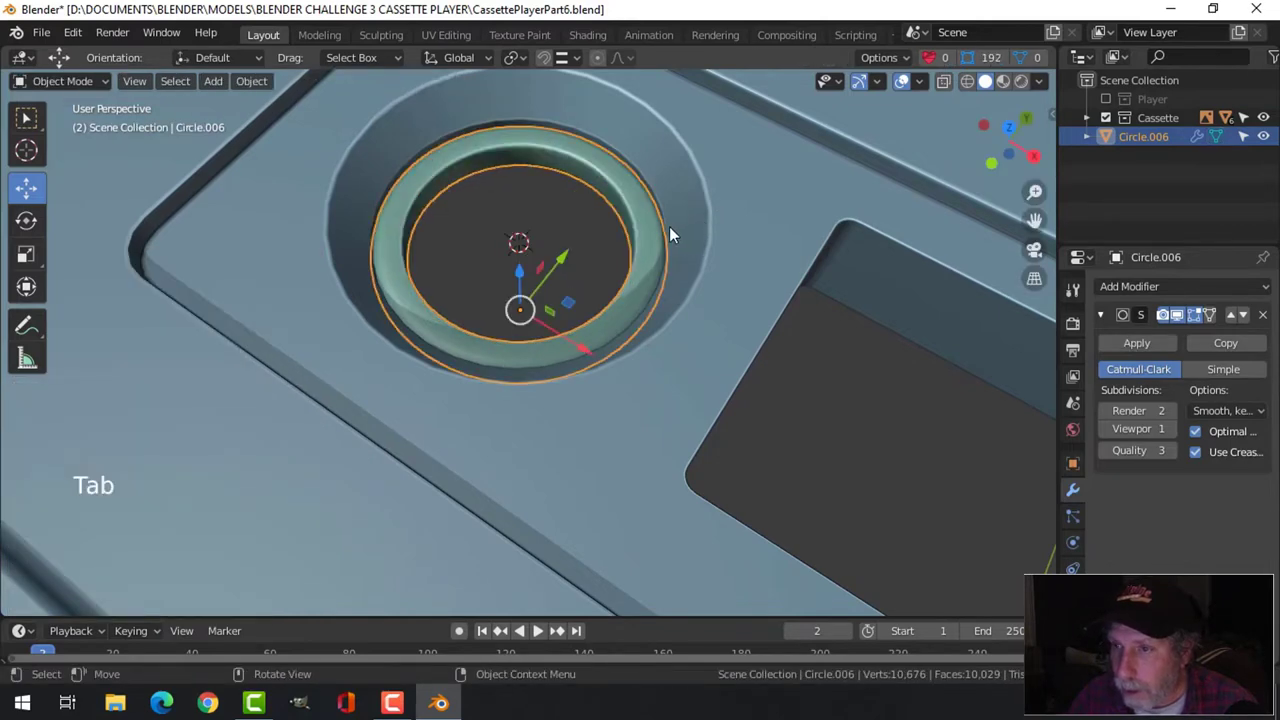
Step: Add a loop cut at factor 0.671 around the ring
{"action": "key", "text": "Tab"}
{"action": "key", "text": "ctrl+r"}
{"action": "left_click", "coordinate": [650, 241]}
{"action": "left_click", "coordinate": [660, 243]}
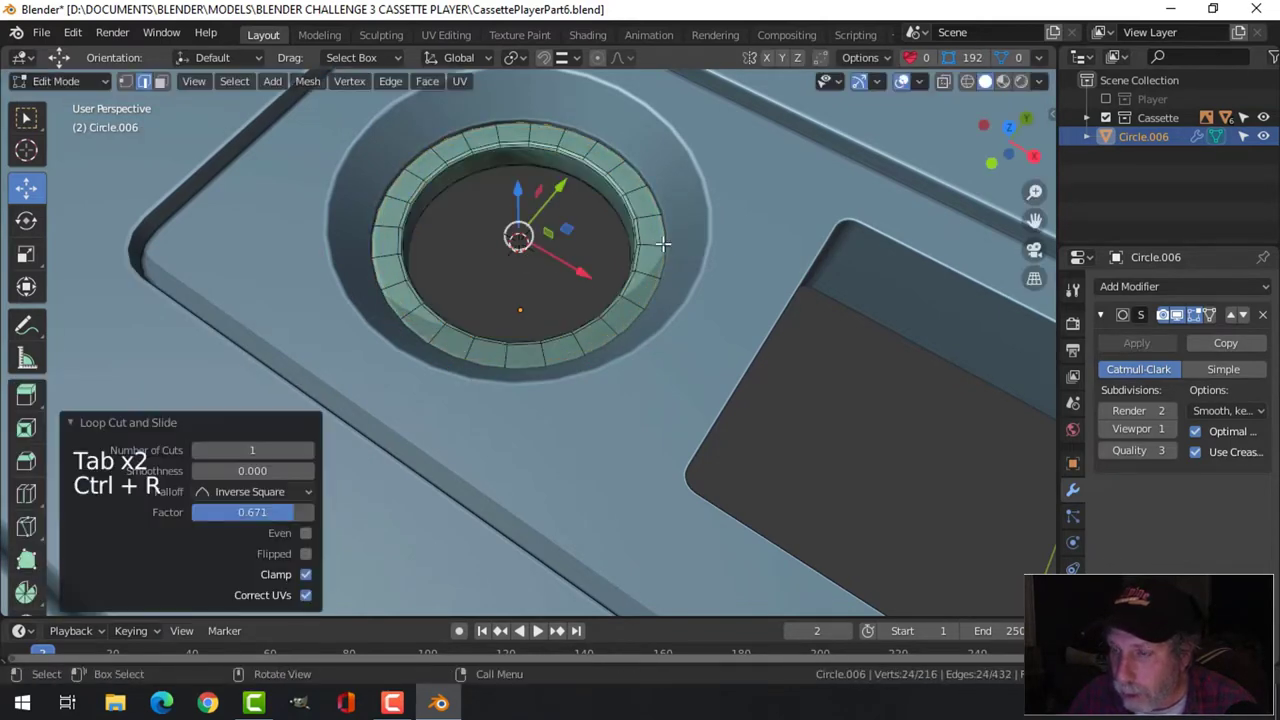
{"action": "key", "text": "Tab"}
{"action": "scroll", "coordinate": [658, 243], "scroll_direction": "down", "scroll_amount": 2}
{"action": "middle_click_drag", "start_coordinate": [605, 290], "coordinate": [650, 295]}
{"action": "key", "text": "alt+a"}
{"action": "scroll", "coordinate": [668, 283], "scroll_direction": "down", "scroll_amount": 1}
{"action": "middle_click_drag", "start_coordinate": [650, 295], "coordinate": [561, 192]}
Step: Snap the 3D cursor to the ring and set the ring's origin to its geometry
{"action": "left_click", "coordinate": [585, 220]}
{"action": "key", "text": "shift+s"}
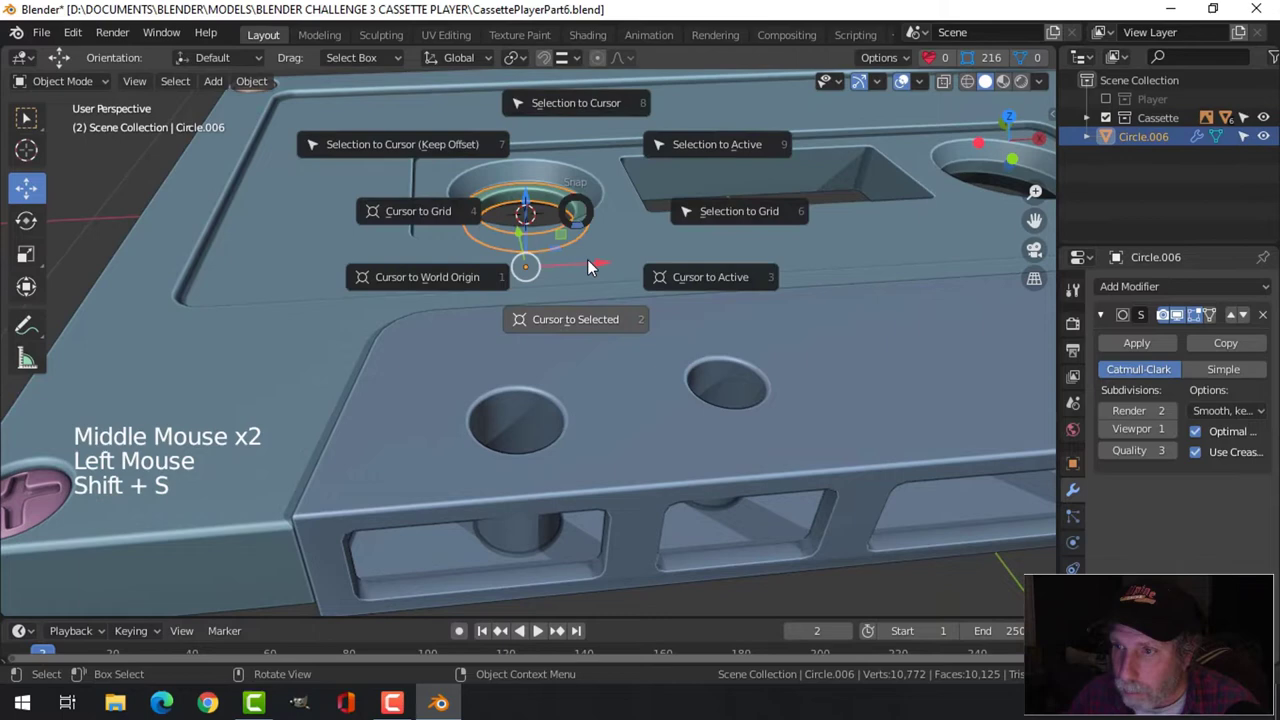
{"action": "left_click", "coordinate": [590, 312]}
{"action": "middle_click_drag", "start_coordinate": [605, 247], "coordinate": [606, 247]}
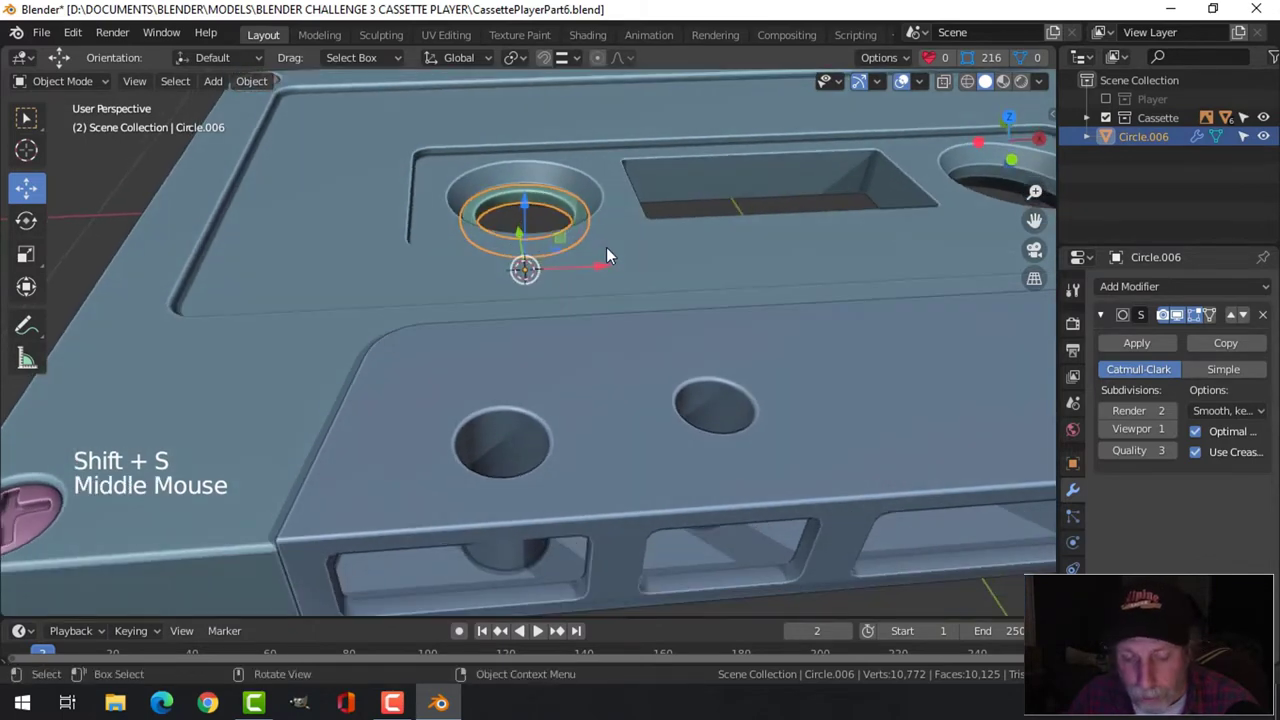
{"action": "right_click", "coordinate": [558, 192]}
{"action": "mouse_move", "coordinate": [570, 236]}
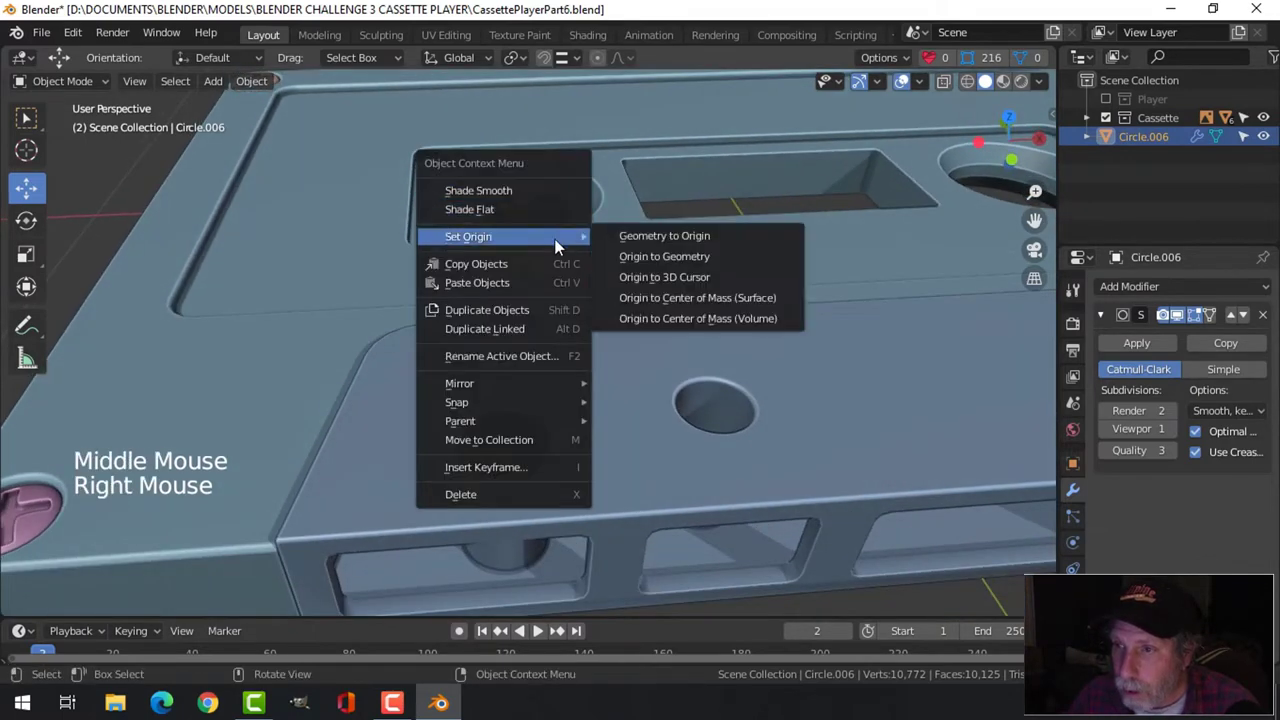
{"action": "left_click", "coordinate": [646, 255]}
{"action": "key", "text": "shift+s"}
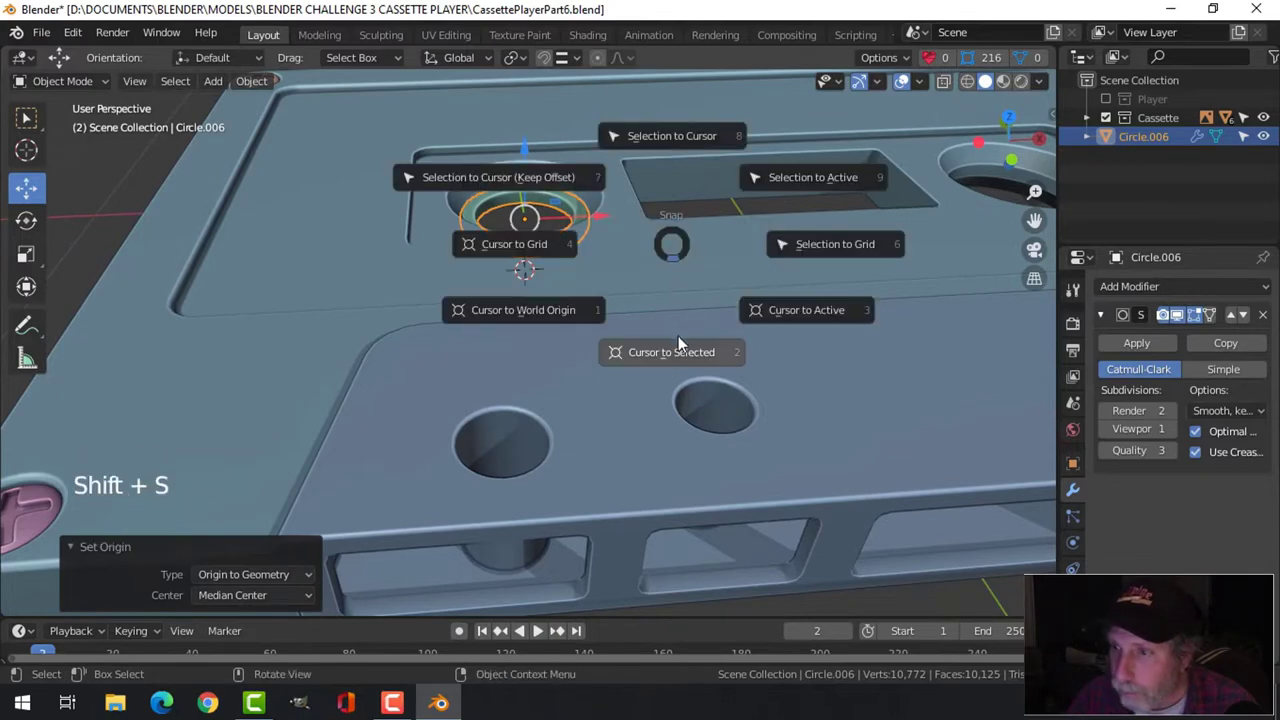
{"action": "scroll", "coordinate": [646, 251], "scroll_direction": "up", "scroll_amount": 2}
{"action": "middle_click_drag", "start_coordinate": [646, 251], "coordinate": [634, 268], "text": "shift"}
Step: Add a cube at the ring's centre and shrink it to 0.015 scale in Edit Mode
{"action": "key", "text": "shift+a"}
{"action": "mouse_move", "coordinate": [635, 263]}
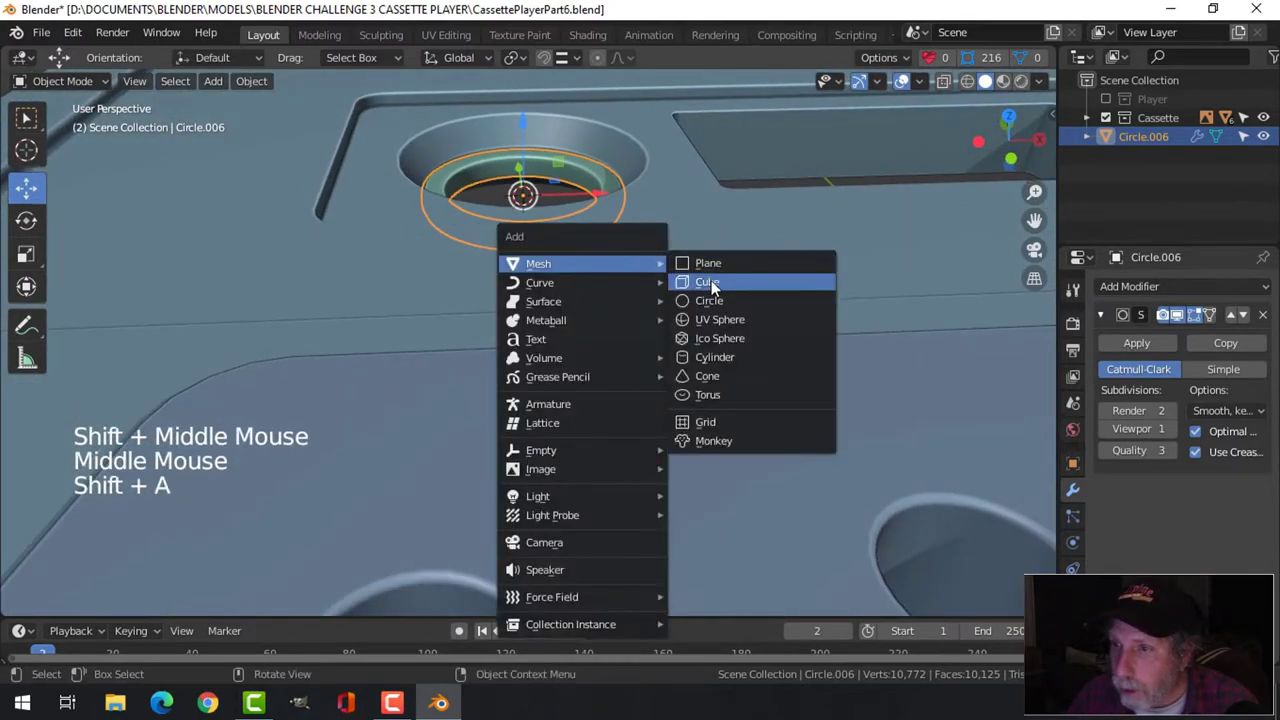
{"action": "left_click", "coordinate": [712, 280]}
{"action": "key", "text": "Tab"}
{"action": "key", "text": "s"}
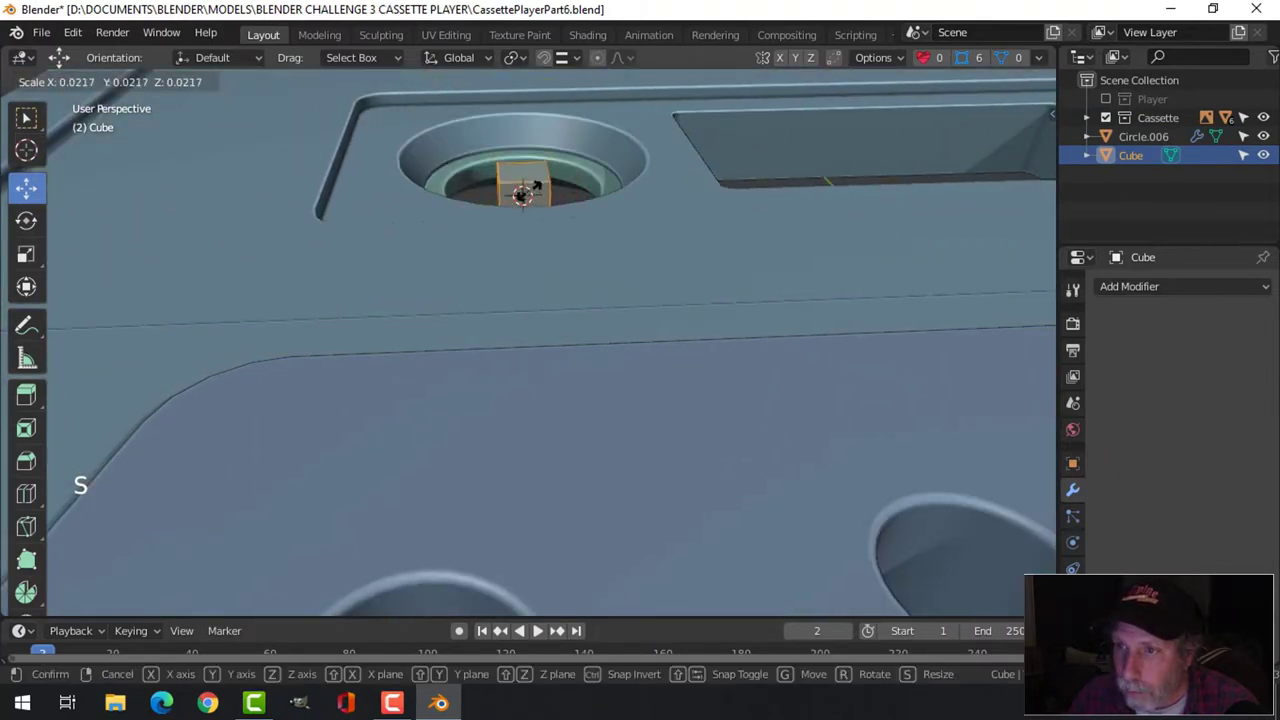
{"action": "left_click", "coordinate": [525, 197]}
Step: Slide the cube toward the ring's inner edge and scale it smaller
{"action": "middle_click_drag", "start_coordinate": [571, 237], "coordinate": [600, 250]}
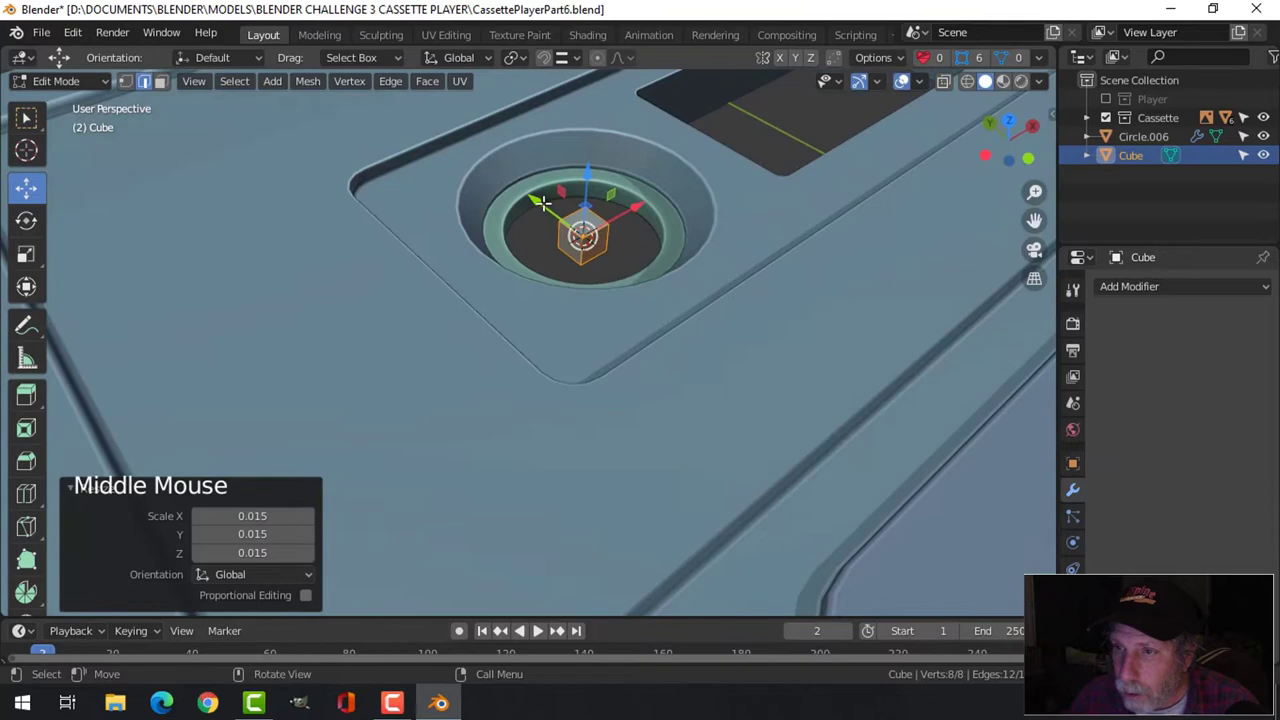
{"action": "left_click_drag", "start_coordinate": [540, 202], "coordinate": [497, 171]}
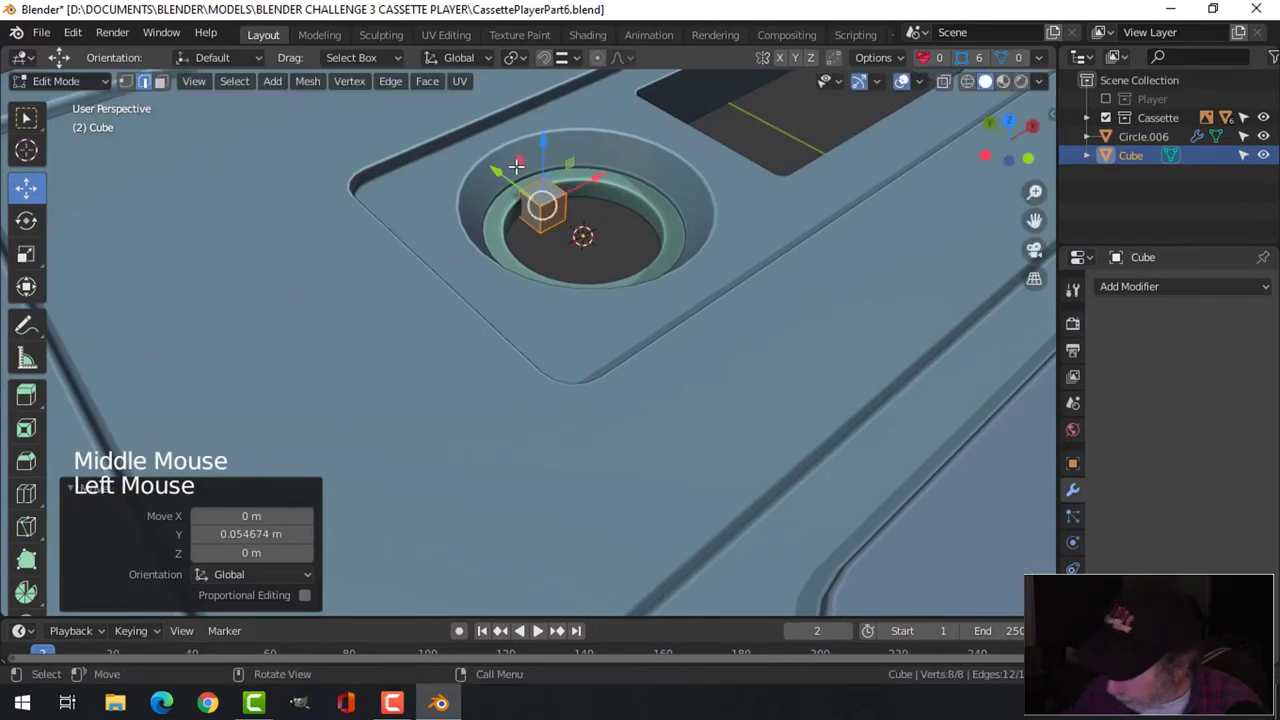
{"action": "key", "text": "KP_Decimal"}
{"action": "scroll", "coordinate": [514, 166], "scroll_direction": "down", "scroll_amount": 2}
{"action": "middle_click_drag", "start_coordinate": [546, 183], "coordinate": [586, 166]}
{"action": "key", "text": "s"}
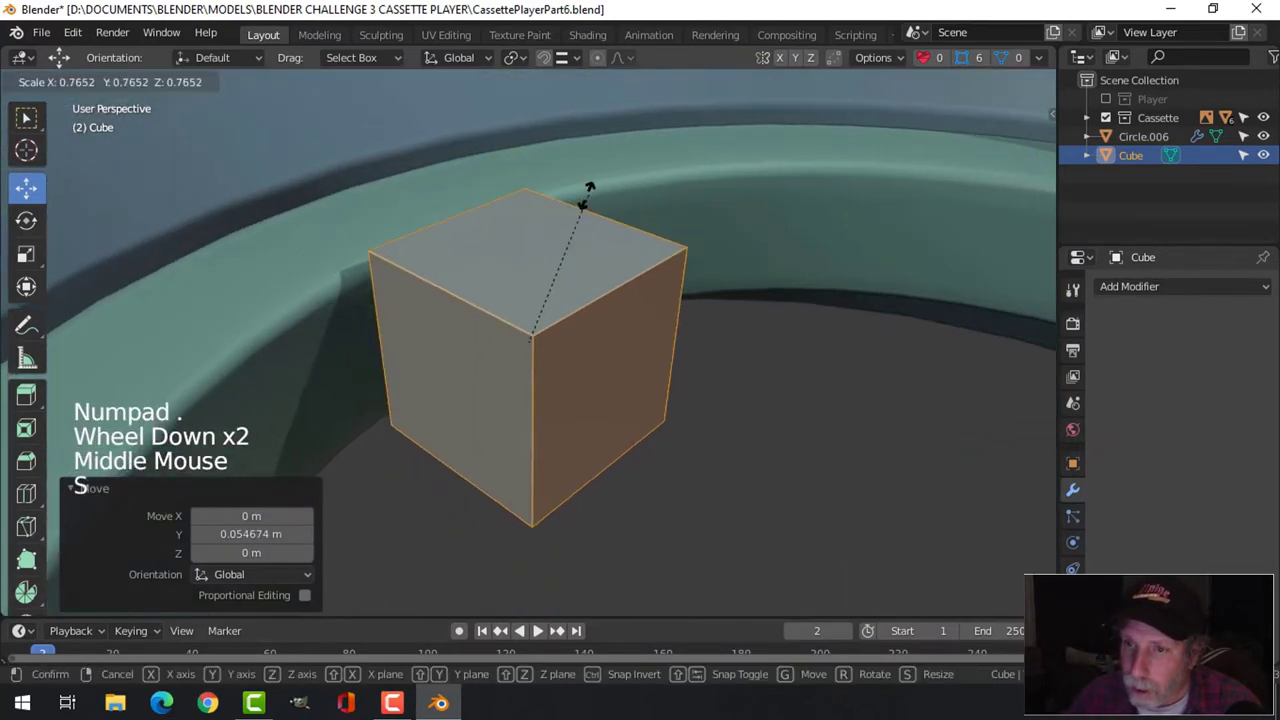
{"action": "left_click", "coordinate": [548, 208]}
Step: Adjust the cube along Y against the ring and settle its scale at 1.103
{"action": "middle_click_drag", "start_coordinate": [543, 217], "coordinate": [614, 281]}
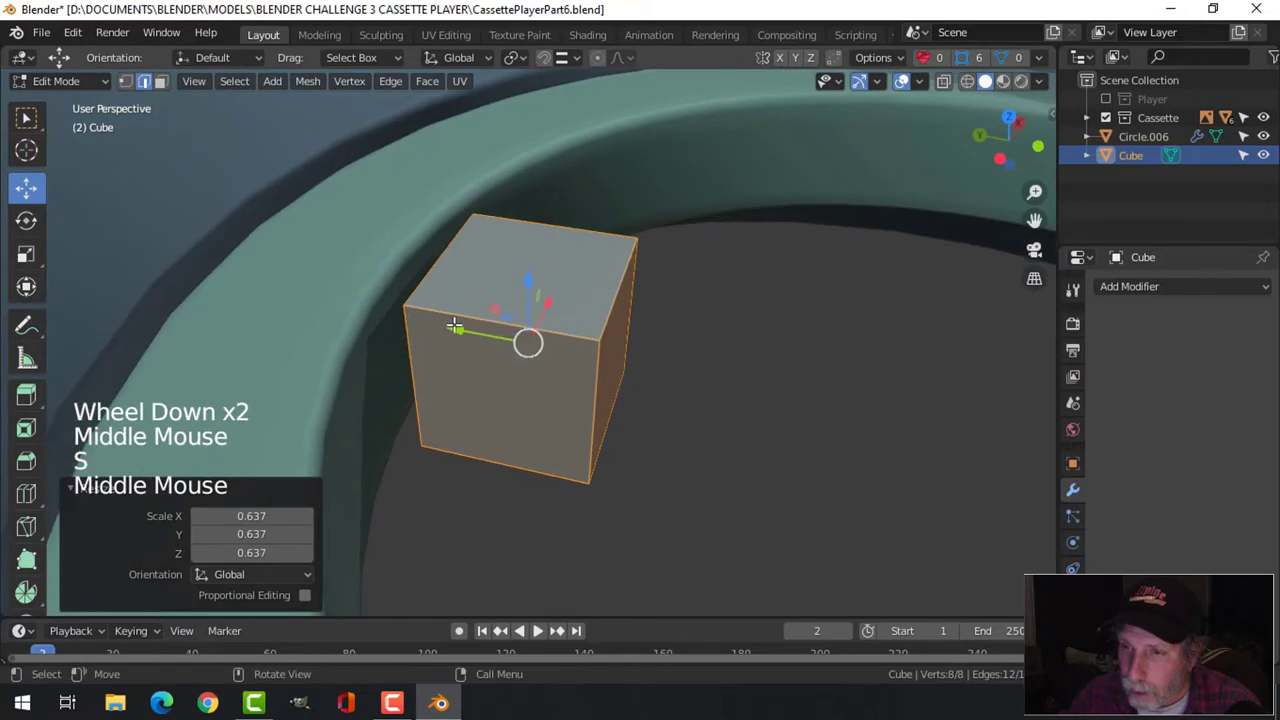
{"action": "left_click_drag", "start_coordinate": [455, 326], "coordinate": [380, 309]}
{"action": "key", "text": "s"}
{"action": "left_click", "coordinate": [464, 318]}
{"action": "middle_click_drag", "start_coordinate": [380, 309], "coordinate": [494, 254]}
{"action": "key", "text": "s"}
{"action": "left_click", "coordinate": [565, 290]}
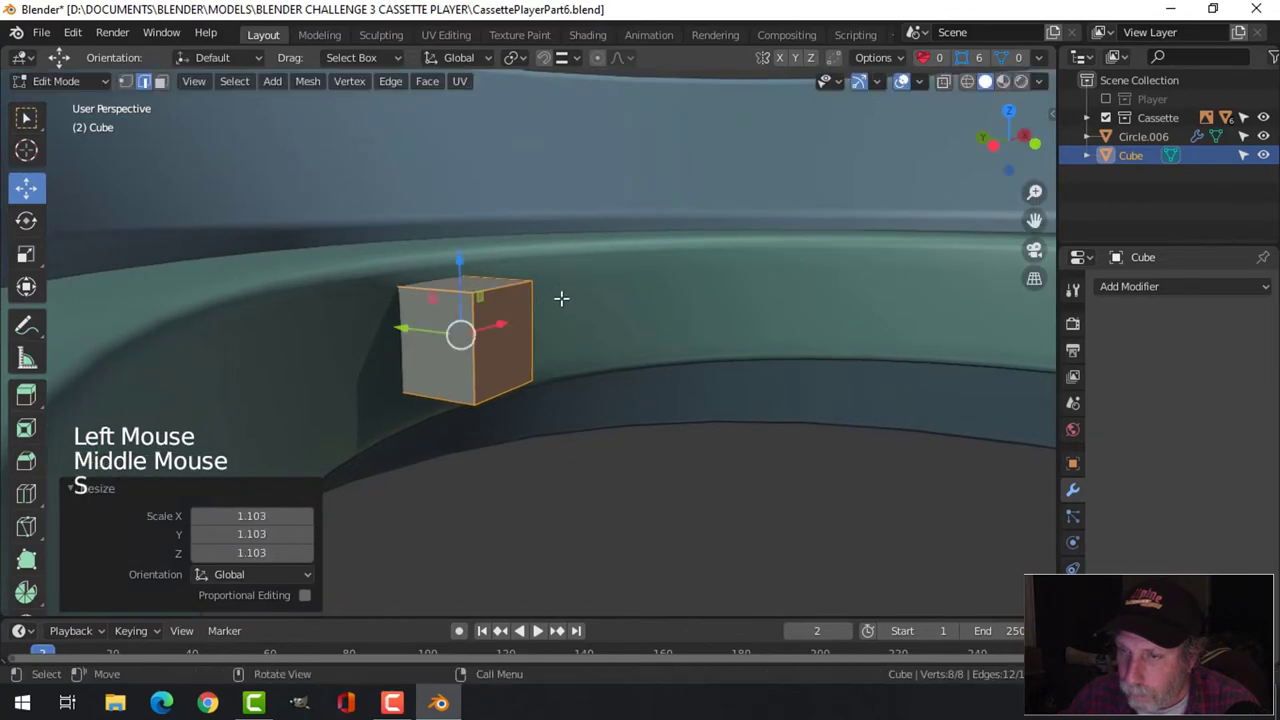
Step: Delete one face of the cube and slide the whole mesh along its axis toward the ring
{"action": "middle_click_drag", "start_coordinate": [560, 297], "coordinate": [572, 331]}
{"action": "left_click_drag", "start_coordinate": [396, 321], "coordinate": [485, 342]}
{"action": "middle_click_drag", "start_coordinate": [485, 342], "coordinate": [634, 314]}
{"action": "key", "text": "3"}
{"action": "left_click", "coordinate": [474, 305]}
{"action": "key", "text": "x"}
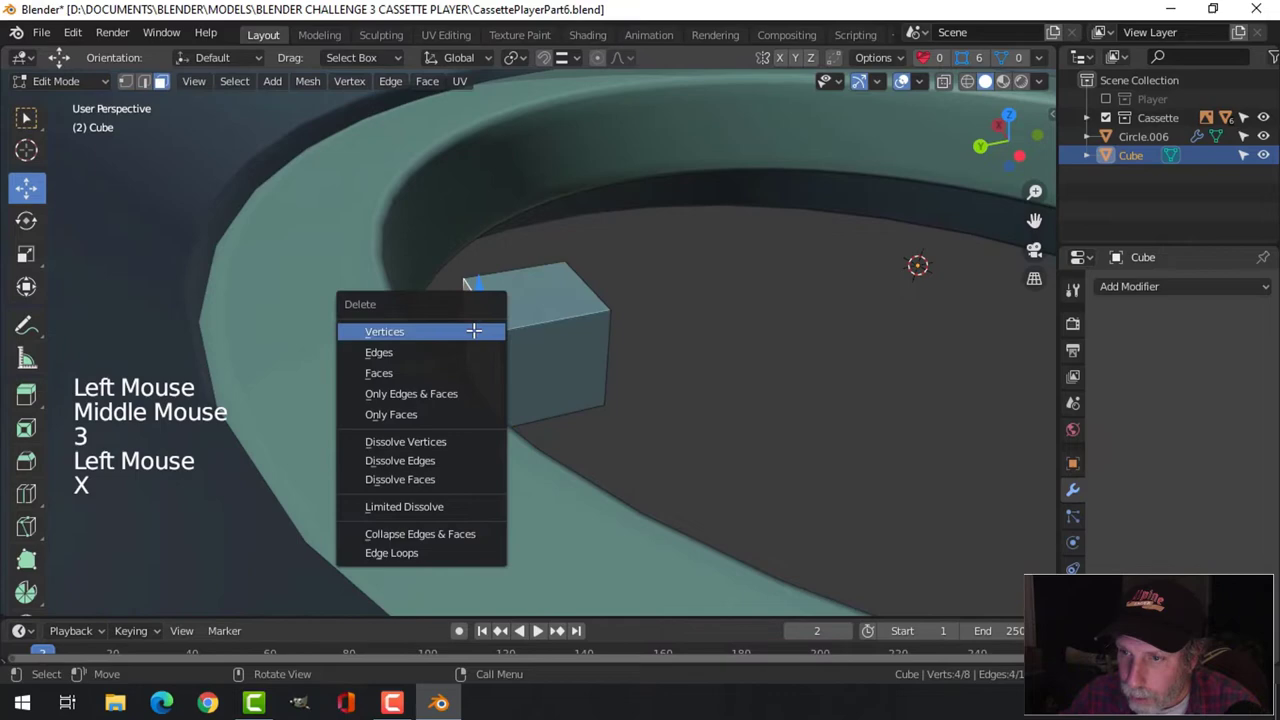
{"action": "left_click", "coordinate": [453, 369]}
{"action": "key", "text": "a"}
{"action": "middle_click_drag", "start_coordinate": [714, 309], "coordinate": [470, 335]}
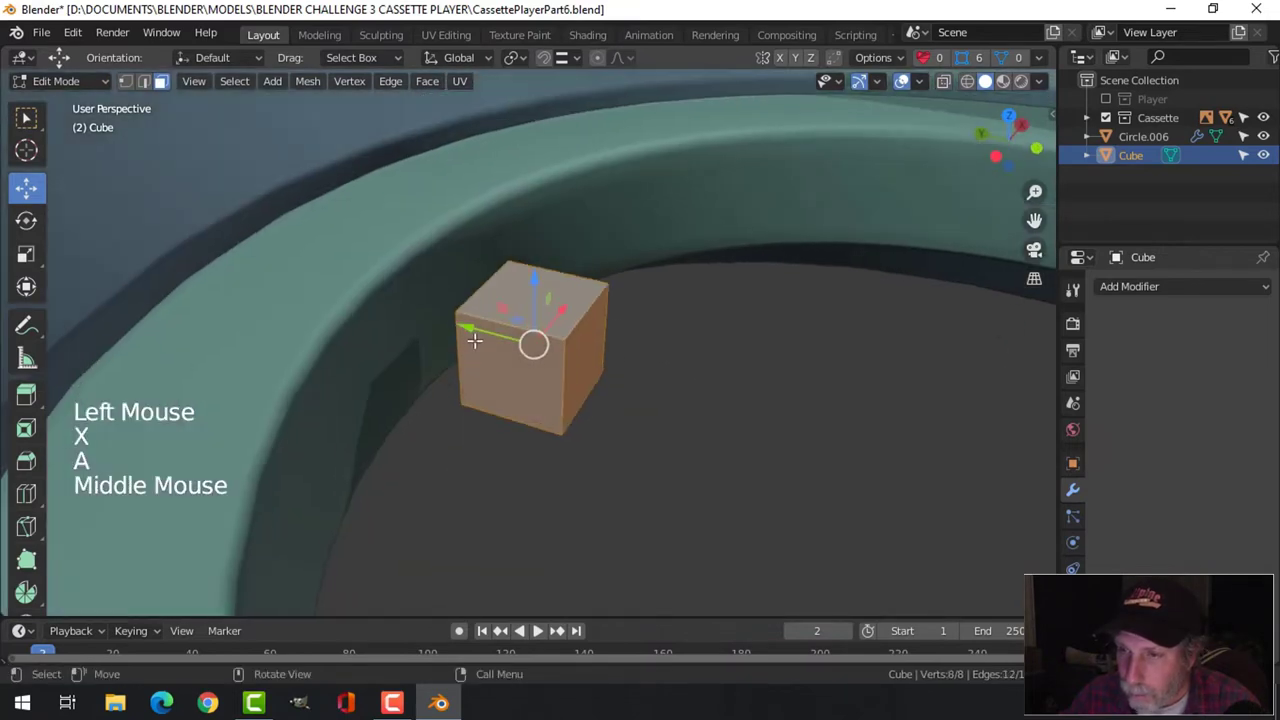
{"action": "left_click_drag", "start_coordinate": [470, 335], "coordinate": [398, 301]}
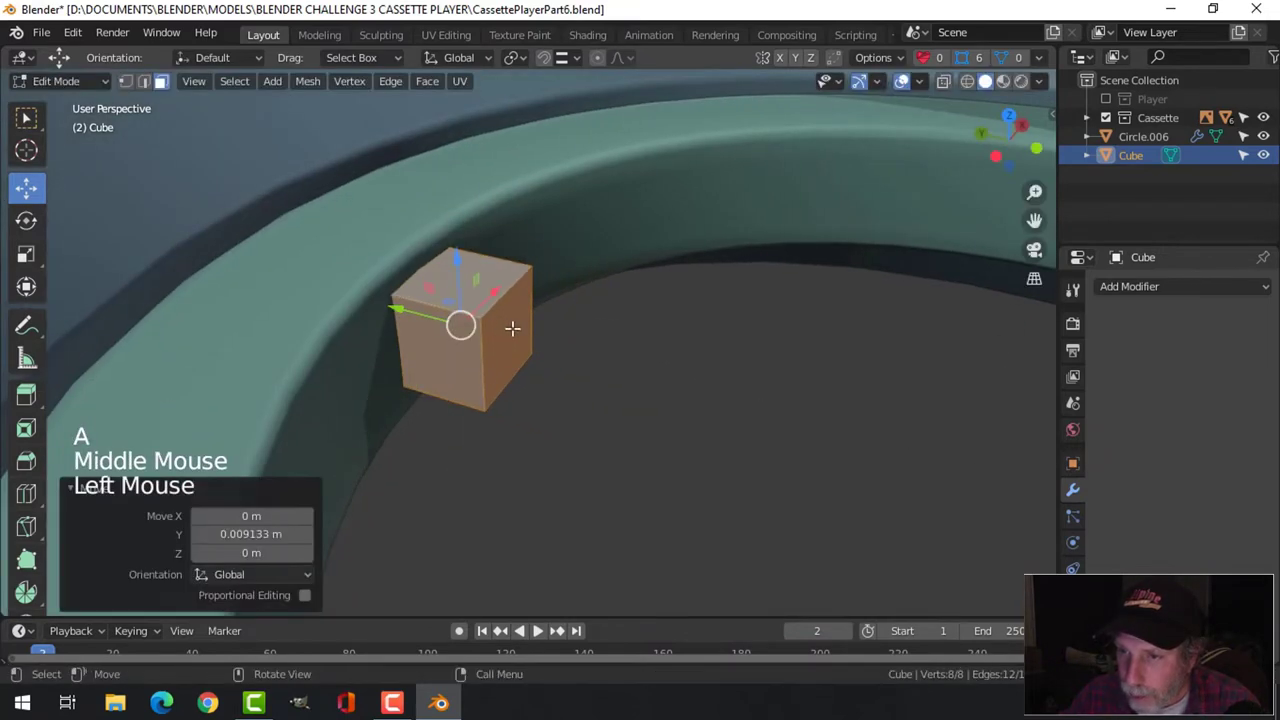
Step: In top view, stretch the block into a longer bar and rescale it to fit inside the ring
{"action": "left_click", "coordinate": [511, 329]}
{"action": "scroll", "coordinate": [569, 331], "scroll_direction": "down", "scroll_amount": 6}
{"action": "key", "text": "KP_7"}
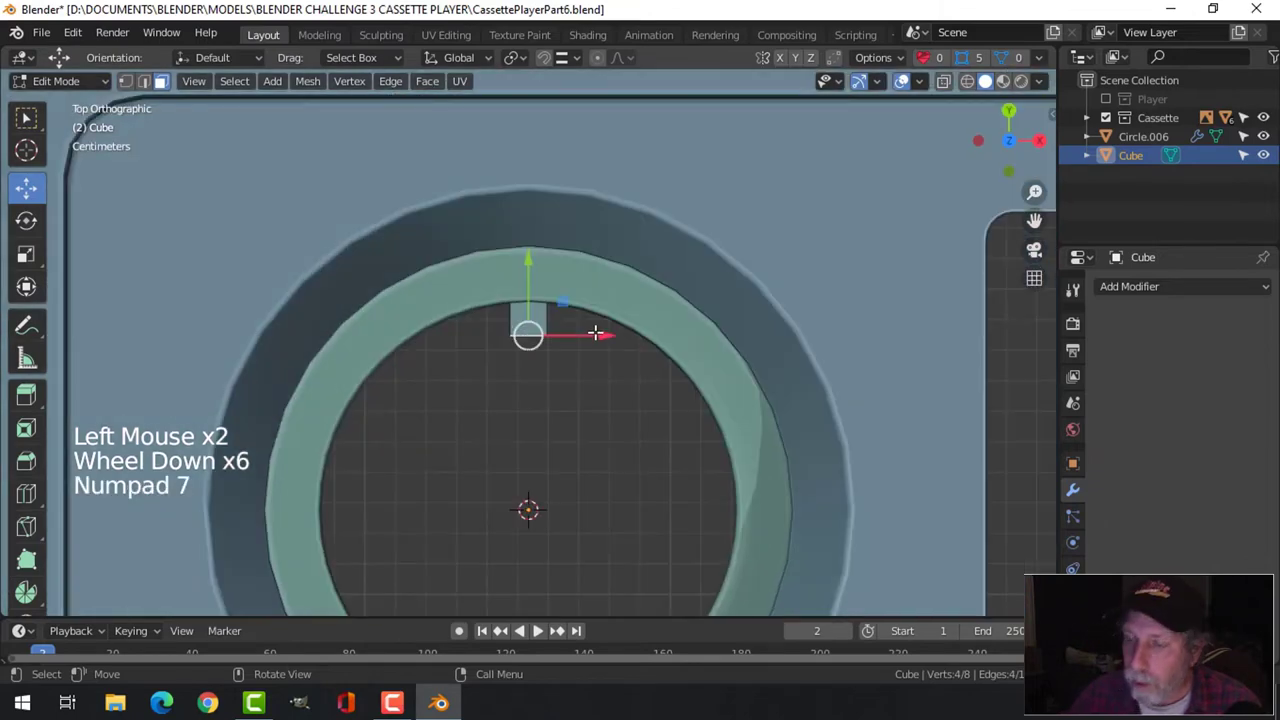
{"action": "scroll", "coordinate": [547, 335], "scroll_direction": "down", "scroll_amount": 4}
{"action": "left_click_drag", "start_coordinate": [528, 266], "coordinate": [524, 306]}
{"action": "scroll", "coordinate": [600, 332], "scroll_direction": "up", "scroll_amount": 2}
{"action": "key", "text": "a"}
{"action": "middle_click_drag", "start_coordinate": [634, 338], "coordinate": [593, 325], "text": "shift"}
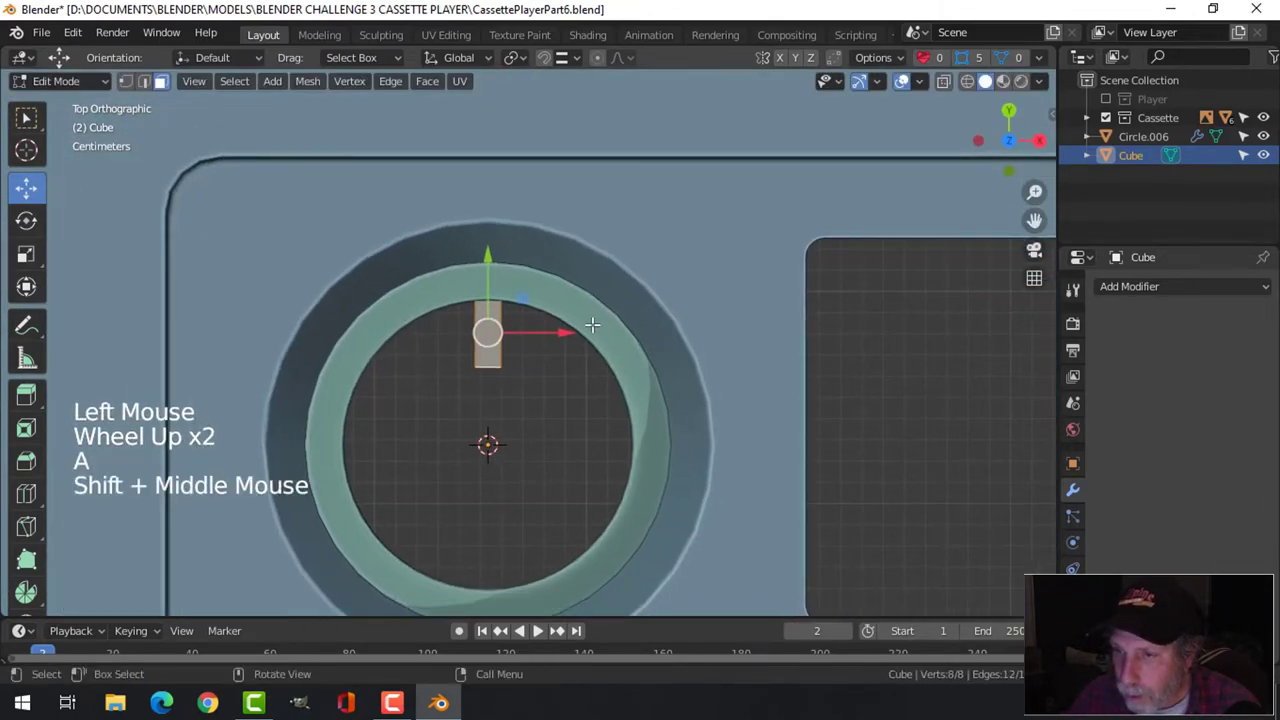
{"action": "scroll", "coordinate": [593, 325], "scroll_direction": "up", "scroll_amount": 2}
{"action": "key", "text": "s"}
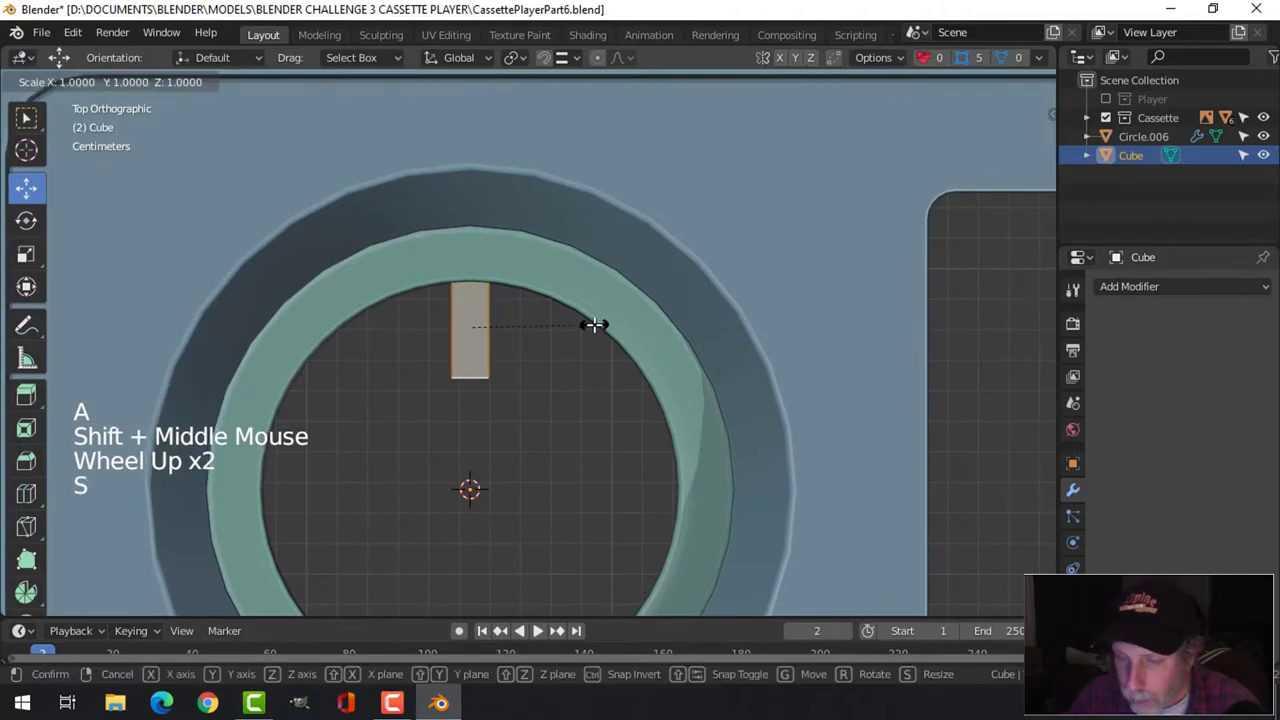
{"action": "left_click", "coordinate": [557, 326]}
{"action": "key", "text": "Tab"}
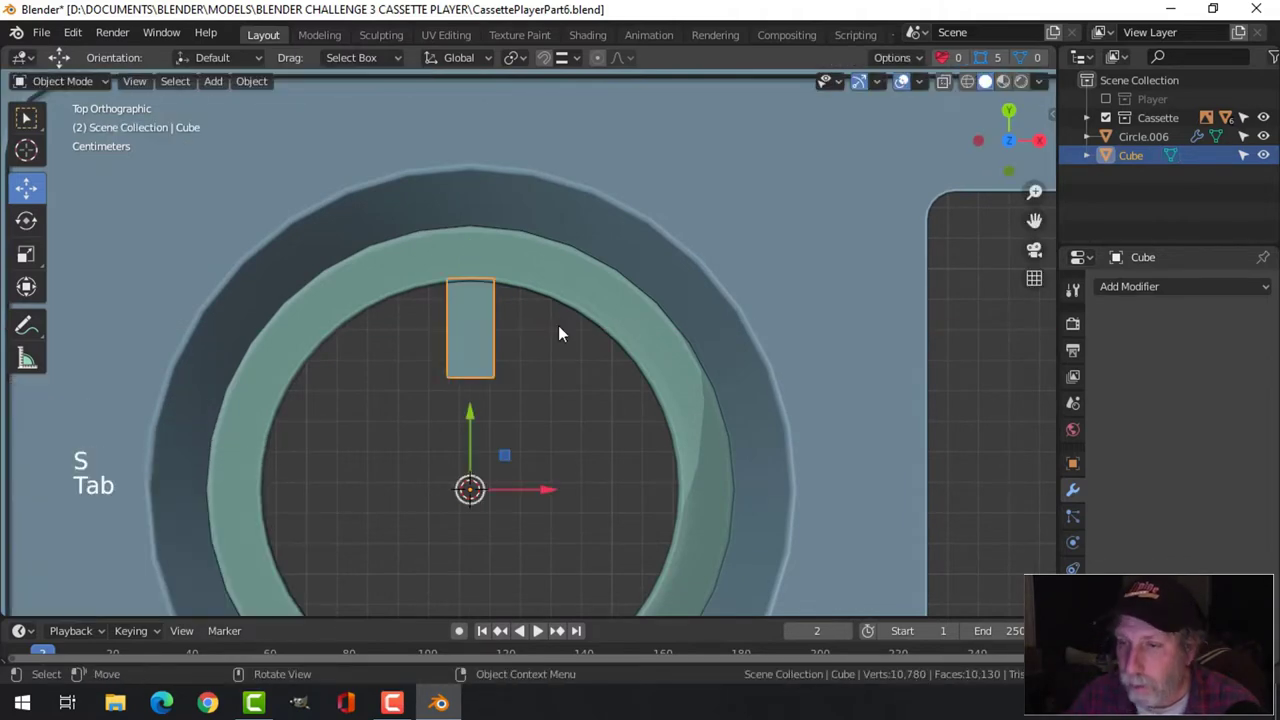
Step: Check the bar from several angles, in and out of Edit Mode, and clear the selection
{"action": "scroll", "coordinate": [558, 325], "scroll_direction": "down", "scroll_amount": 3}
{"action": "key", "text": "alt+a"}
{"action": "left_click", "coordinate": [493, 348]}
{"action": "middle_click_drag", "start_coordinate": [493, 348], "coordinate": [498, 375]}
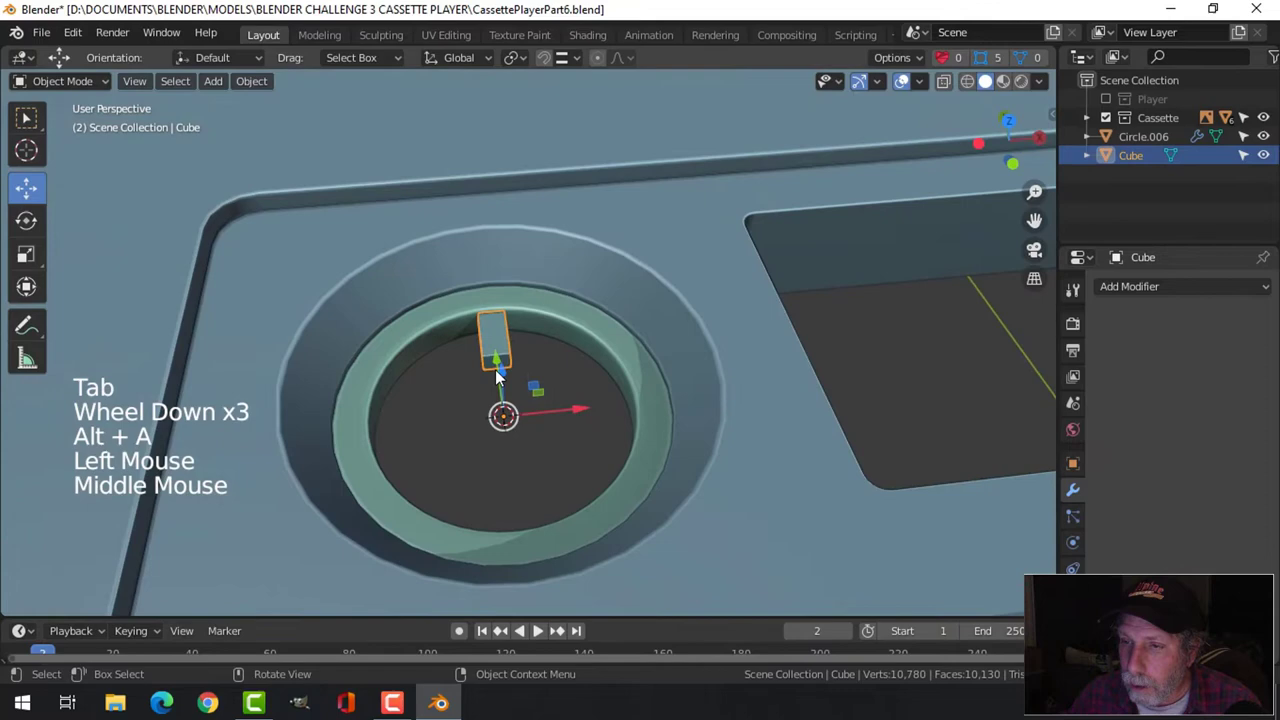
{"action": "scroll", "coordinate": [498, 375], "scroll_direction": "up", "scroll_amount": 3}
{"action": "key", "text": "Tab"}
{"action": "left_click", "coordinate": [469, 334]}
{"action": "middle_click_drag", "start_coordinate": [469, 334], "coordinate": [577, 410]}
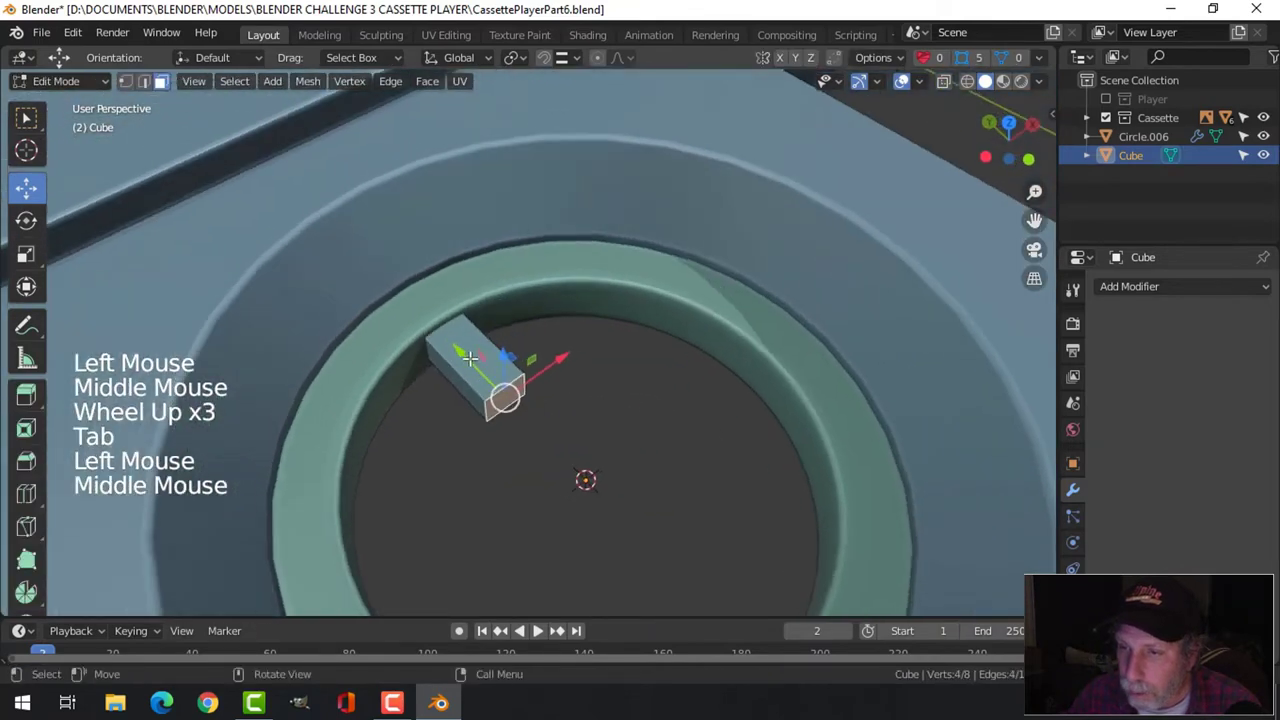
{"action": "left_click", "coordinate": [486, 371]}
{"action": "key", "text": "alt+a"}
{"action": "key", "text": "Tab"}
{"action": "scroll", "coordinate": [666, 380], "scroll_direction": "down", "scroll_amount": 2}
{"action": "key", "text": "alt+a"}
{"action": "middle_click_drag", "start_coordinate": [668, 376], "coordinate": [566, 388]}
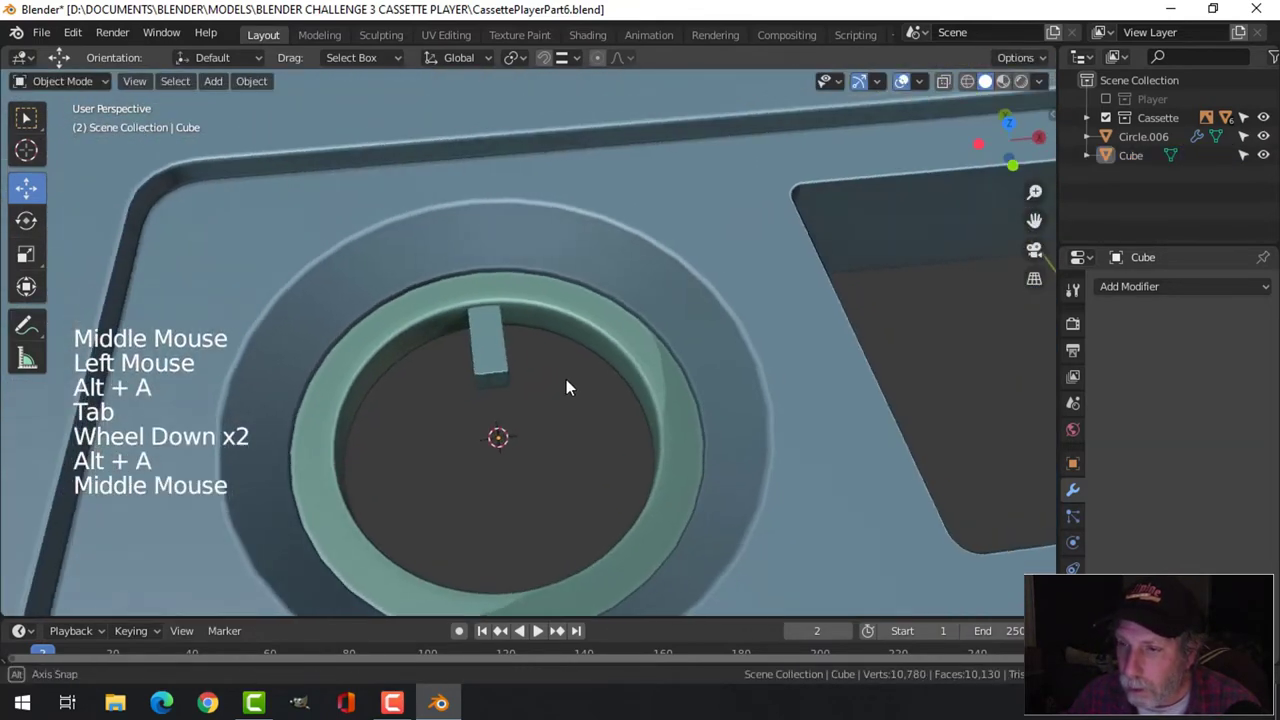
{"action": "scroll", "coordinate": [566, 379], "scroll_direction": "down", "scroll_amount": 5}
Step: In top view, select the bar and make two copies, each rotated 60° about Z
{"action": "key", "text": "KP_7"}
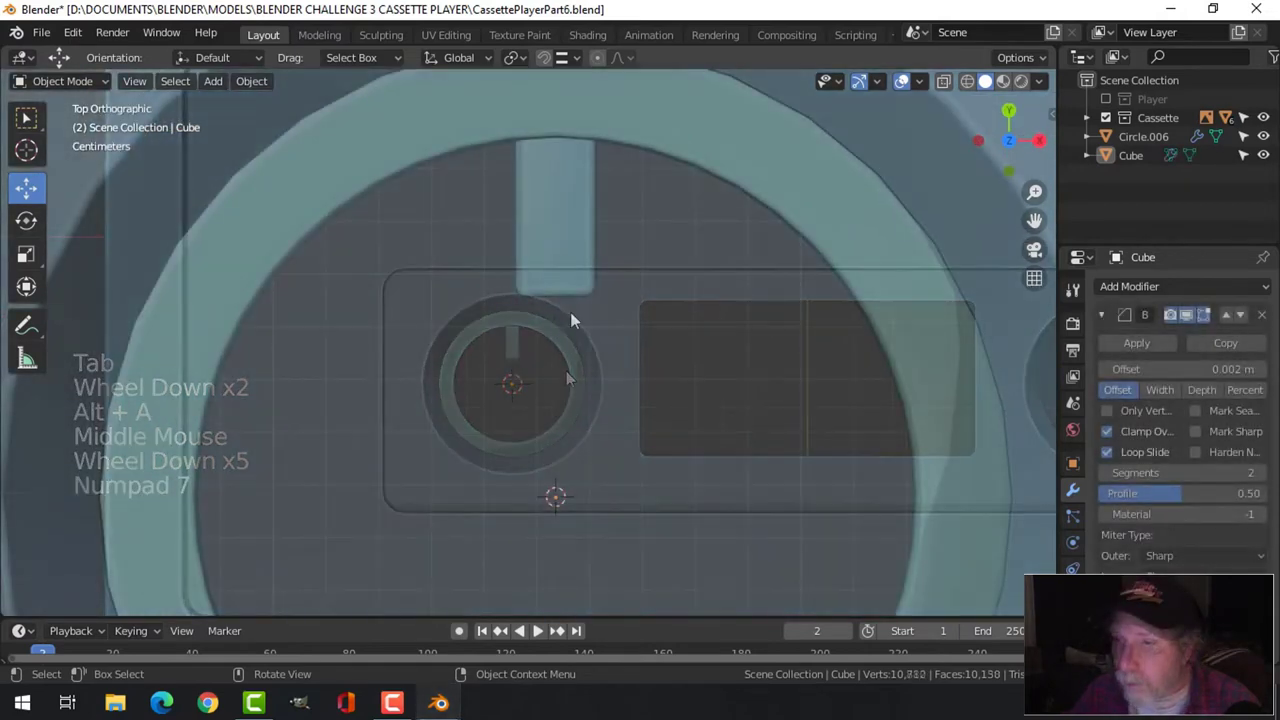
{"action": "scroll", "coordinate": [570, 300], "scroll_direction": "up", "scroll_amount": 8}
{"action": "scroll", "coordinate": [570, 275], "scroll_direction": "down", "scroll_amount": 2}
{"action": "left_click", "coordinate": [558, 268]}
{"action": "scroll", "coordinate": [586, 414], "scroll_direction": "down", "scroll_amount": 1}
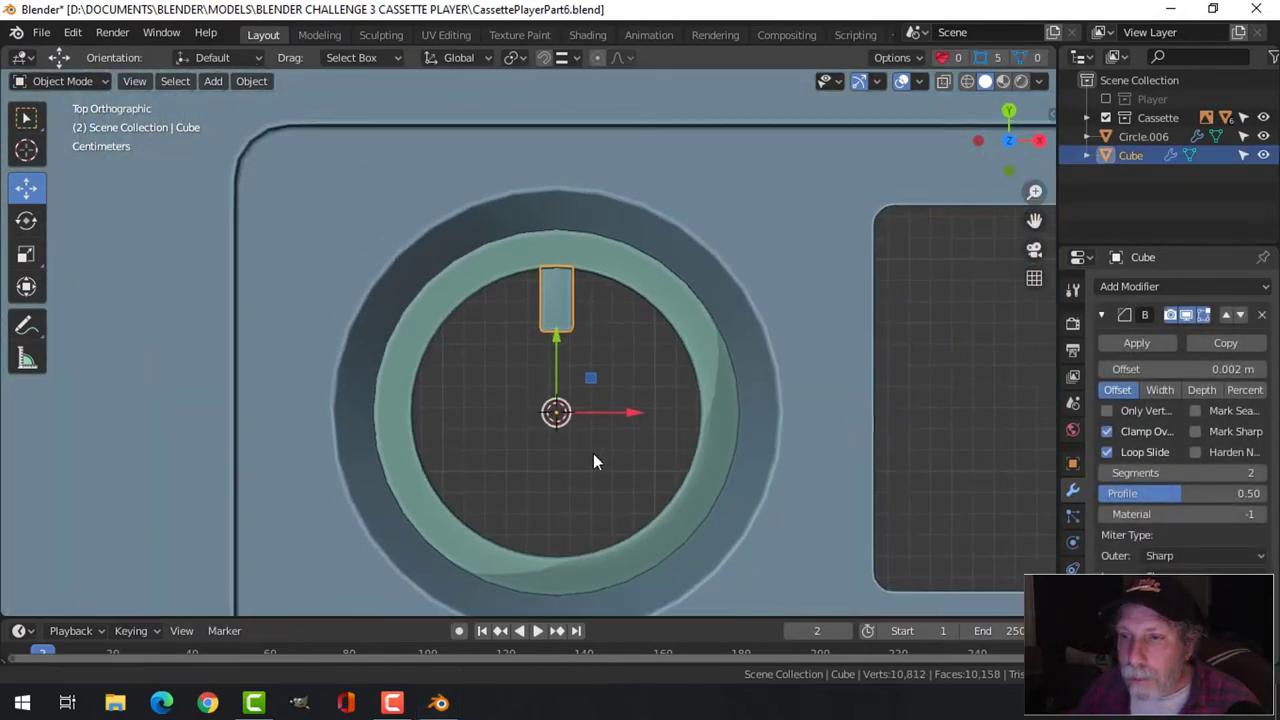
{"action": "key", "text": "shift+d"}
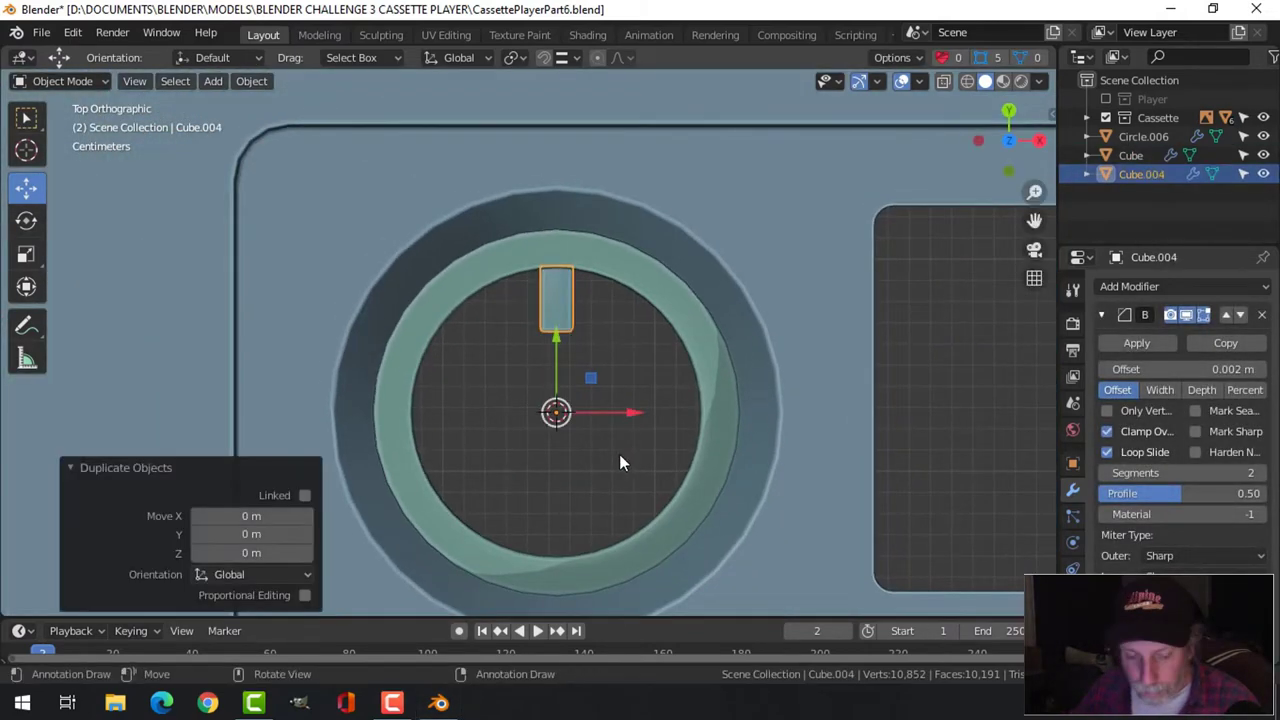
{"action": "type", "text": "rz60"}
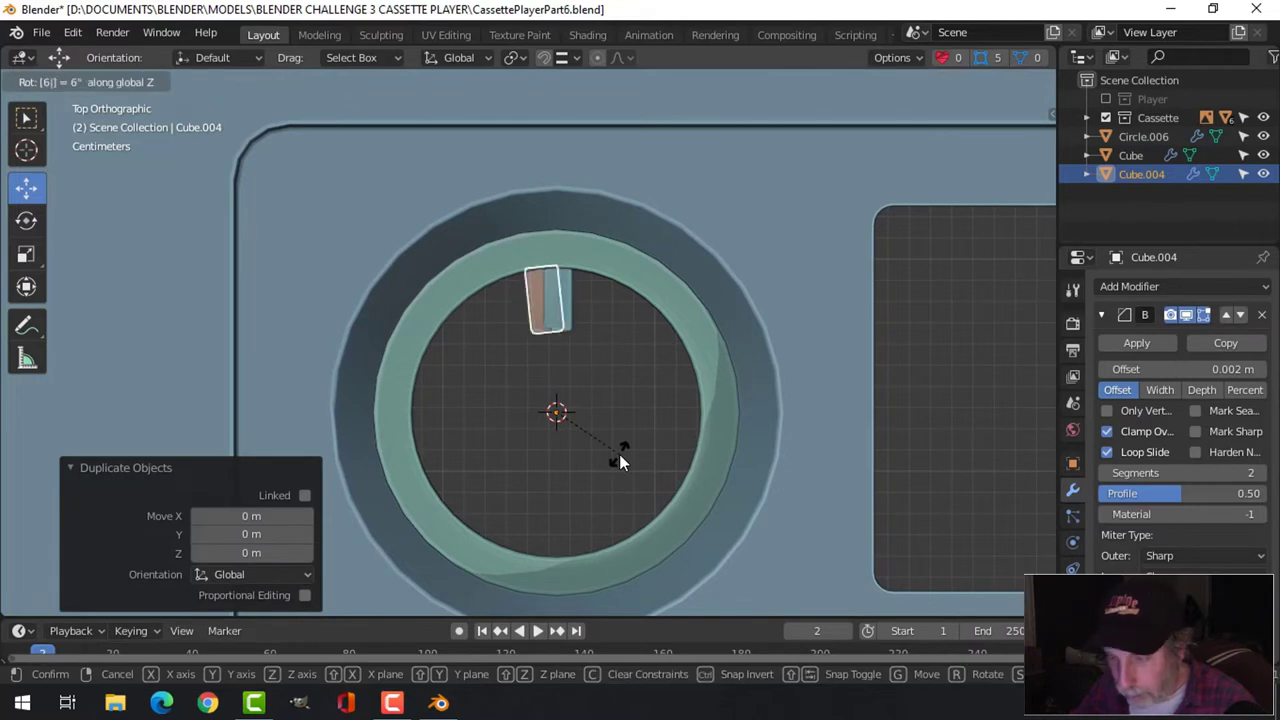
{"action": "key", "text": "Return"}
{"action": "key", "text": "shift+d"}
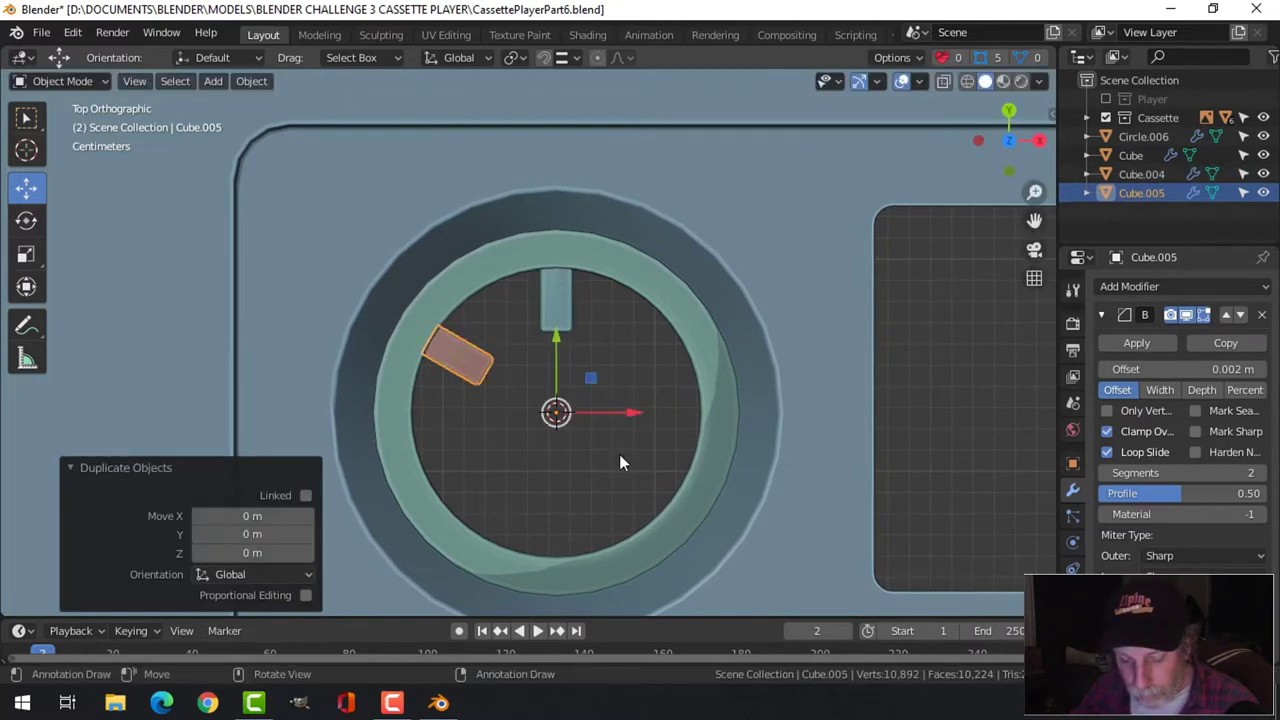
Step: Make three more 60°-rotated copies to complete six evenly spaced bars
{"action": "type", "text": "rz"}
{"action": "type", "text": "60"}
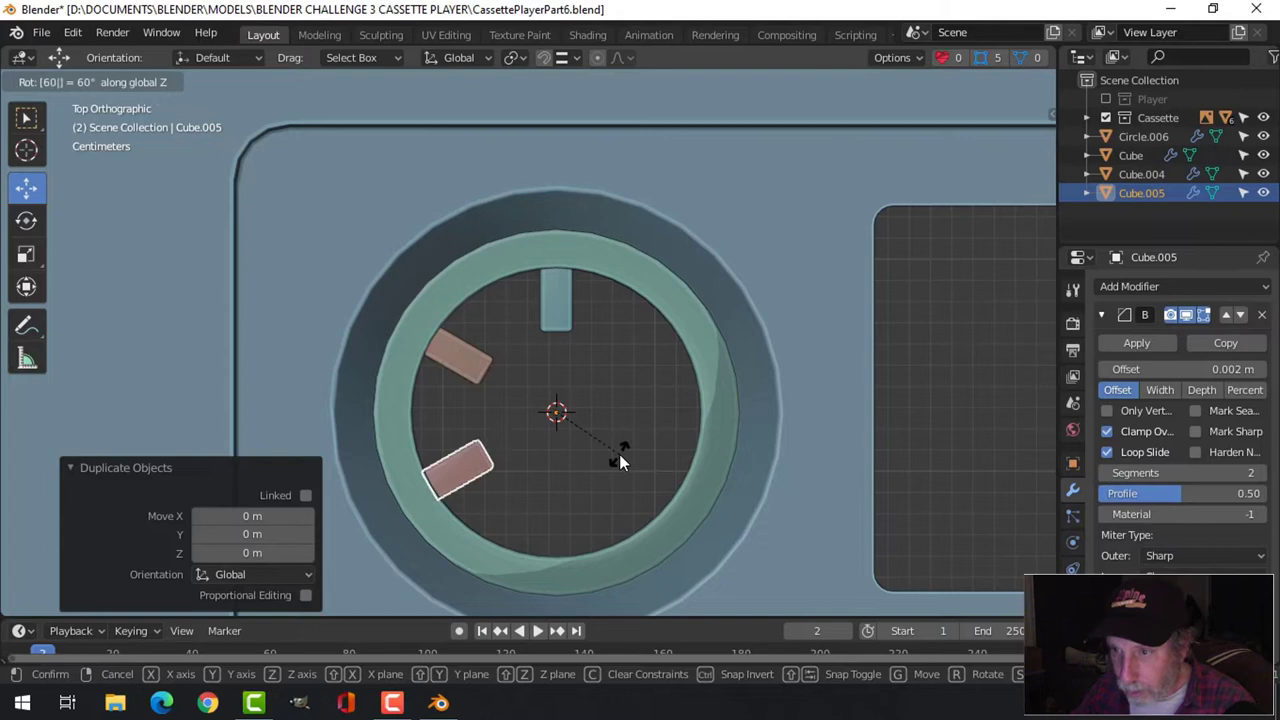
{"action": "key", "text": "Return"}
{"action": "key", "text": "shift+d"}
{"action": "type", "text": "rz"}
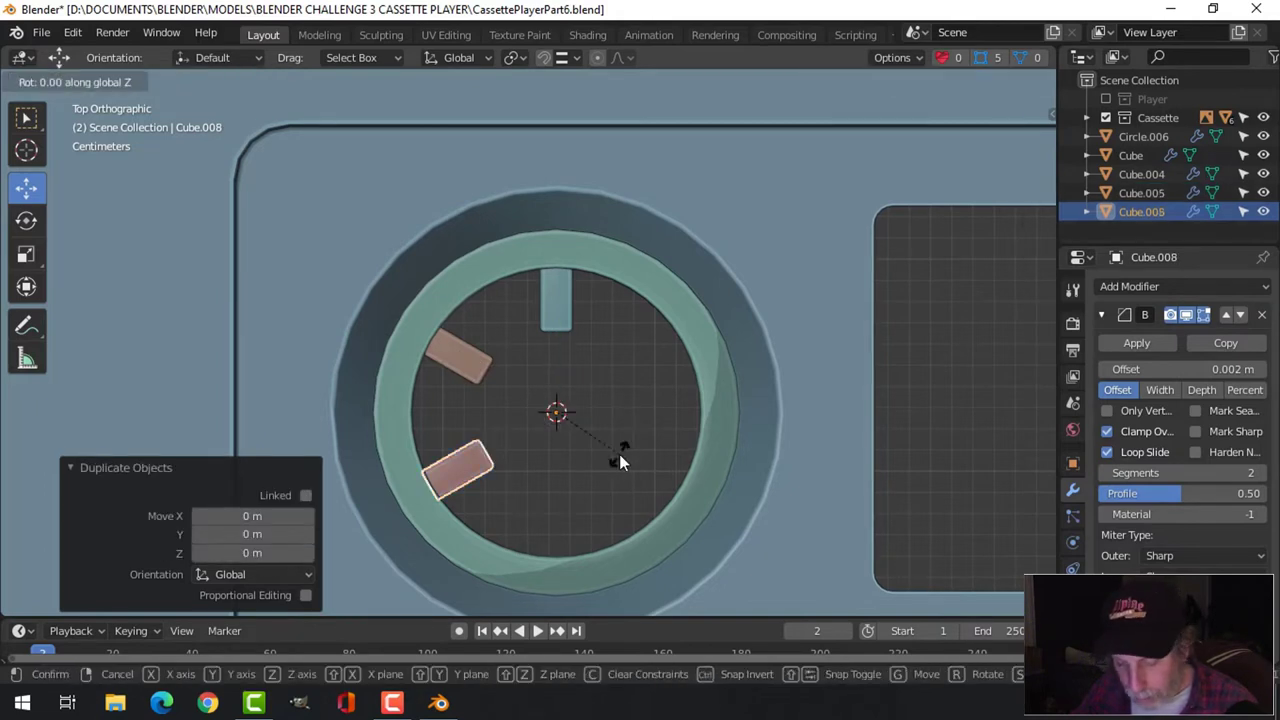
{"action": "type", "text": "60"}
{"action": "key", "text": "Return"}
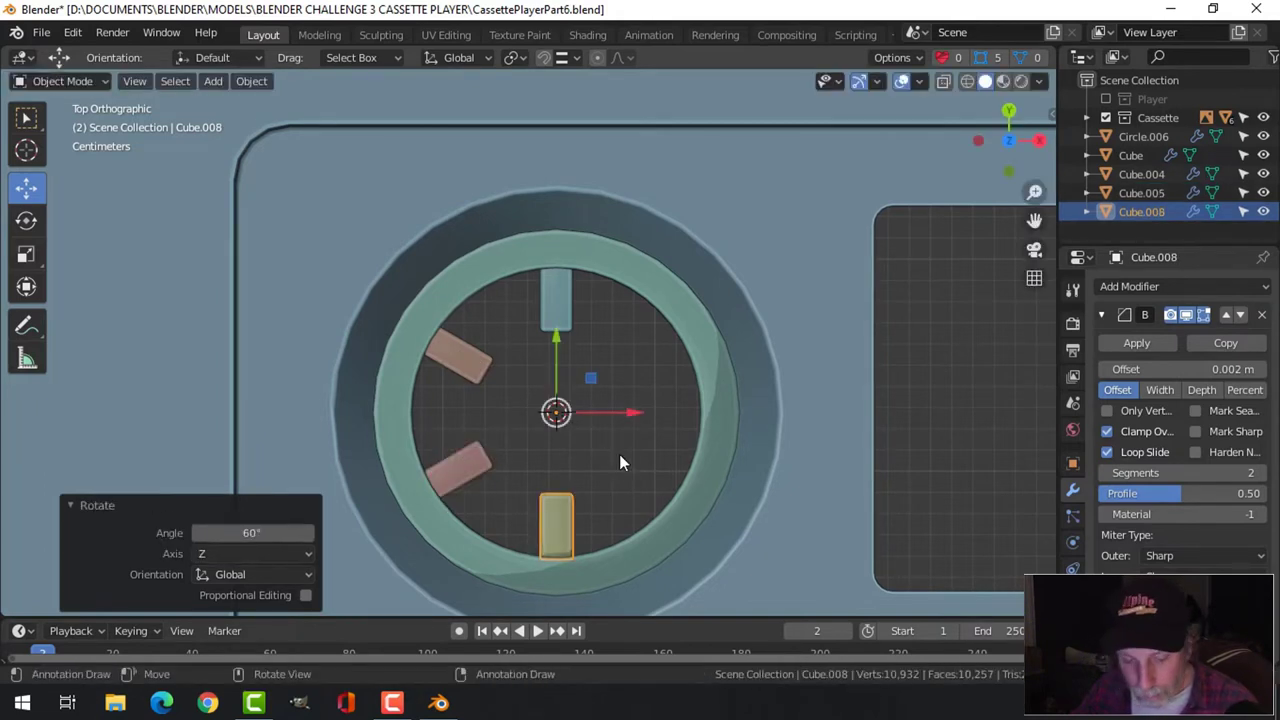
{"action": "key", "text": "shift+d"}
{"action": "type", "text": "rz60"}
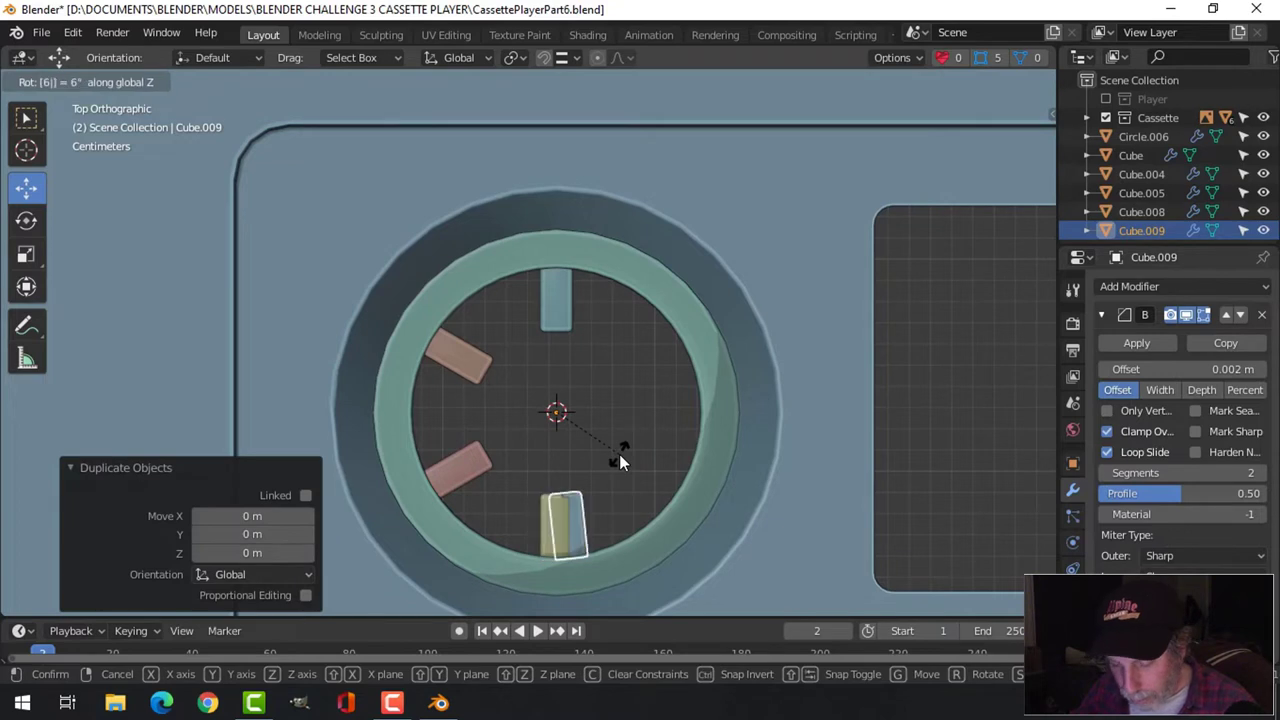
{"action": "key", "text": "Return"}
{"action": "key", "text": "shift+d"}
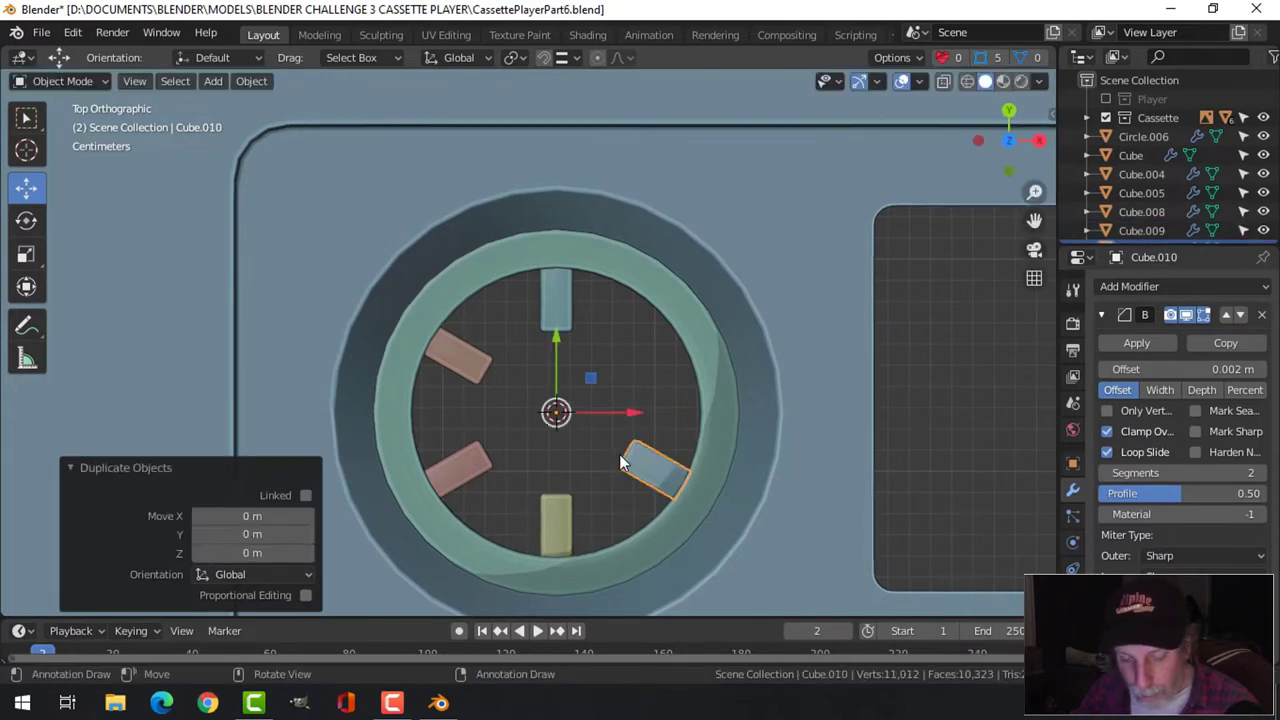
{"action": "type", "text": "rz60"}
{"action": "key", "text": "Return"}
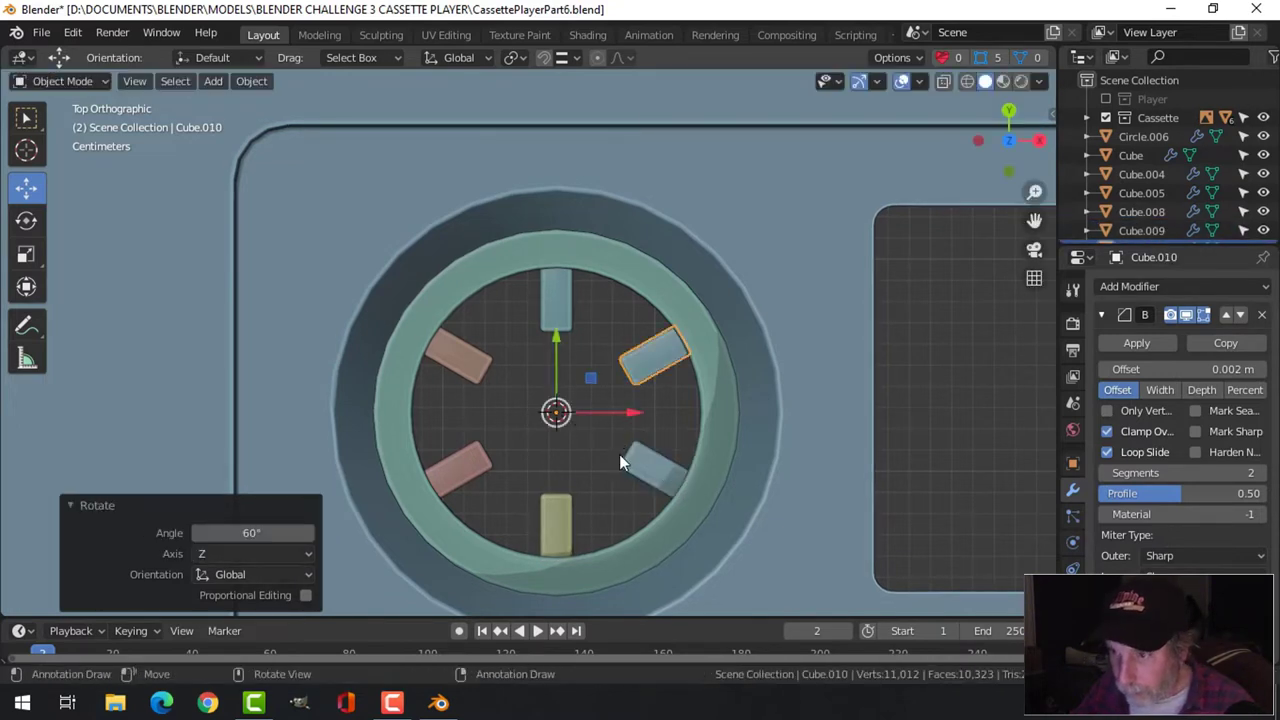
Step: Select all six spoke bars and join them with Ctrl+J into Cube.004
{"action": "scroll", "coordinate": [723, 422], "scroll_direction": "down", "scroll_amount": 3}
{"action": "scroll", "coordinate": [663, 434], "scroll_direction": "down", "scroll_amount": 4}
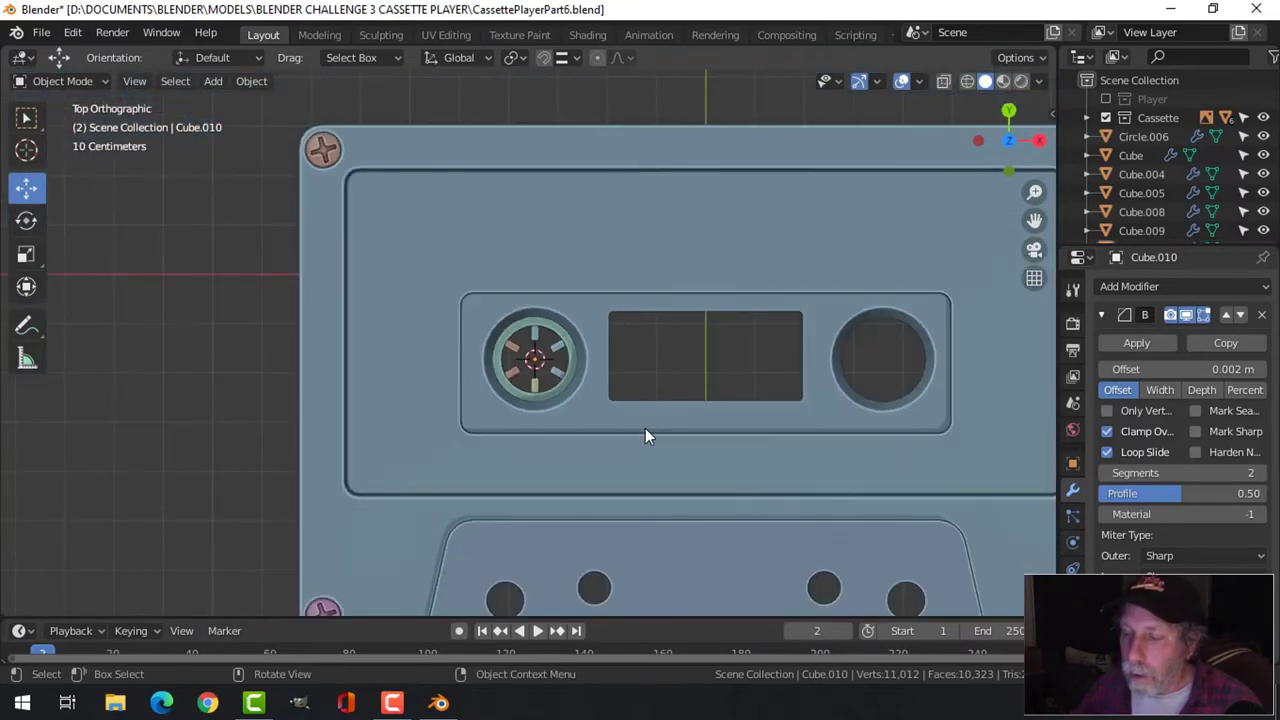
{"action": "scroll", "coordinate": [645, 428], "scroll_direction": "up", "scroll_amount": 6}
{"action": "left_click", "coordinate": [551, 311]}
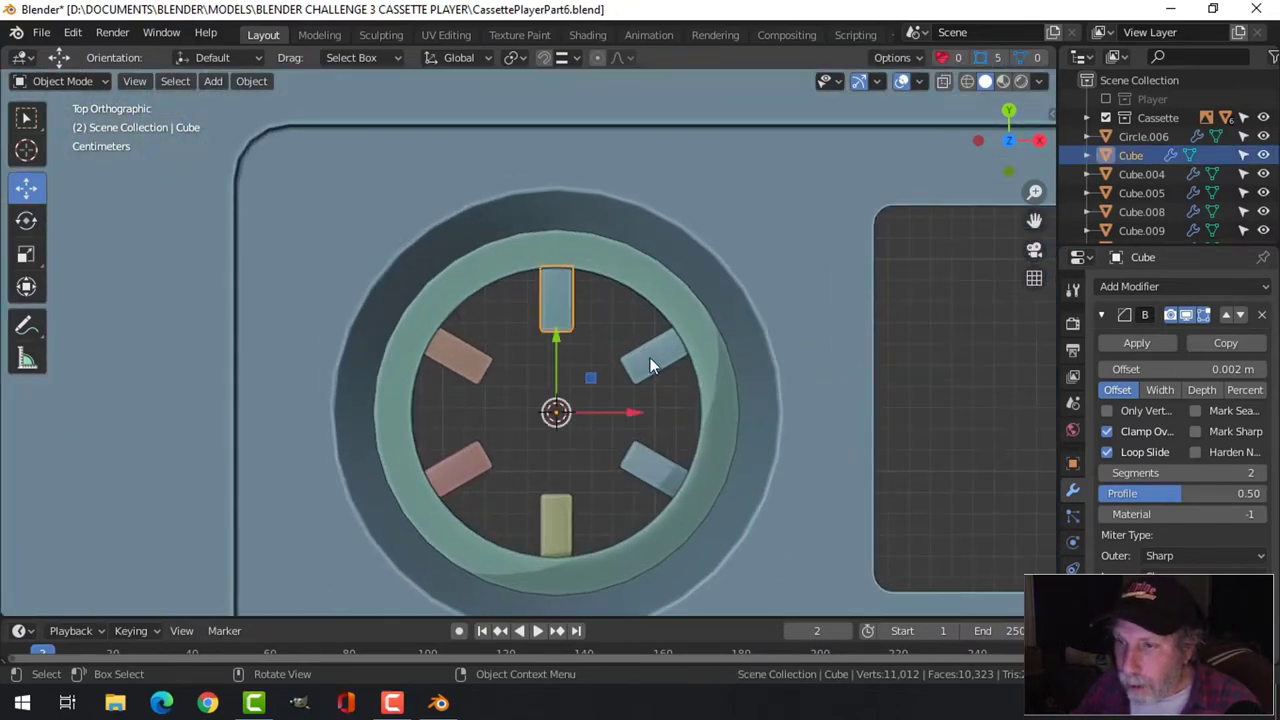
{"action": "left_click", "coordinate": [650, 360], "text": "shift"}
{"action": "left_click", "coordinate": [652, 454], "text": "shift"}
{"action": "left_click", "coordinate": [565, 508], "text": "shift"}
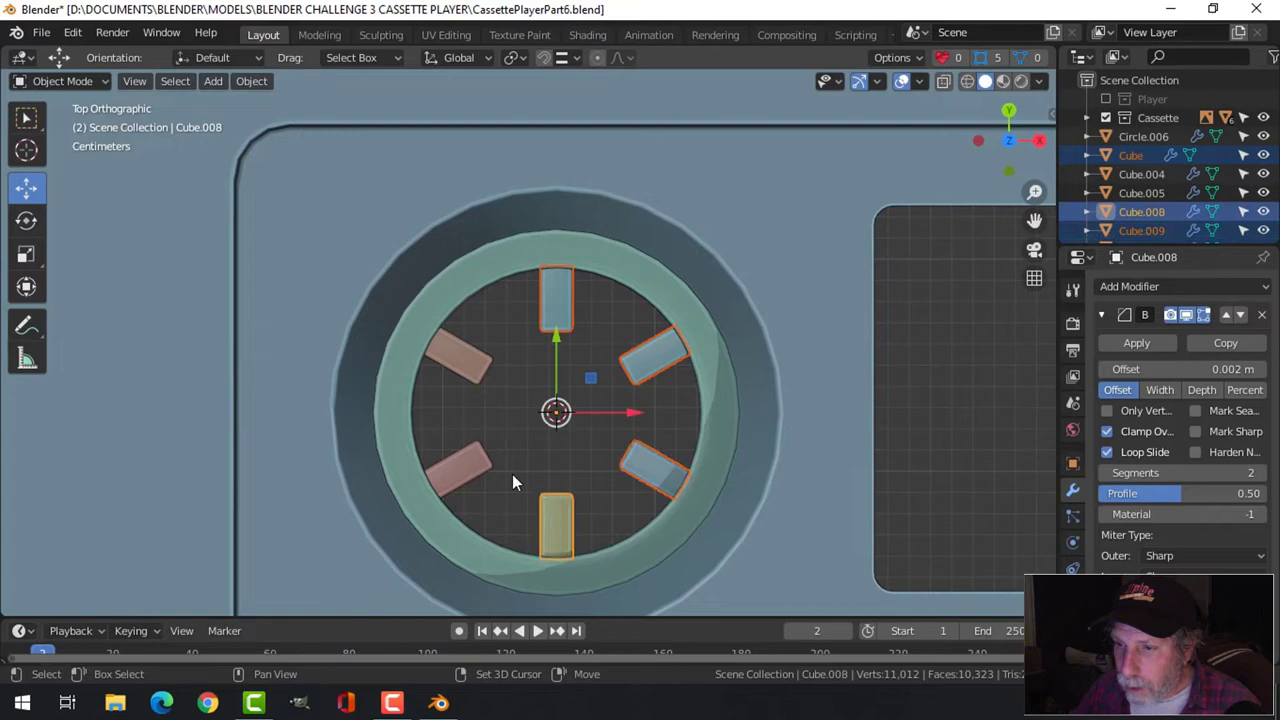
{"action": "left_click", "coordinate": [468, 463], "text": "shift"}
{"action": "left_click", "coordinate": [470, 380], "text": "shift"}
{"action": "key", "text": "ctrl+j"}
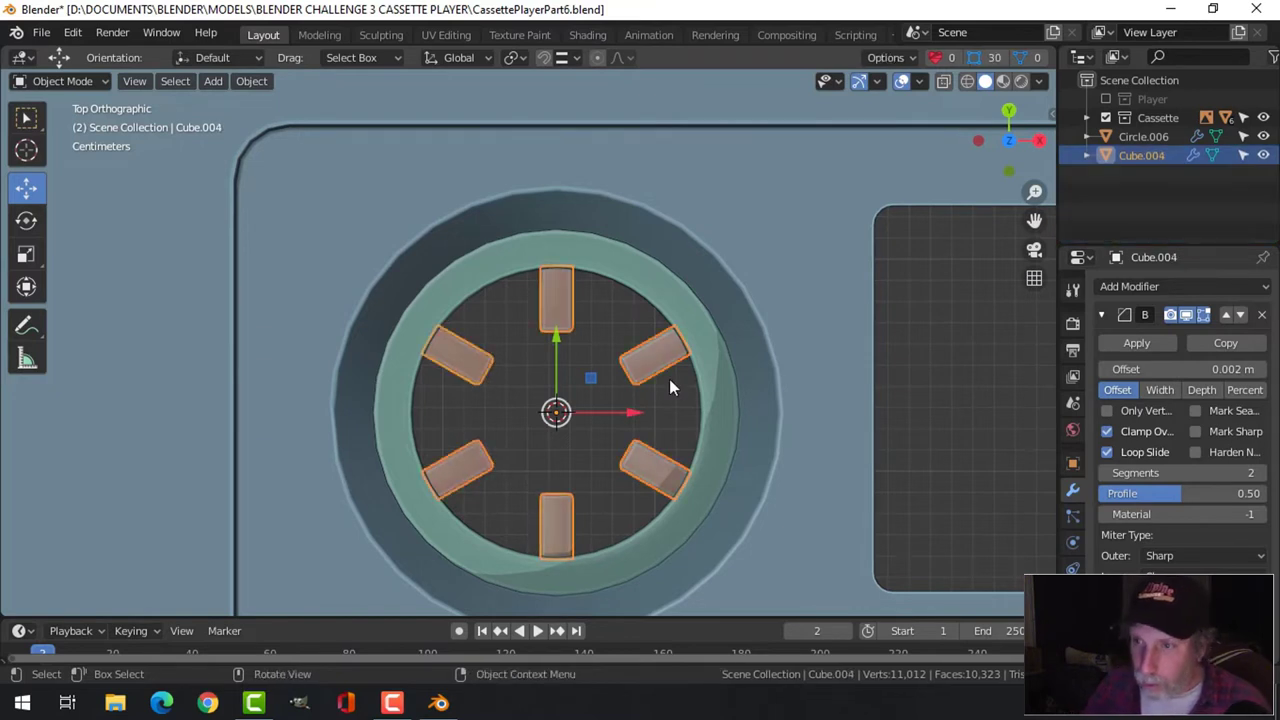
{"action": "left_click", "coordinate": [669, 381]}
{"action": "scroll", "coordinate": [667, 390], "scroll_direction": "down", "scroll_amount": 3}
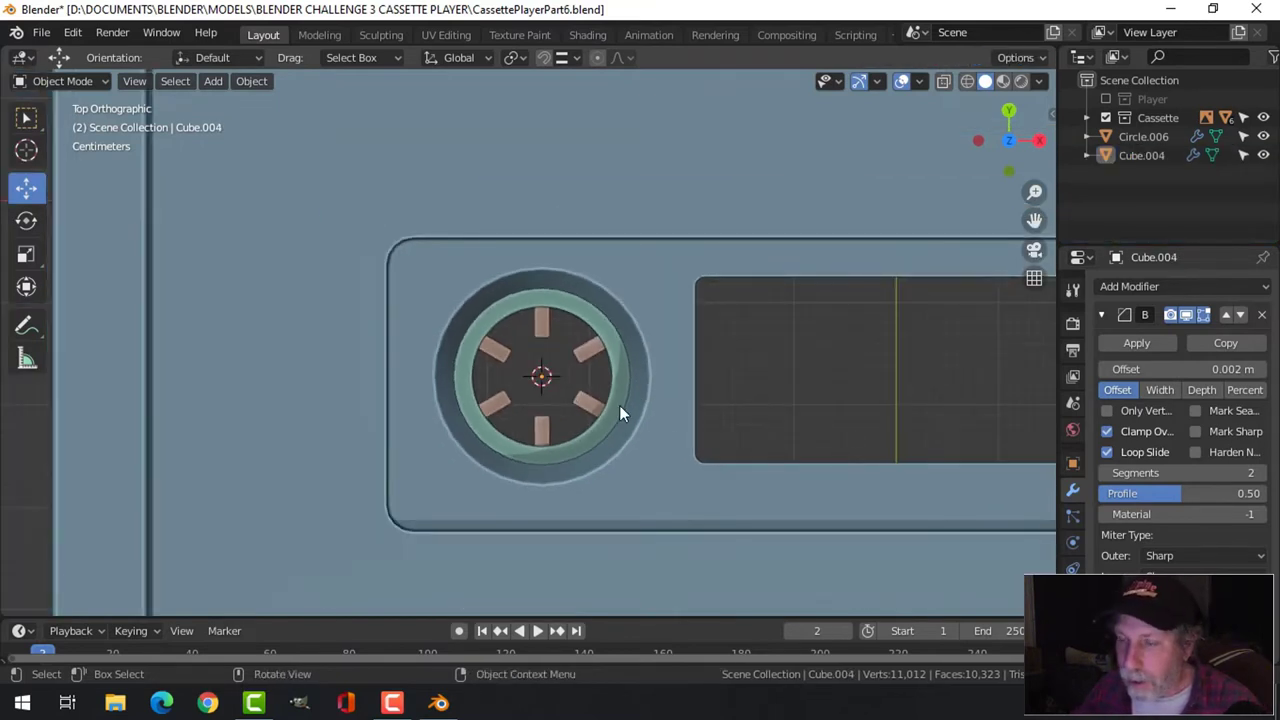
{"action": "scroll", "coordinate": [617, 390], "scroll_direction": "up", "scroll_amount": 3}
Step: Duplicate the joined bars and ring along X into the right reel opening
{"action": "left_click", "coordinate": [650, 366]}
{"action": "left_click", "coordinate": [660, 295], "text": "shift"}
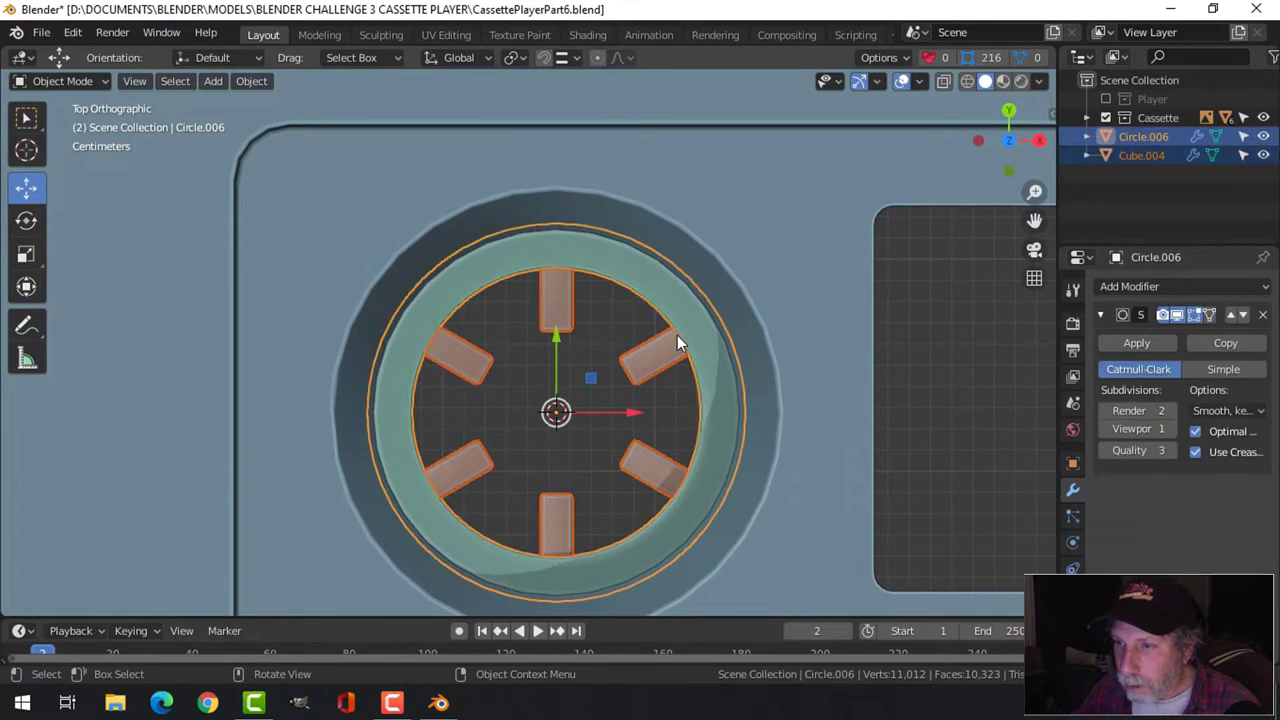
{"action": "scroll", "coordinate": [690, 350], "scroll_direction": "down", "scroll_amount": 3}
{"action": "scroll", "coordinate": [705, 368], "scroll_direction": "down", "scroll_amount": 5}
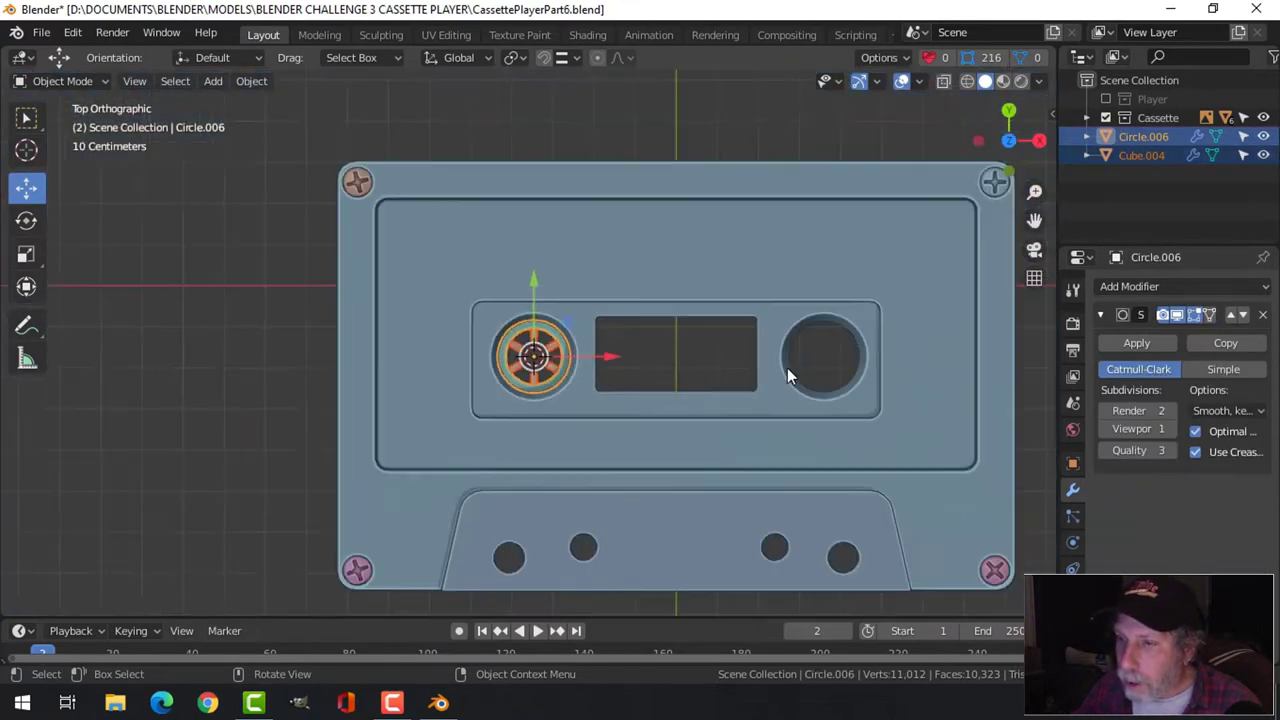
{"action": "scroll", "coordinate": [787, 368], "scroll_direction": "up", "scroll_amount": 1}
{"action": "scroll", "coordinate": [674, 362], "scroll_direction": "down", "scroll_amount": 1}
{"action": "key", "text": "shift+d"}
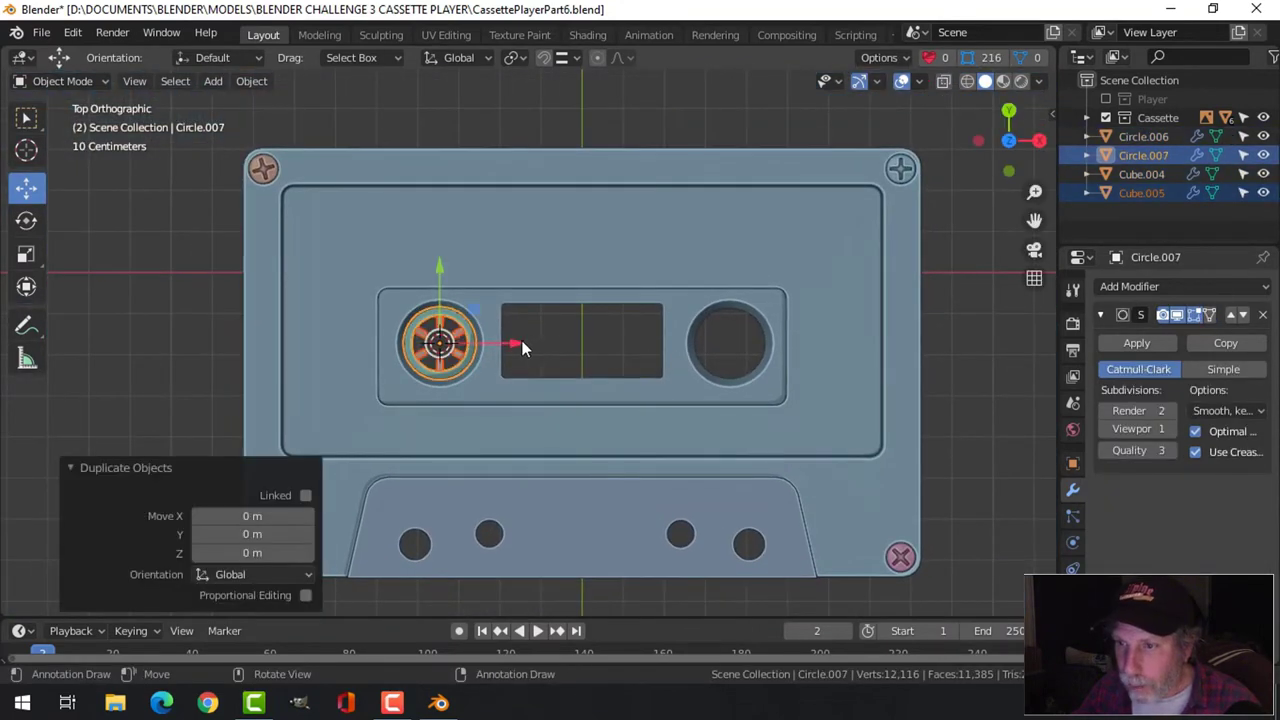
{"action": "key", "text": "x"}
{"action": "left_click", "coordinate": [844, 348]}
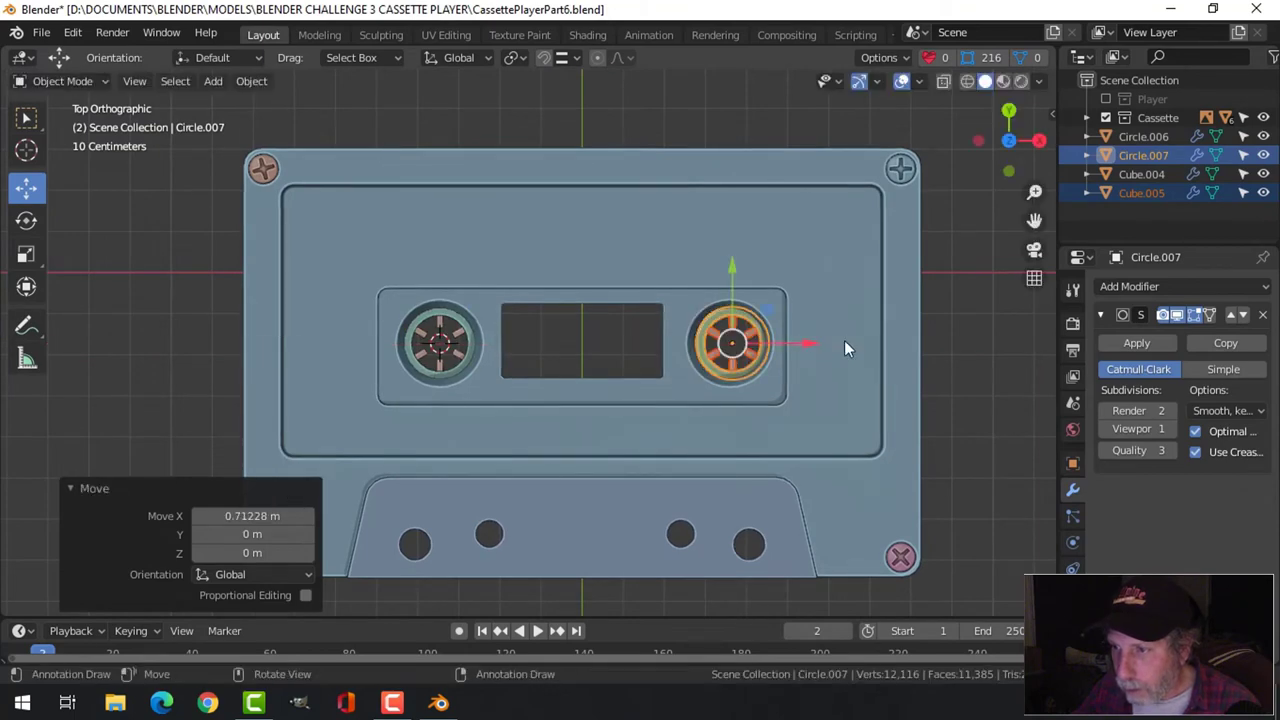
{"action": "scroll", "coordinate": [845, 339], "scroll_direction": "up", "scroll_amount": 6}
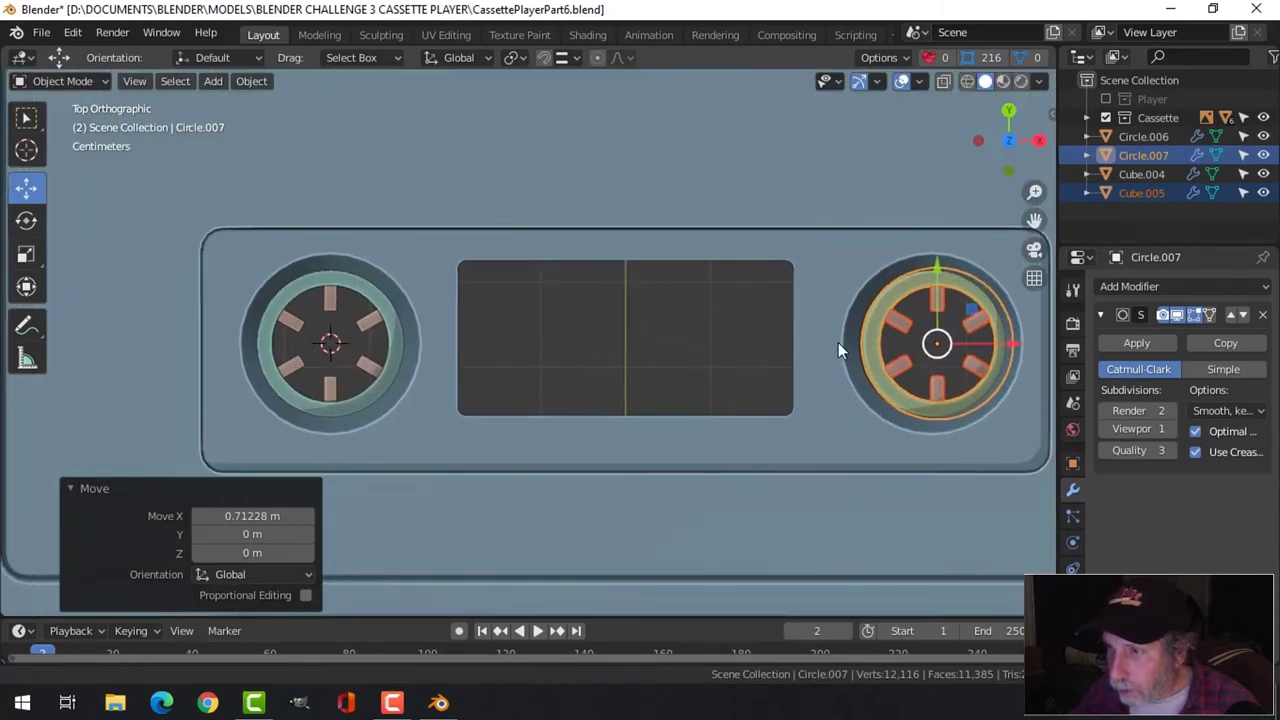
Step: Nudge the copied reel along X into place, about 0.71228 m across, and view the cassette at an angle
{"action": "key", "text": "g"}
{"action": "key", "text": "x"}
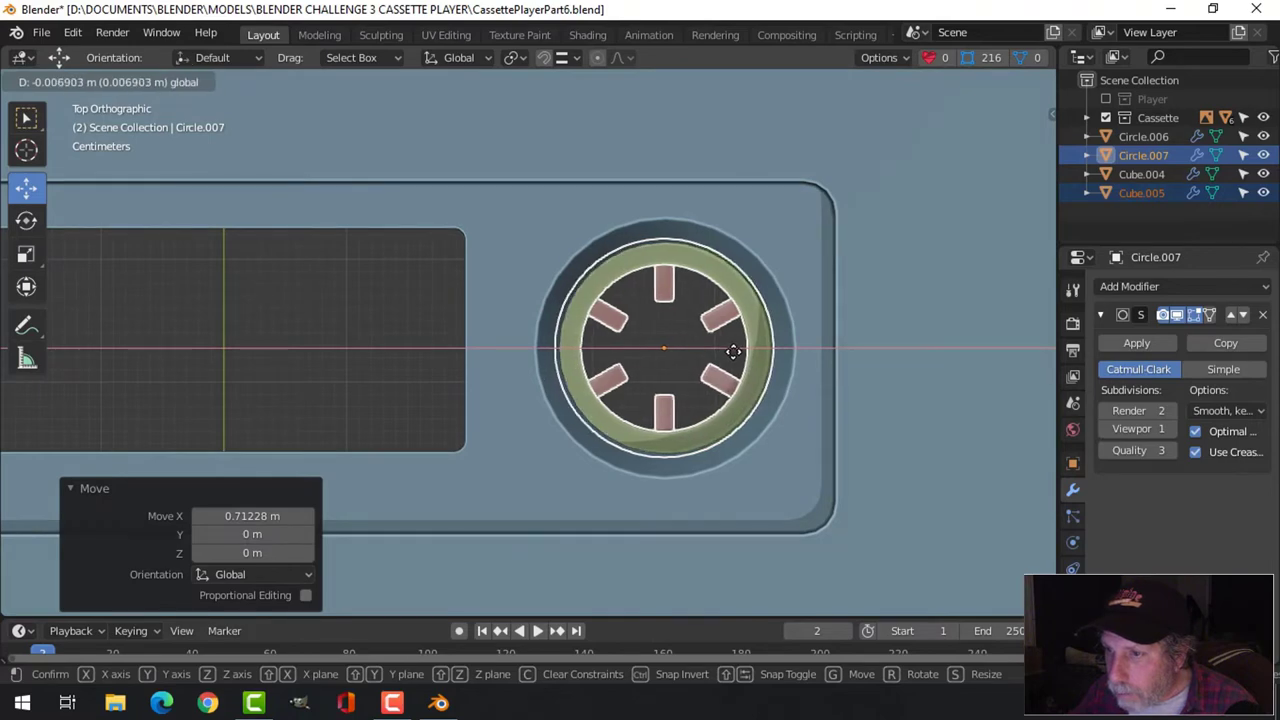
{"action": "left_click", "coordinate": [735, 352]}
{"action": "scroll", "coordinate": [741, 367], "scroll_direction": "down", "scroll_amount": 6}
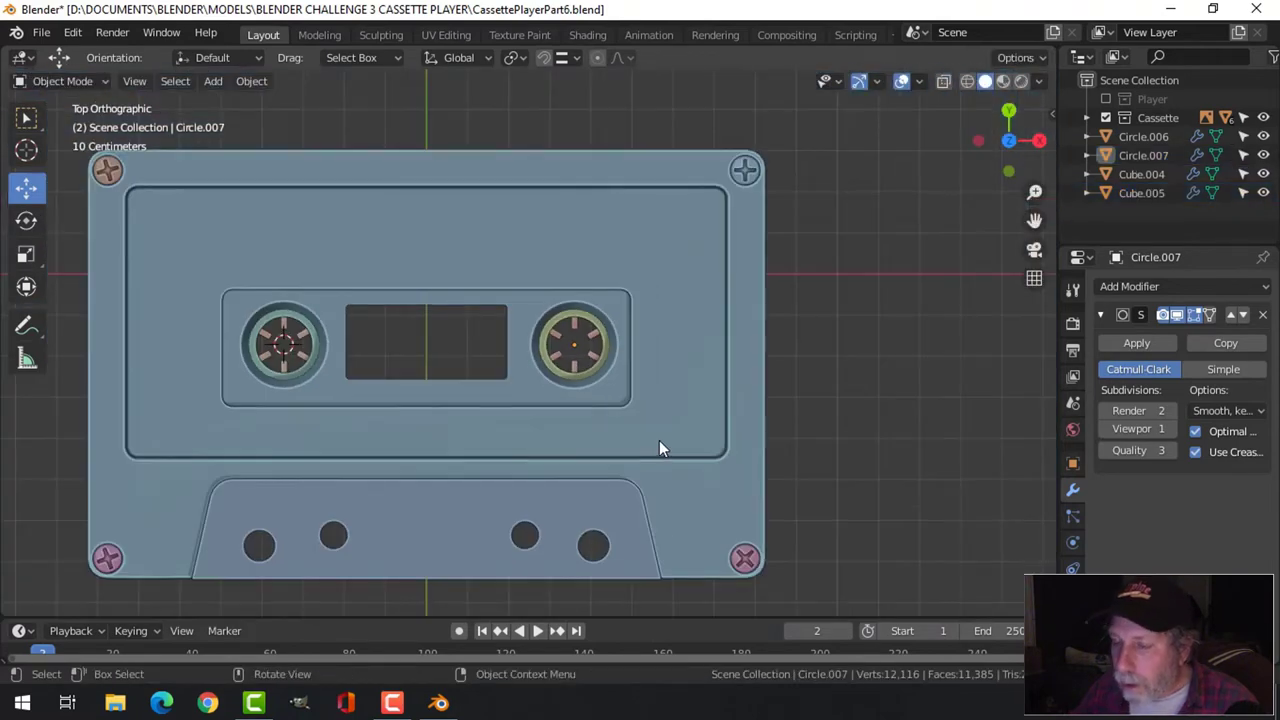
{"action": "scroll", "coordinate": [659, 440], "scroll_direction": "down", "scroll_amount": 4}
{"action": "middle_click_drag", "start_coordinate": [637, 437], "coordinate": [627, 353]}
{"action": "scroll", "coordinate": [682, 345], "scroll_direction": "up", "scroll_amount": 5}
Step: Rotate Cube.005 -29.9° around Z and save CassettePlayerPart6.blend
{"action": "scroll", "coordinate": [682, 345], "scroll_direction": "up", "scroll_amount": 4}
{"action": "left_click", "coordinate": [638, 296]}
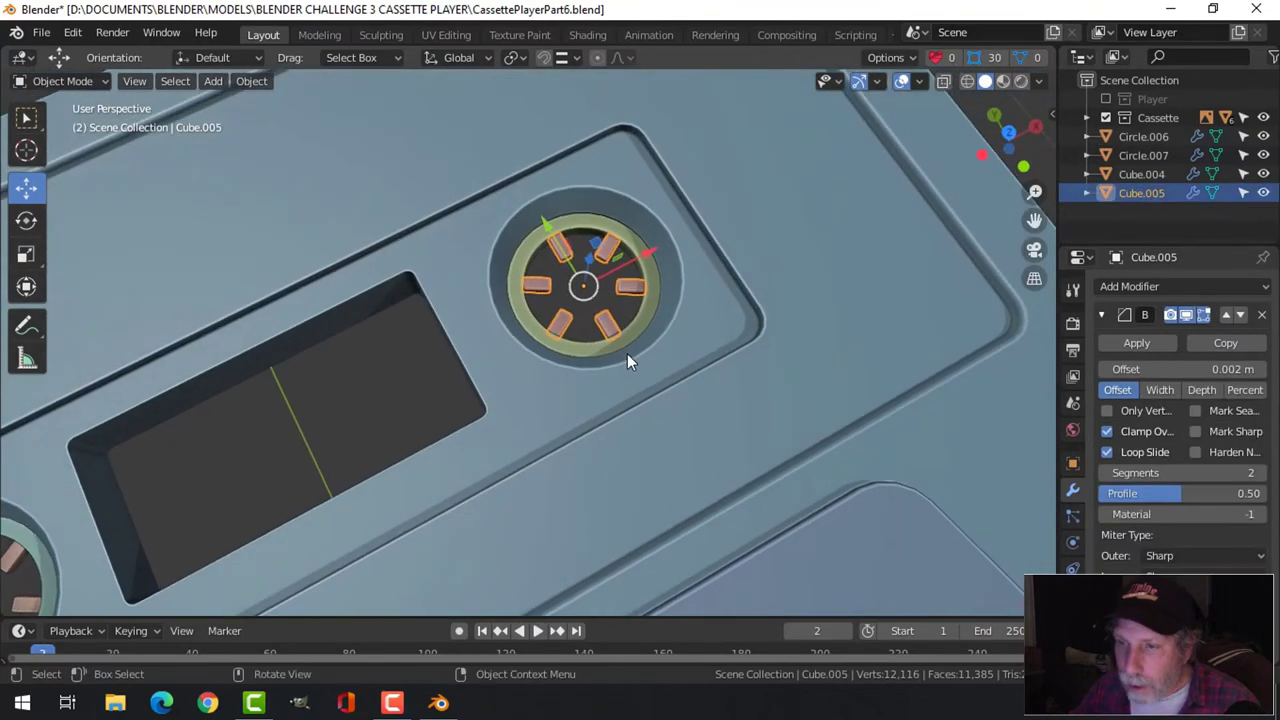
{"action": "key", "text": "r"}
{"action": "key", "text": "z"}
{"action": "left_click", "coordinate": [642, 365]}
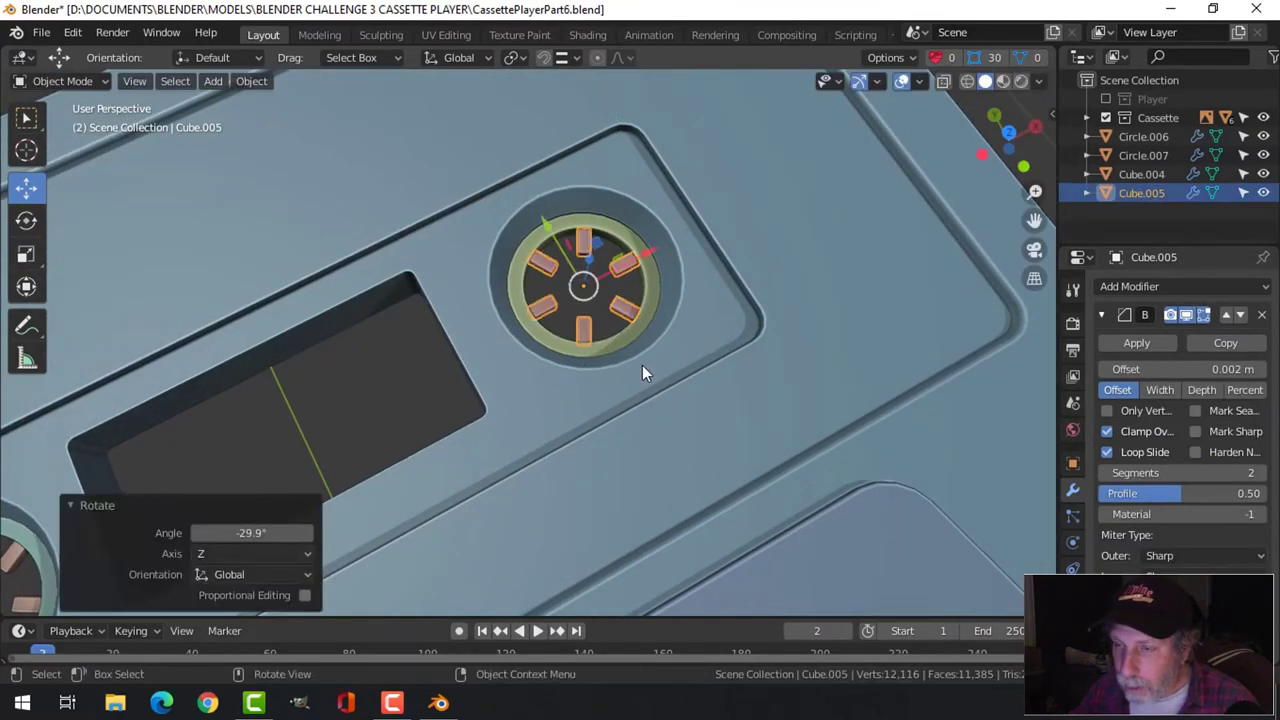
{"action": "scroll", "coordinate": [680, 365], "scroll_direction": "down", "scroll_amount": 6}
{"action": "middle_click_drag", "start_coordinate": [703, 366], "coordinate": [661, 424]}
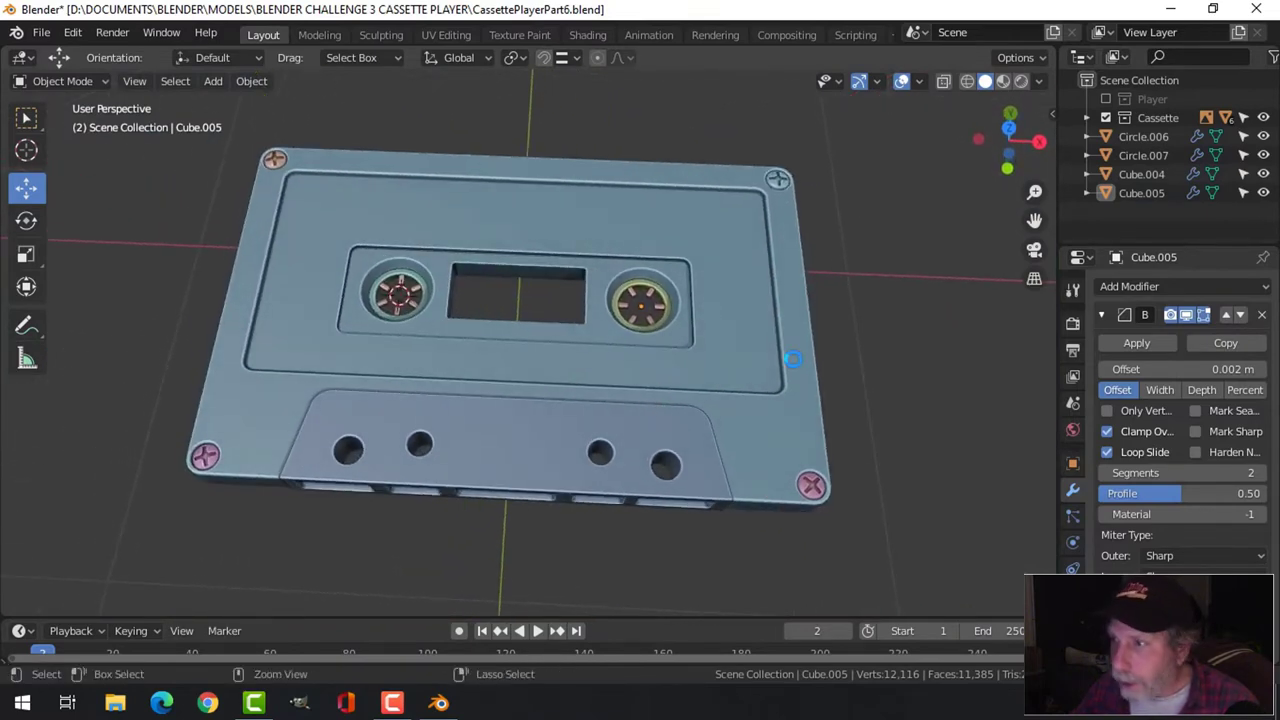
{"action": "key", "text": "ctrl+s"}
Step: Move Circle.006, Circle.007, Cube.004 and Cube.005 into the Cassette collection
{"action": "left_click", "coordinate": [1131, 137]}
{"action": "left_click", "coordinate": [1137, 192], "text": "shift"}
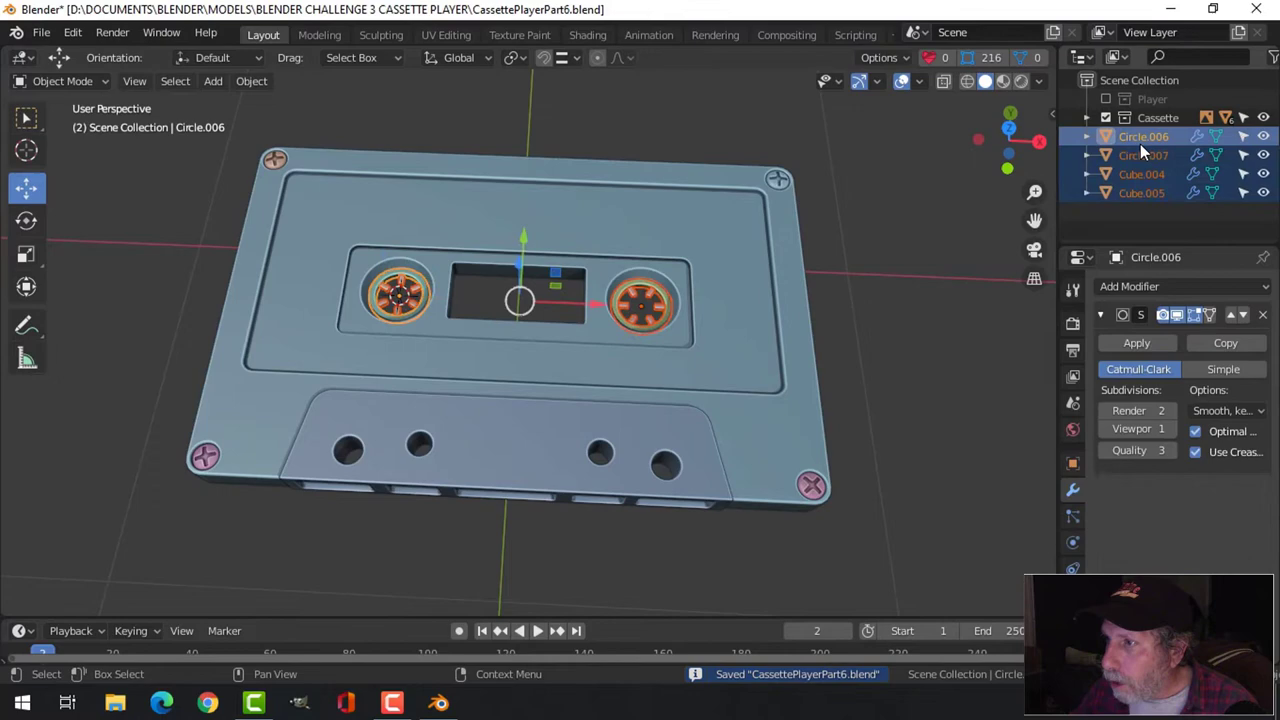
{"action": "left_click_drag", "start_coordinate": [1140, 144], "coordinate": [1153, 123]}
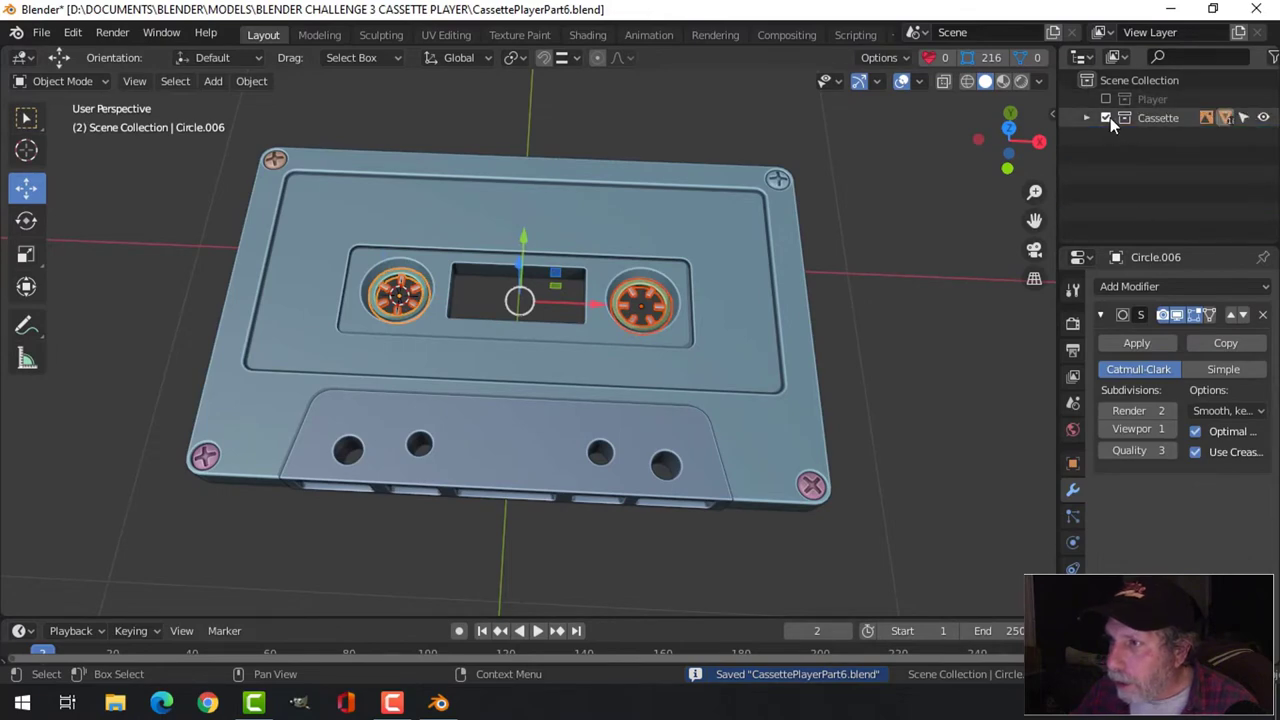
{"action": "left_click", "coordinate": [1106, 118]}
{"action": "left_click", "coordinate": [1106, 118]}
{"action": "scroll", "coordinate": [667, 307], "scroll_direction": "down", "scroll_amount": 3}
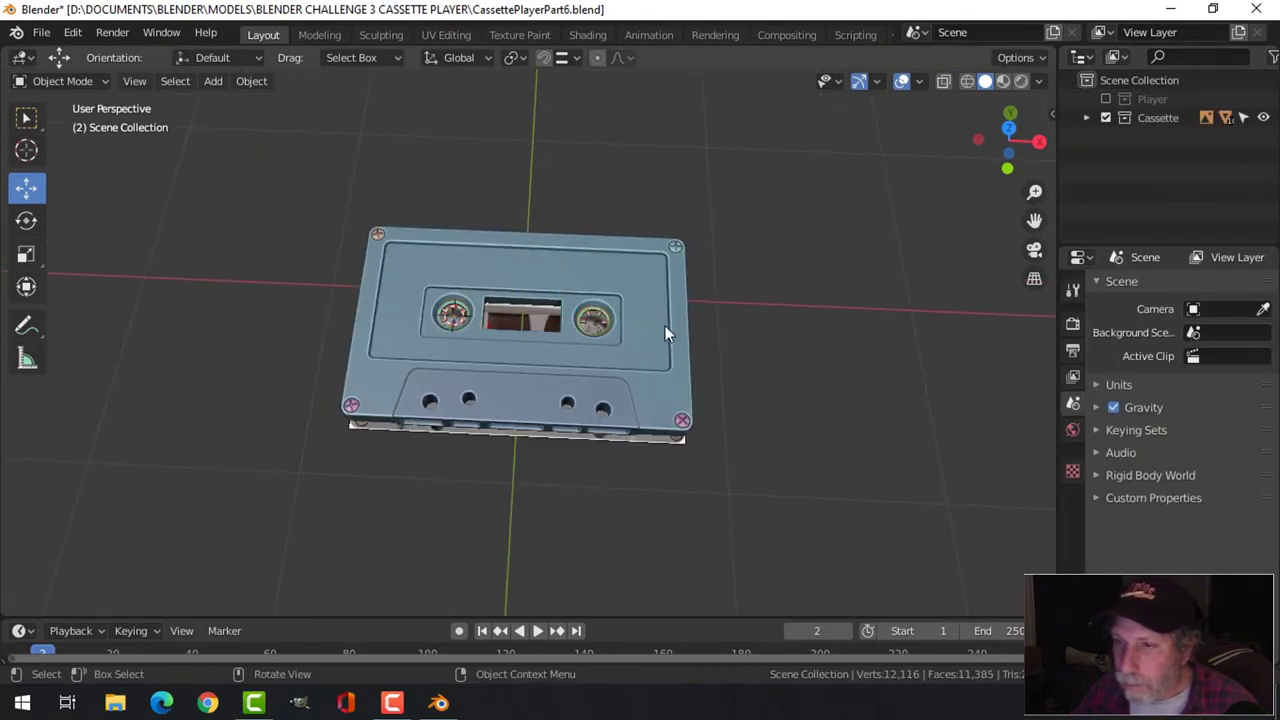
{"action": "scroll", "coordinate": [730, 305], "scroll_direction": "up", "scroll_amount": 2}
{"action": "middle_click_drag", "start_coordinate": [730, 305], "coordinate": [714, 349]}
{"action": "scroll", "coordinate": [680, 300], "scroll_direction": "up", "scroll_amount": 3}
{"action": "scroll", "coordinate": [755, 397], "scroll_direction": "up", "scroll_amount": 2, "text": "shift"}
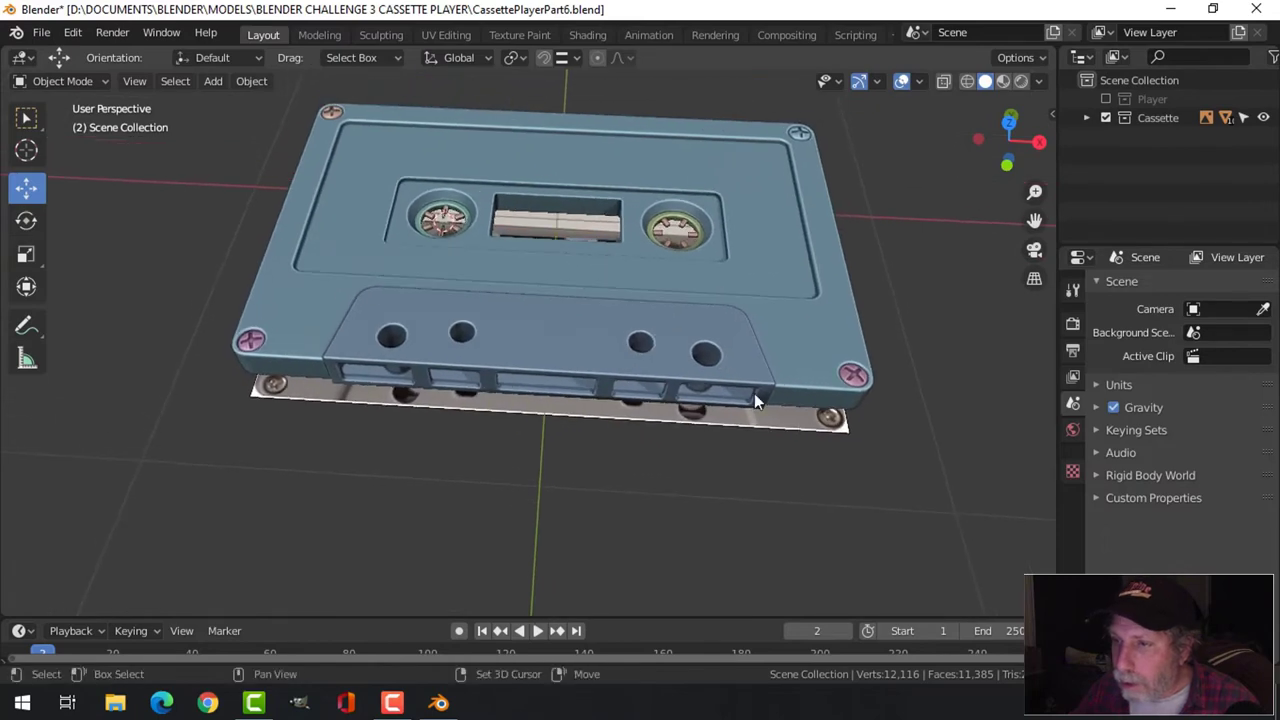
Step: Hide the Empty carrying the tape, leaving the cassette window empty
{"action": "left_click", "coordinate": [1087, 118]}
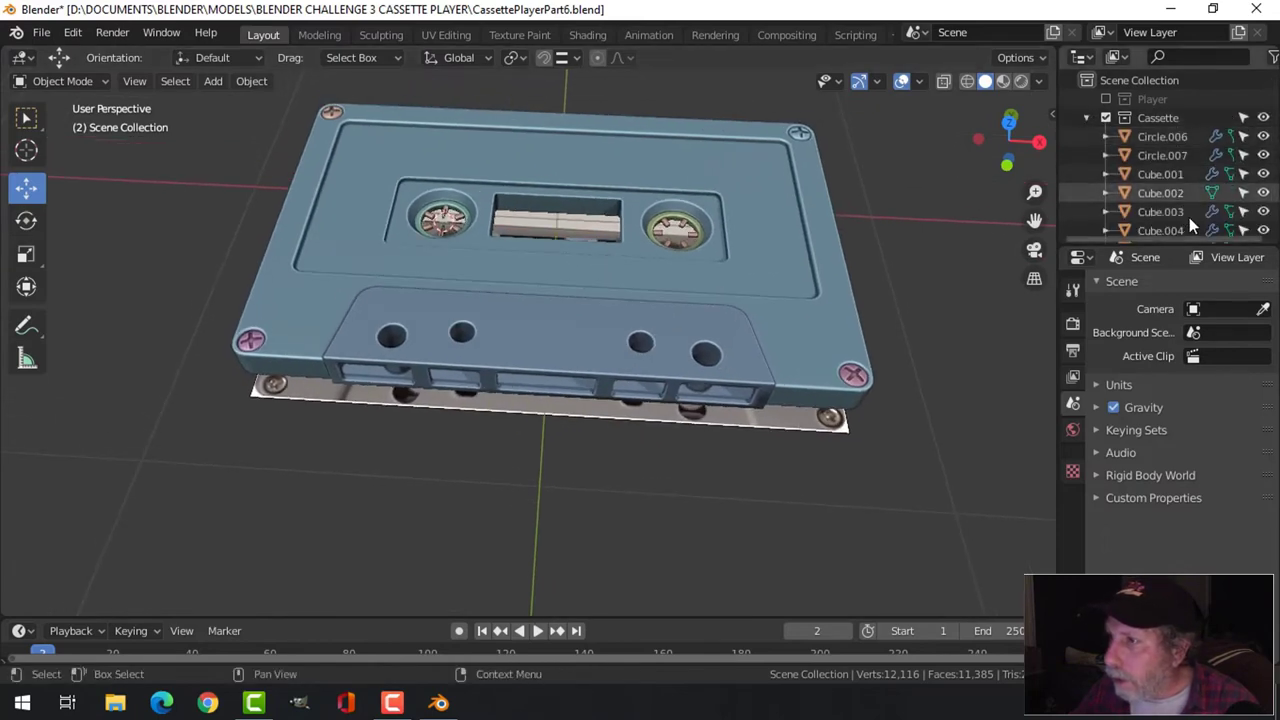
{"action": "scroll", "coordinate": [1189, 217], "scroll_direction": "down", "scroll_amount": 4}
{"action": "left_click", "coordinate": [1263, 207]}
{"action": "scroll", "coordinate": [876, 257], "scroll_direction": "up", "scroll_amount": 2}
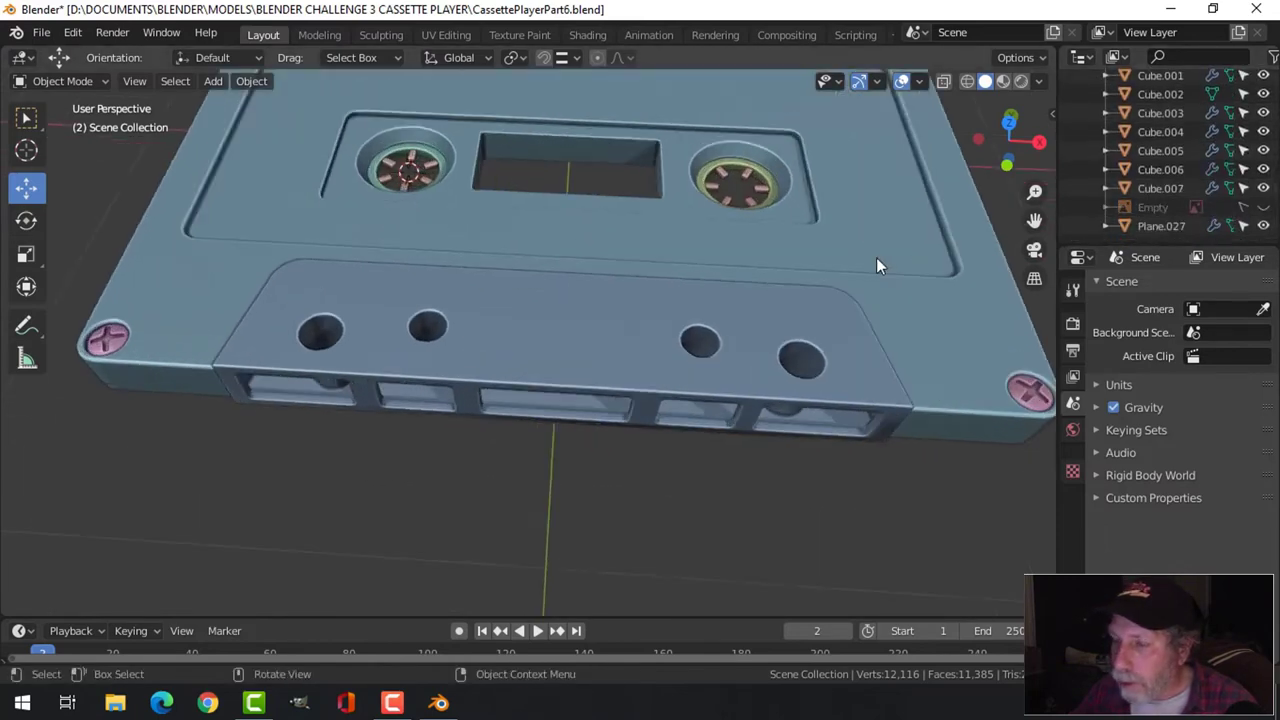
{"action": "middle_click_drag", "start_coordinate": [876, 257], "coordinate": [816, 324]}
{"action": "scroll", "coordinate": [816, 324], "scroll_direction": "down", "scroll_amount": 2}
{"action": "key", "text": "KP_7"}
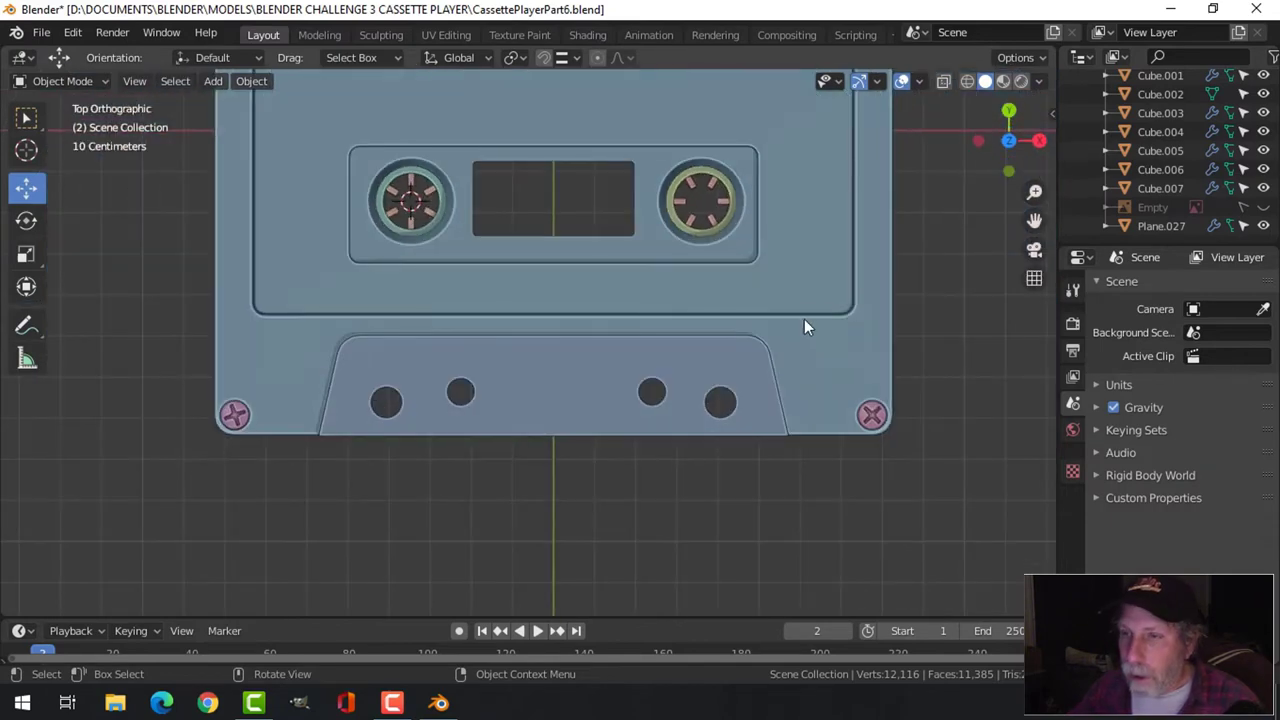
{"action": "scroll", "coordinate": [745, 330], "scroll_direction": "up", "scroll_amount": 3}
{"action": "scroll", "coordinate": [736, 333], "scroll_direction": "down", "scroll_amount": 3}
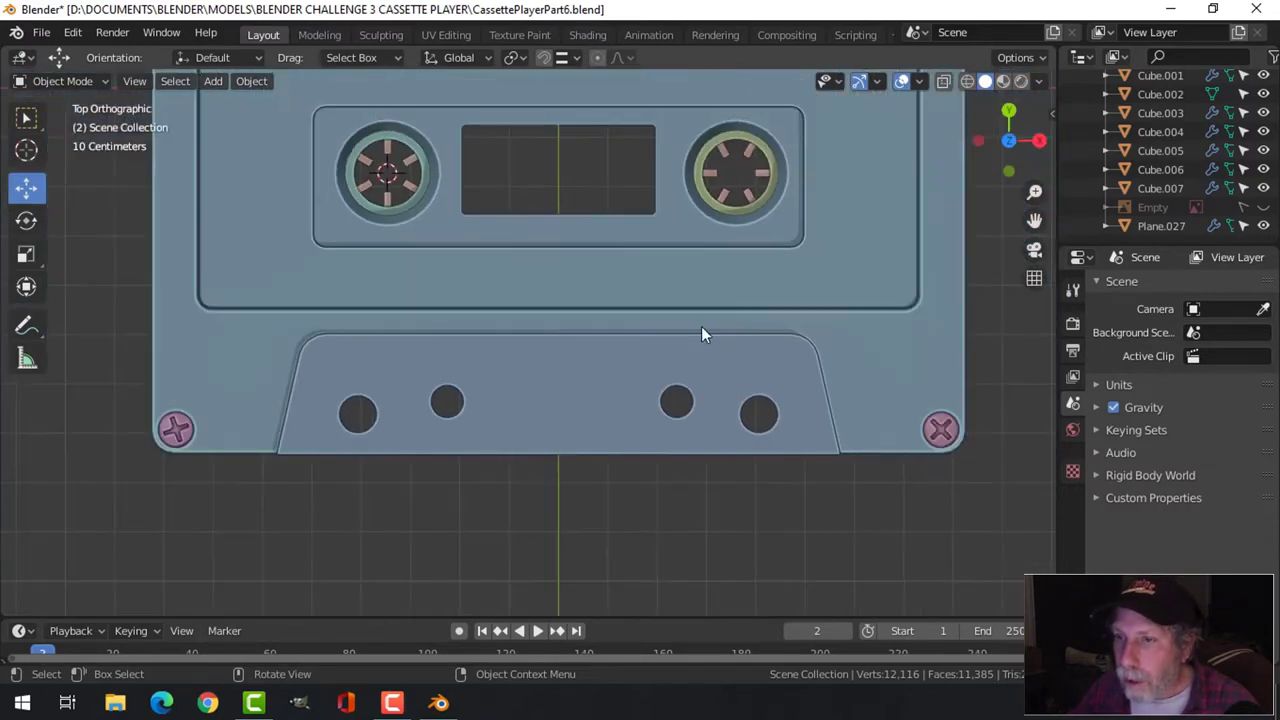
{"action": "middle_click_drag", "start_coordinate": [701, 326], "coordinate": [590, 285]}
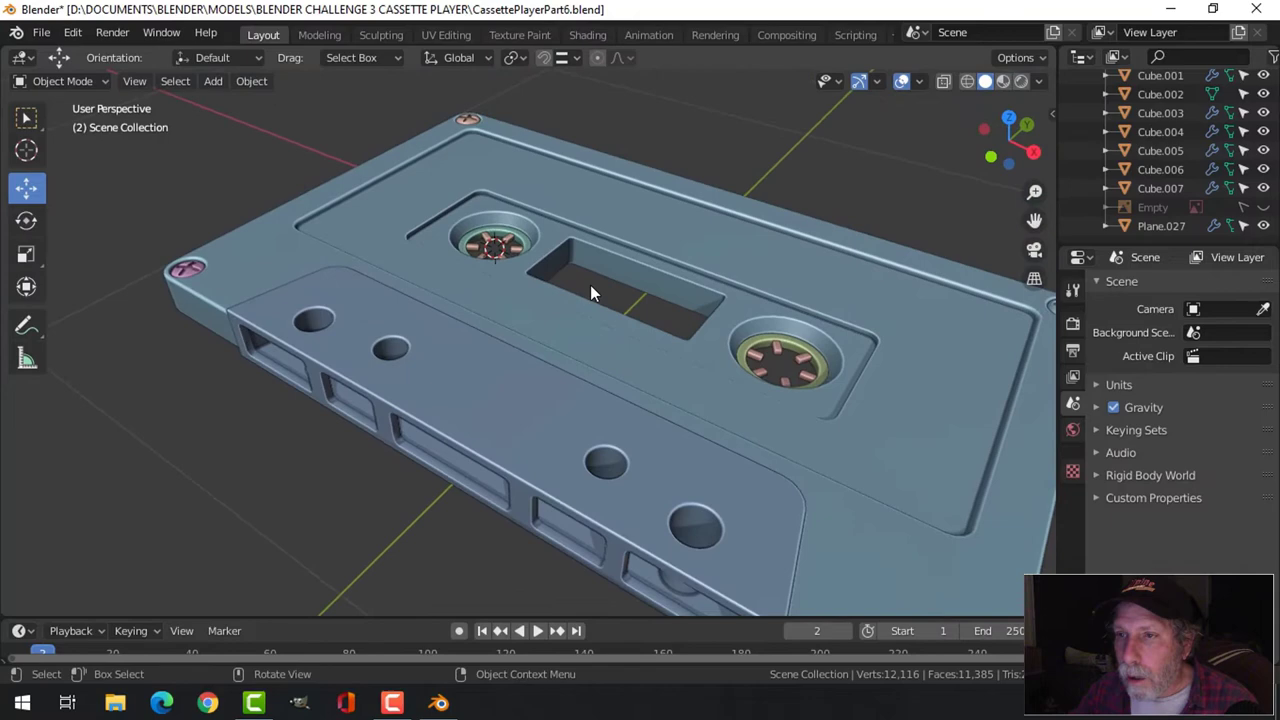
Step: Snap the 3D cursor to the selected tape-window wall faces of Plane.027
{"action": "scroll", "coordinate": [580, 257], "scroll_direction": "up", "scroll_amount": 1}
{"action": "left_click", "coordinate": [637, 262]}
{"action": "key", "text": "Tab"}
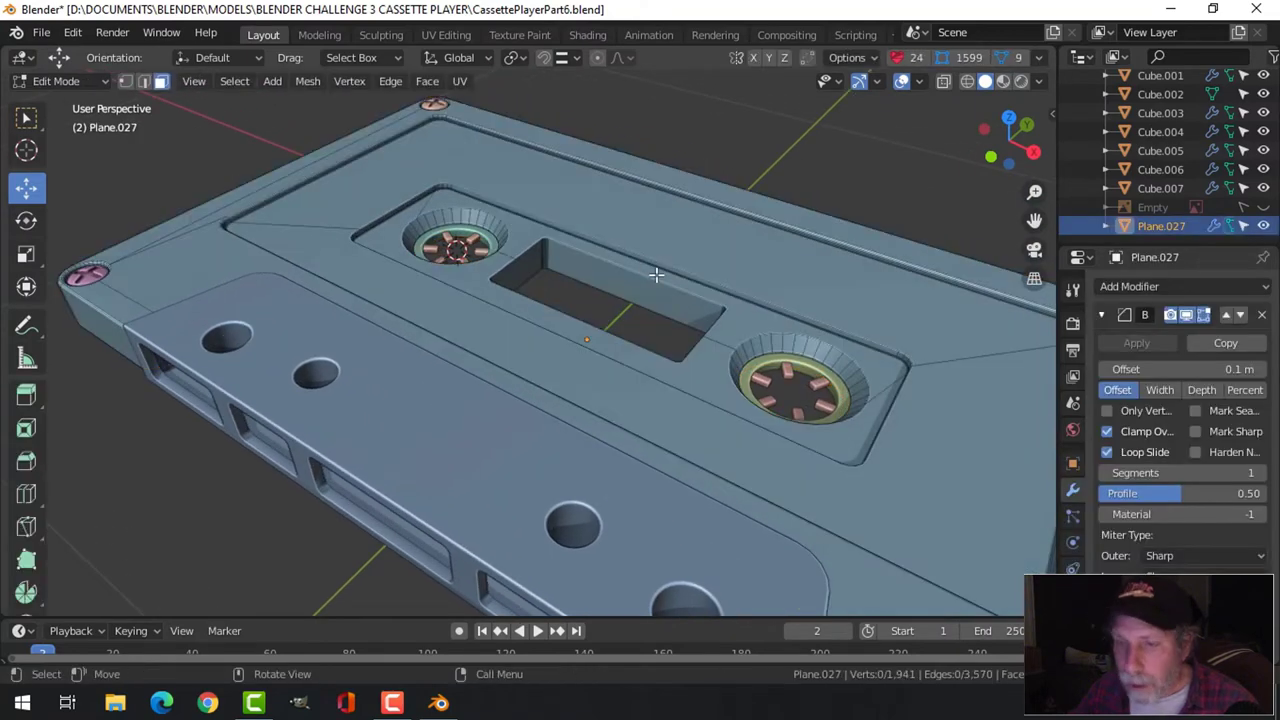
{"action": "left_click", "coordinate": [651, 277]}
{"action": "middle_click_drag", "start_coordinate": [705, 283], "coordinate": [571, 351]}
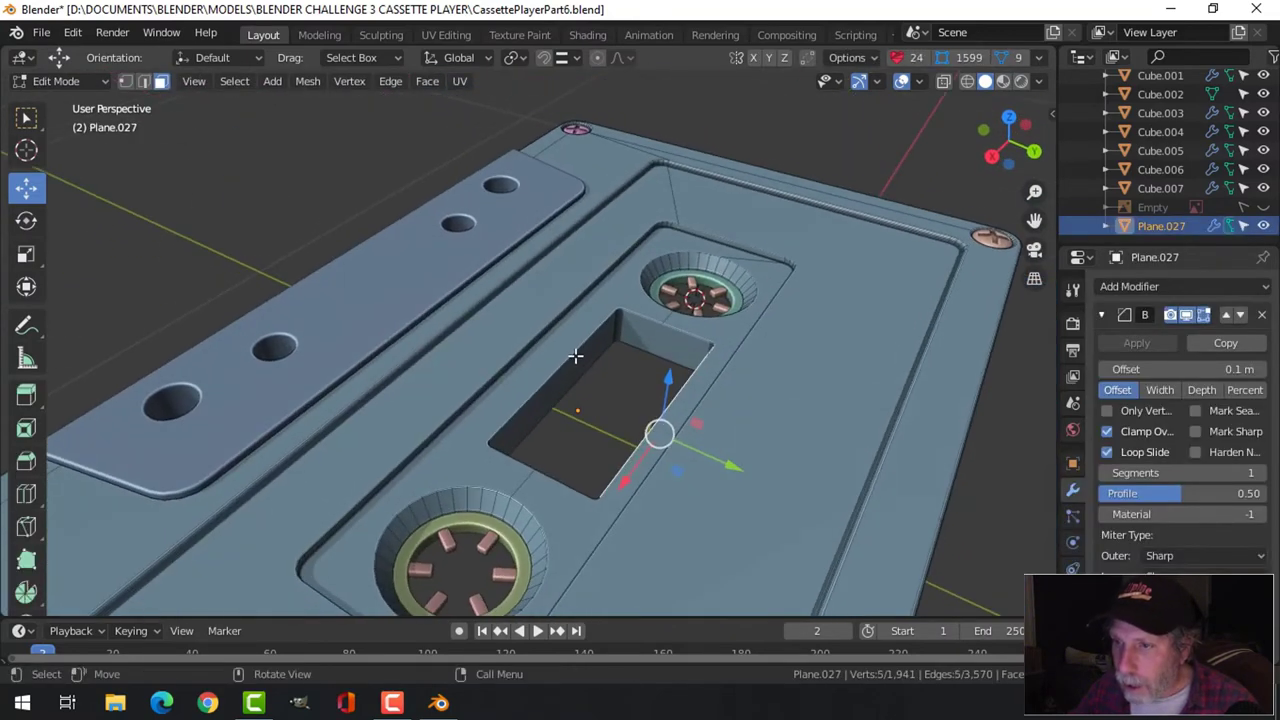
{"action": "left_click", "coordinate": [571, 351], "text": "shift"}
{"action": "key", "text": "shift+s"}
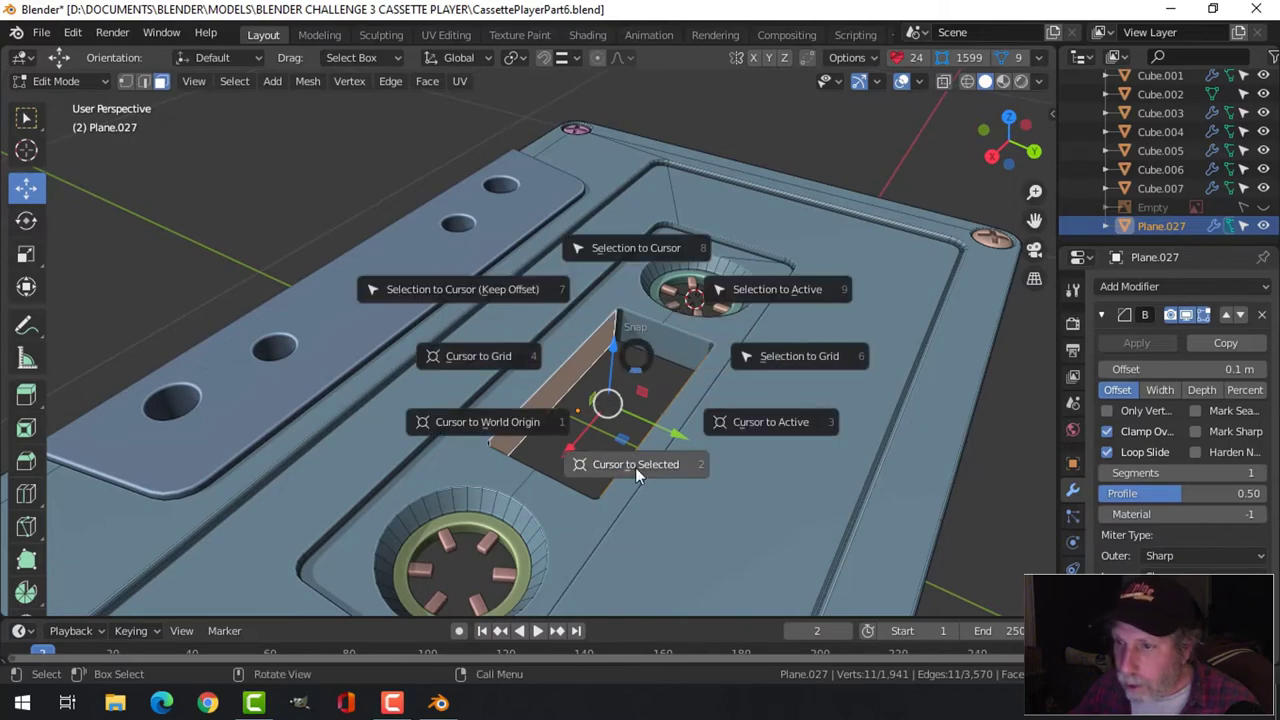
{"action": "left_click", "coordinate": [634, 464]}
Step: Return to Object Mode, deselect everything and bring up the Add menu
{"action": "key", "text": "Tab"}
{"action": "key", "text": "alt+a"}
{"action": "middle_click_drag", "start_coordinate": [520, 412], "coordinate": [749, 429]}
{"action": "key", "text": "shift+a"}
Step: Add a mesh circle with 18 vertices at the 3D cursor
{"action": "mouse_move", "coordinate": [709, 297]}
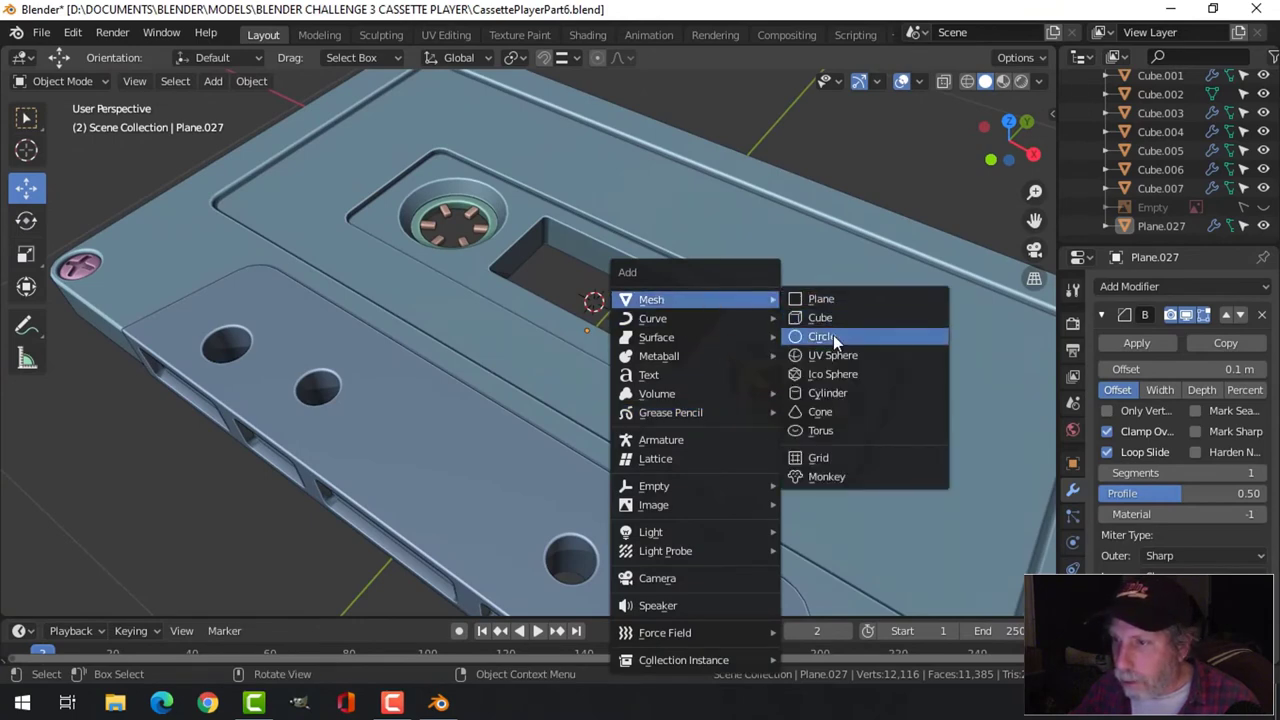
{"action": "left_click", "coordinate": [833, 335]}
{"action": "scroll", "coordinate": [560, 392], "scroll_direction": "down", "scroll_amount": 3}
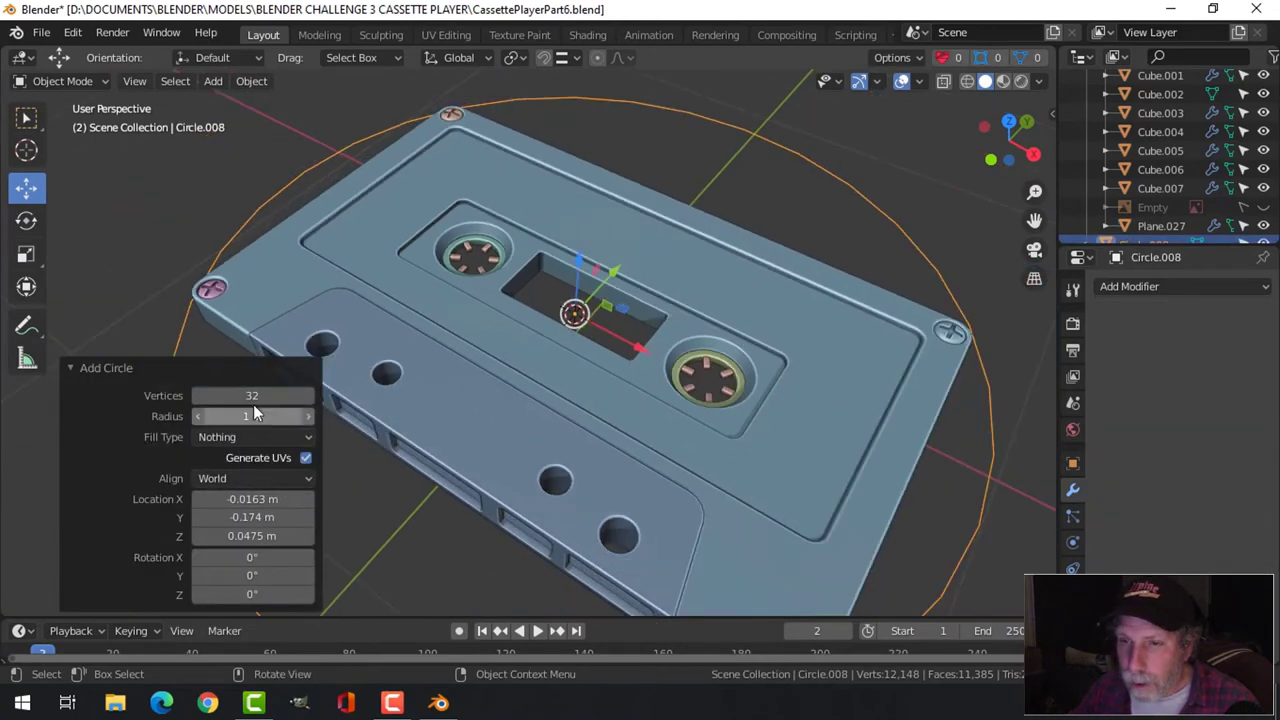
{"action": "left_click", "coordinate": [253, 396]}
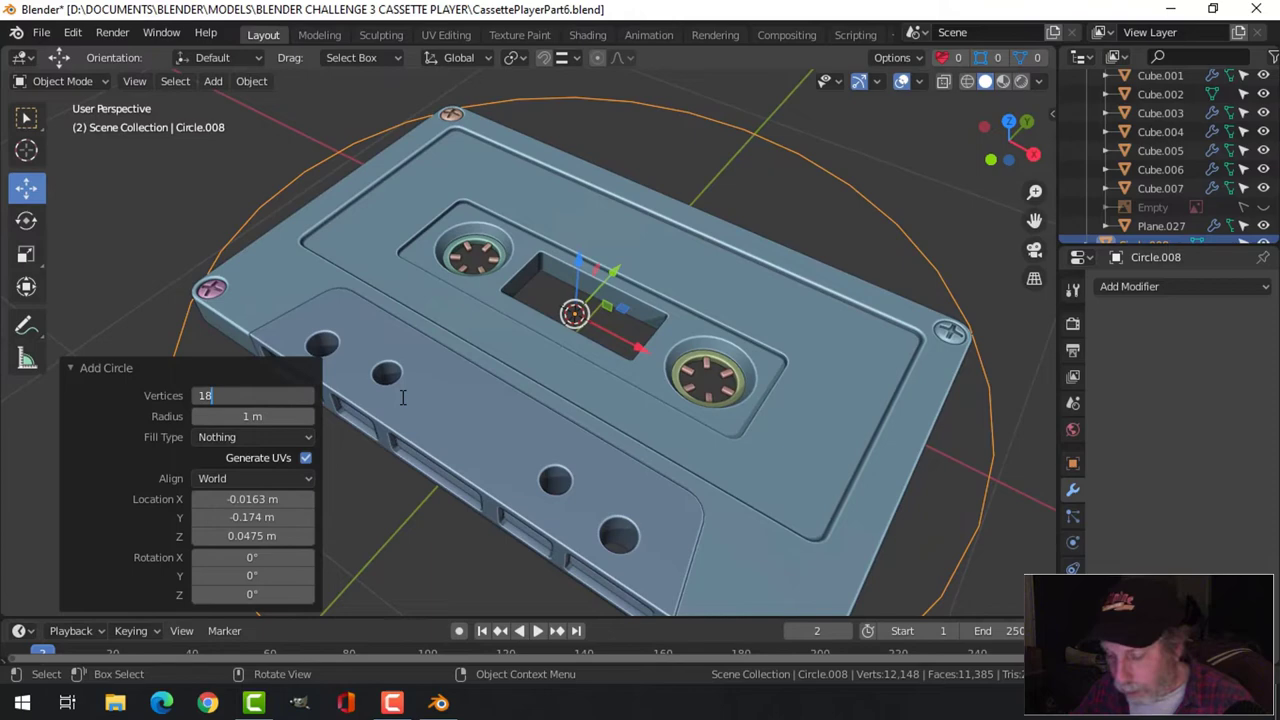
{"action": "key", "text": "Return"}
{"action": "scroll", "coordinate": [700, 358], "scroll_direction": "down", "scroll_amount": 3}
Step: Shrink the circle in Edit Mode and raise it along Z
{"action": "key", "text": "Tab"}
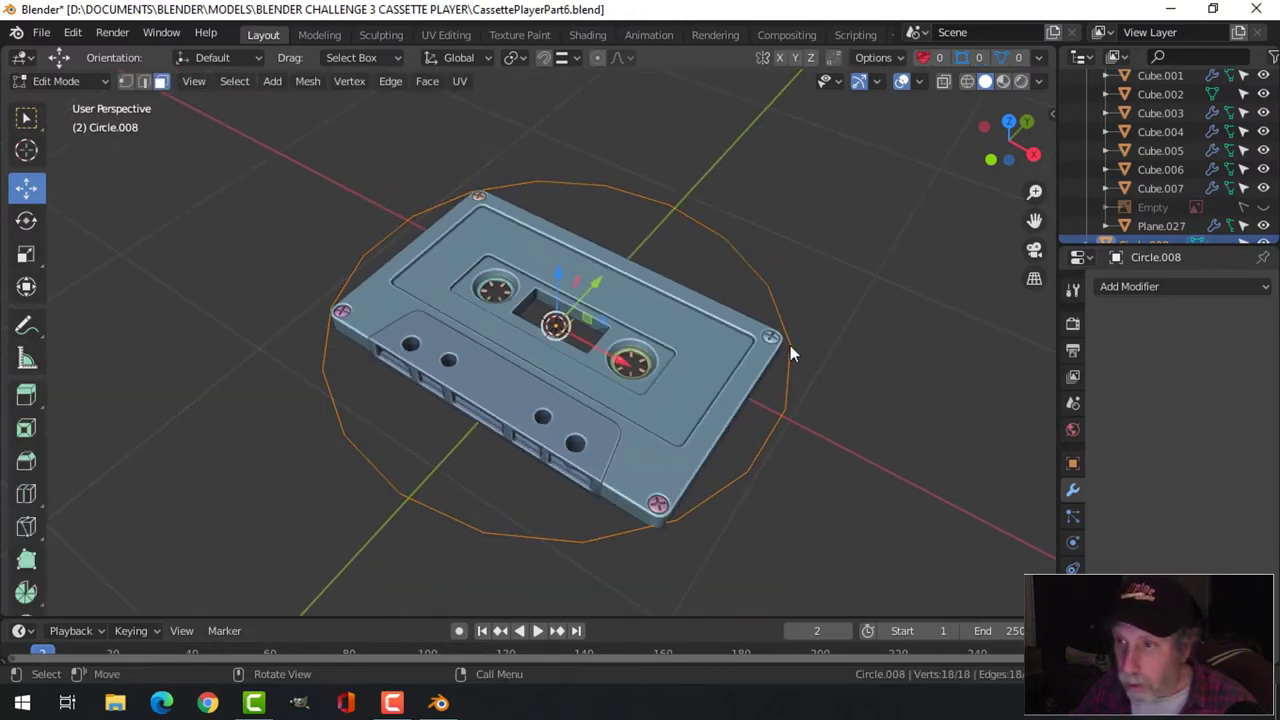
{"action": "key", "text": "s"}
{"action": "left_click", "coordinate": [630, 336]}
{"action": "middle_click_drag", "start_coordinate": [630, 336], "coordinate": [566, 346]}
{"action": "left_click_drag", "start_coordinate": [569, 288], "coordinate": [577, 268]}
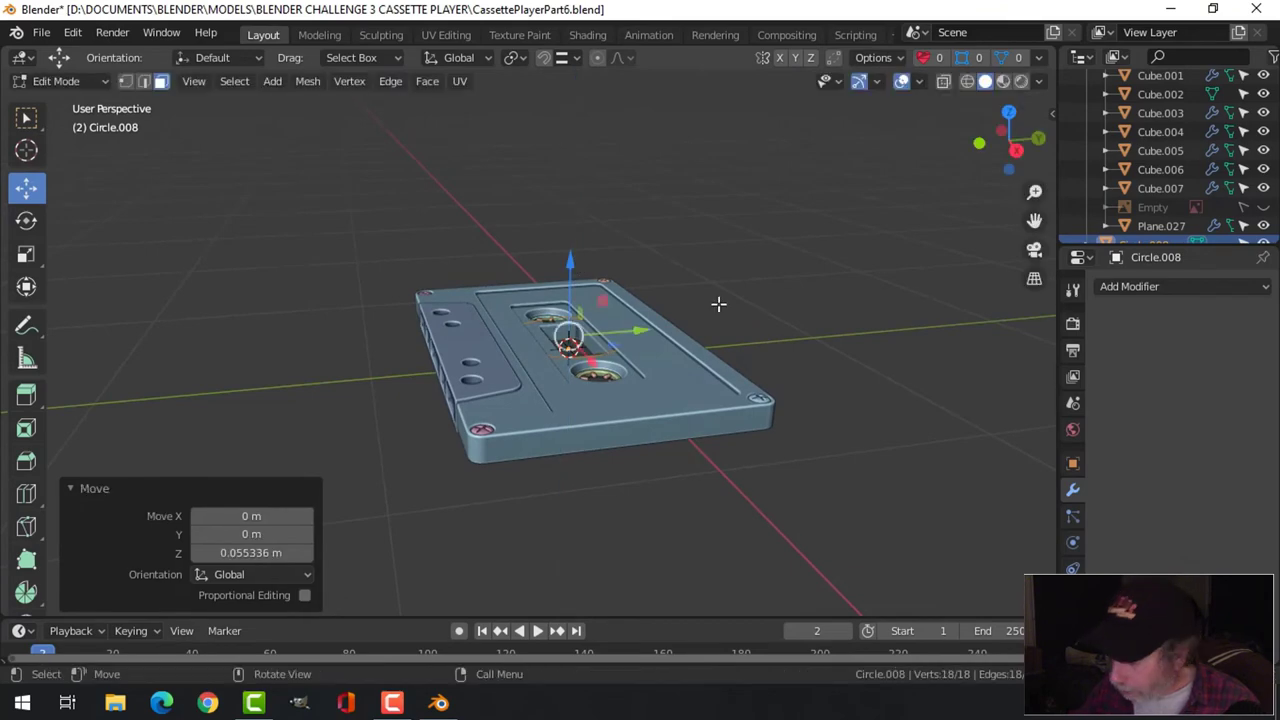
{"action": "key", "text": "KP_3"}
{"action": "scroll", "coordinate": [717, 303], "scroll_direction": "up", "scroll_amount": 5}
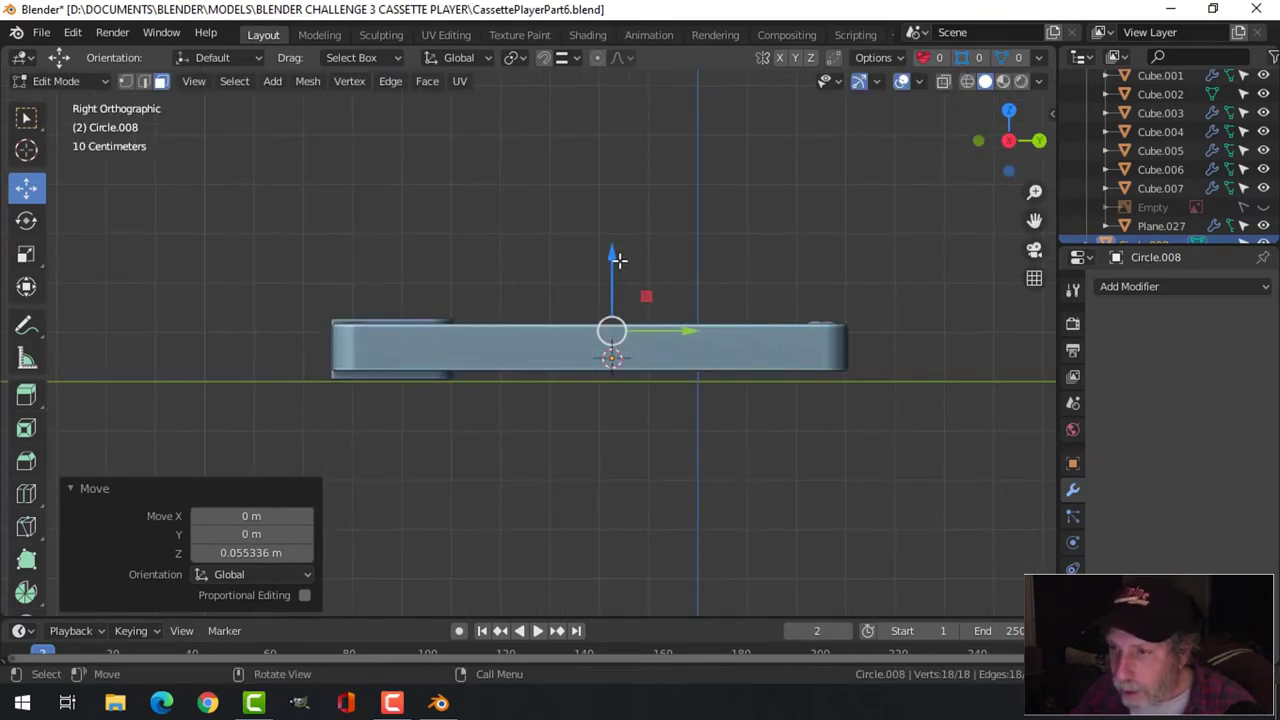
{"action": "left_click_drag", "start_coordinate": [619, 260], "coordinate": [623, 274]}
Step: Lift the circle 0.1375 m along Z above the cassette
{"action": "key", "text": "Tab"}
{"action": "middle_click_drag", "start_coordinate": [617, 309], "coordinate": [806, 394]}
{"action": "key", "text": "a"}
{"action": "key", "text": "alt+a"}
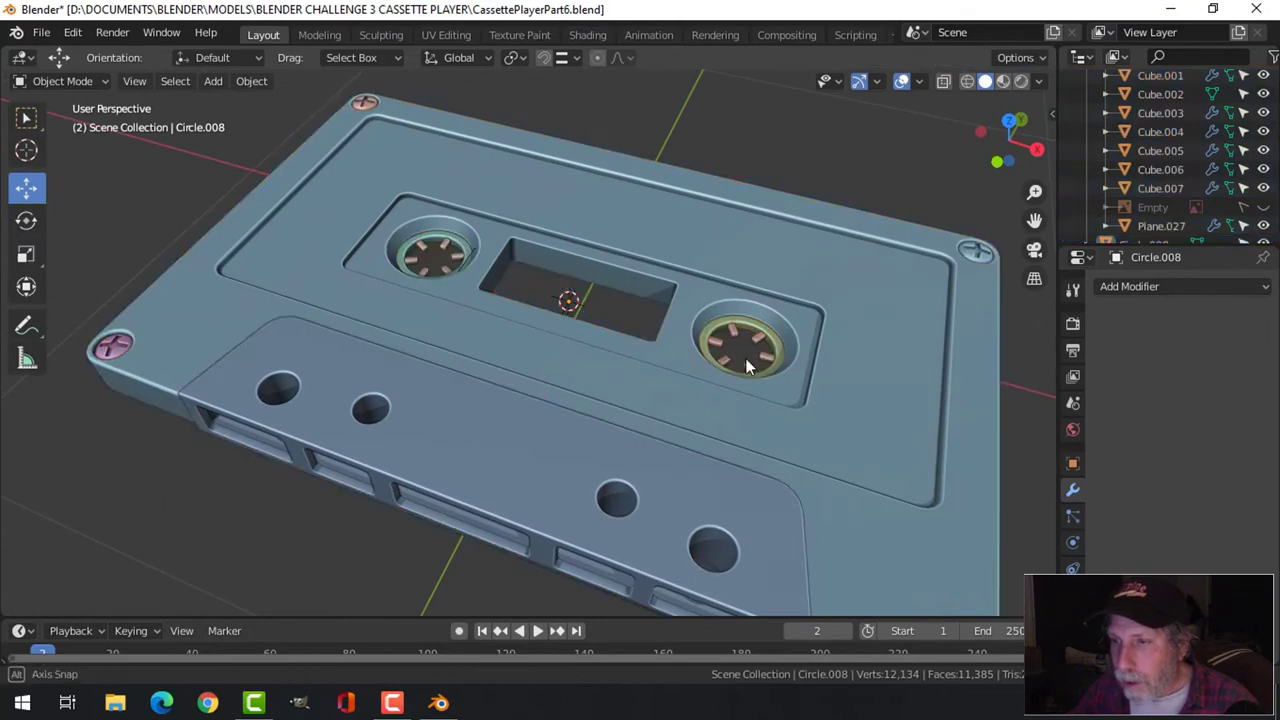
{"action": "middle_click_drag", "start_coordinate": [745, 365], "coordinate": [668, 293]}
{"action": "key", "text": "a"}
{"action": "key", "text": "alt+a"}
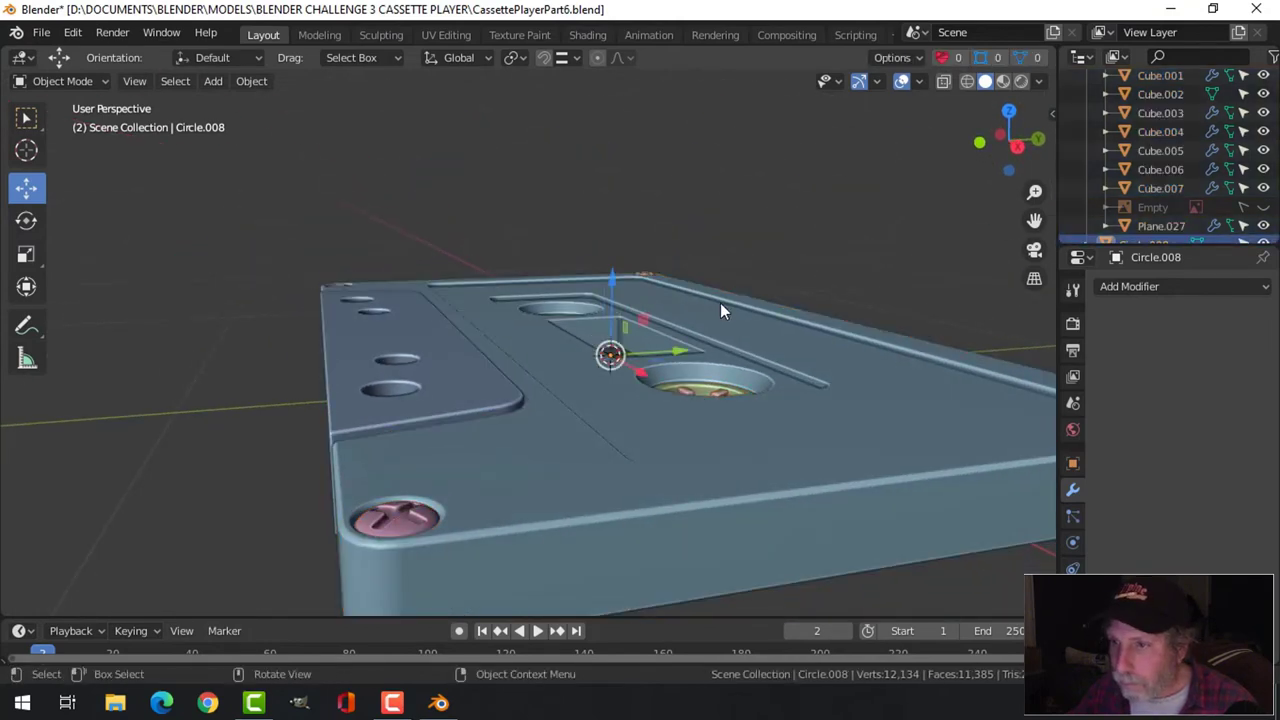
{"action": "key", "text": "Tab"}
{"action": "left_click_drag", "start_coordinate": [617, 275], "coordinate": [620, 206]}
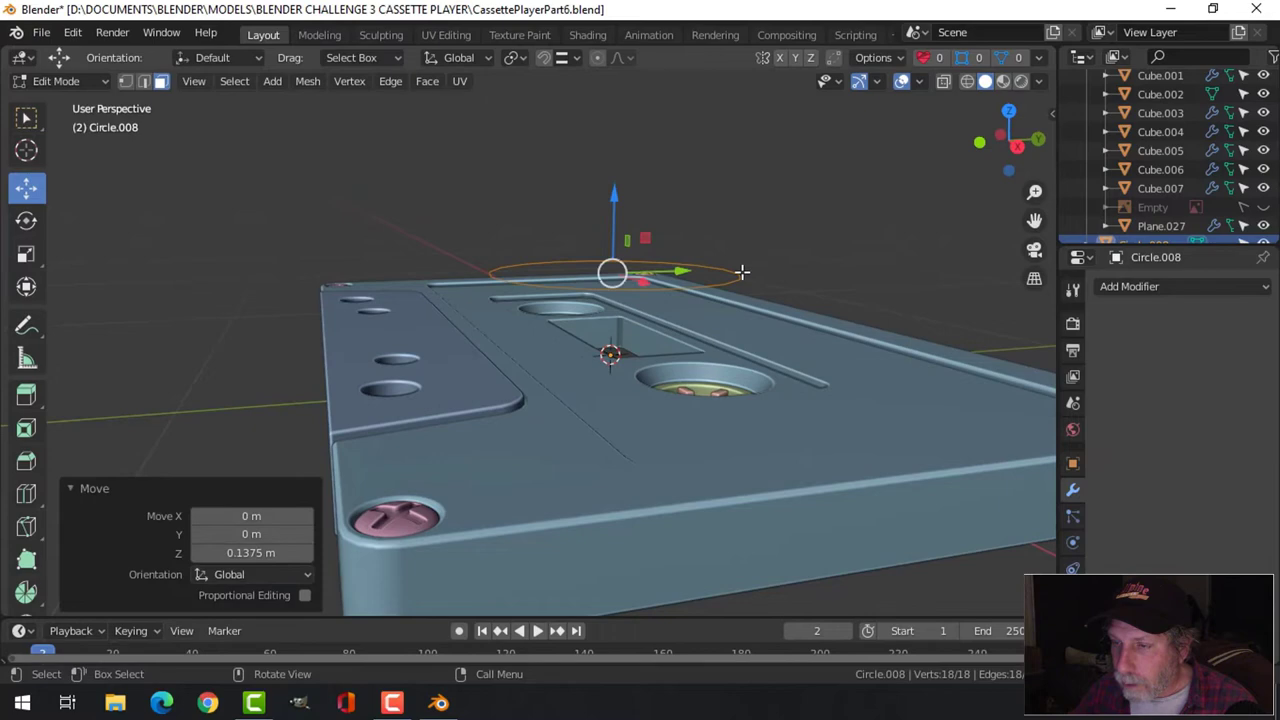
Step: Leave only the new circle selected and go back into its Edit Mode
{"action": "middle_click_drag", "start_coordinate": [741, 272], "coordinate": [806, 282]}
{"action": "key", "text": "Tab"}
{"action": "key", "text": "a"}
{"action": "key", "text": "ctrl+z"}
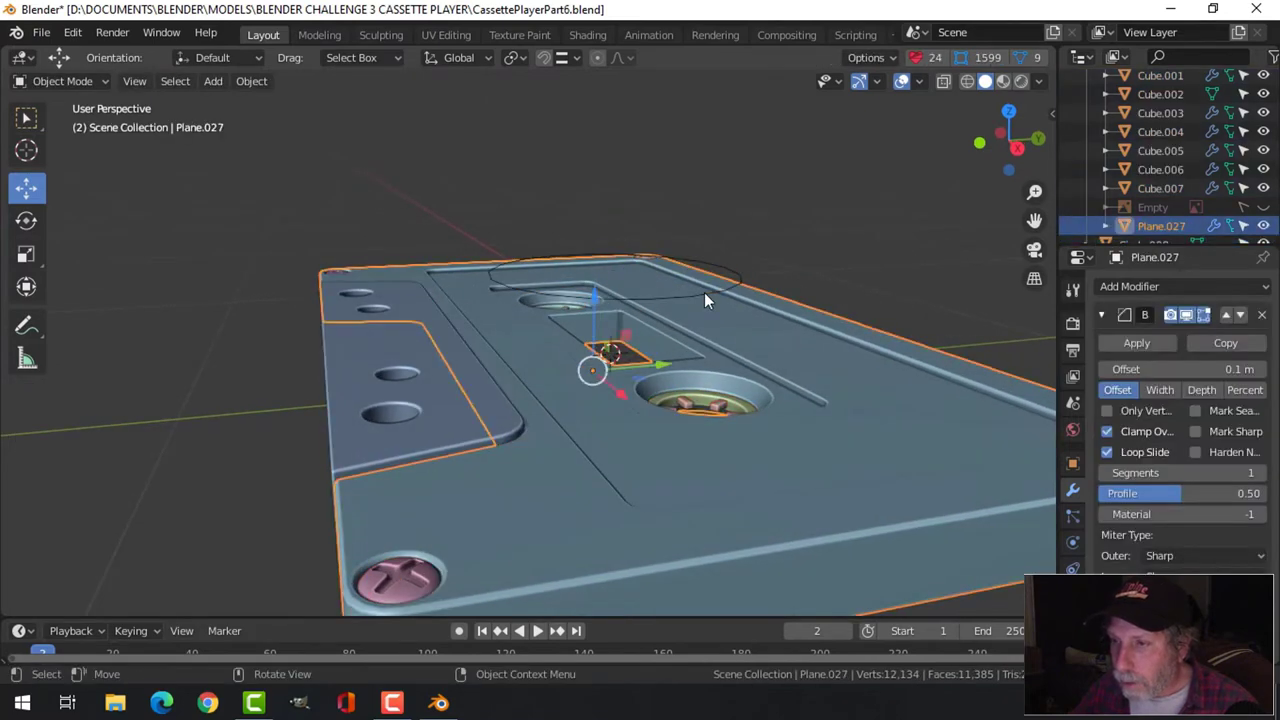
{"action": "key", "text": "ctrl+z"}
{"action": "key", "text": "ctrl+shift+z"}
{"action": "key", "text": "ctrl+shift+z"}
{"action": "key", "text": "Tab"}
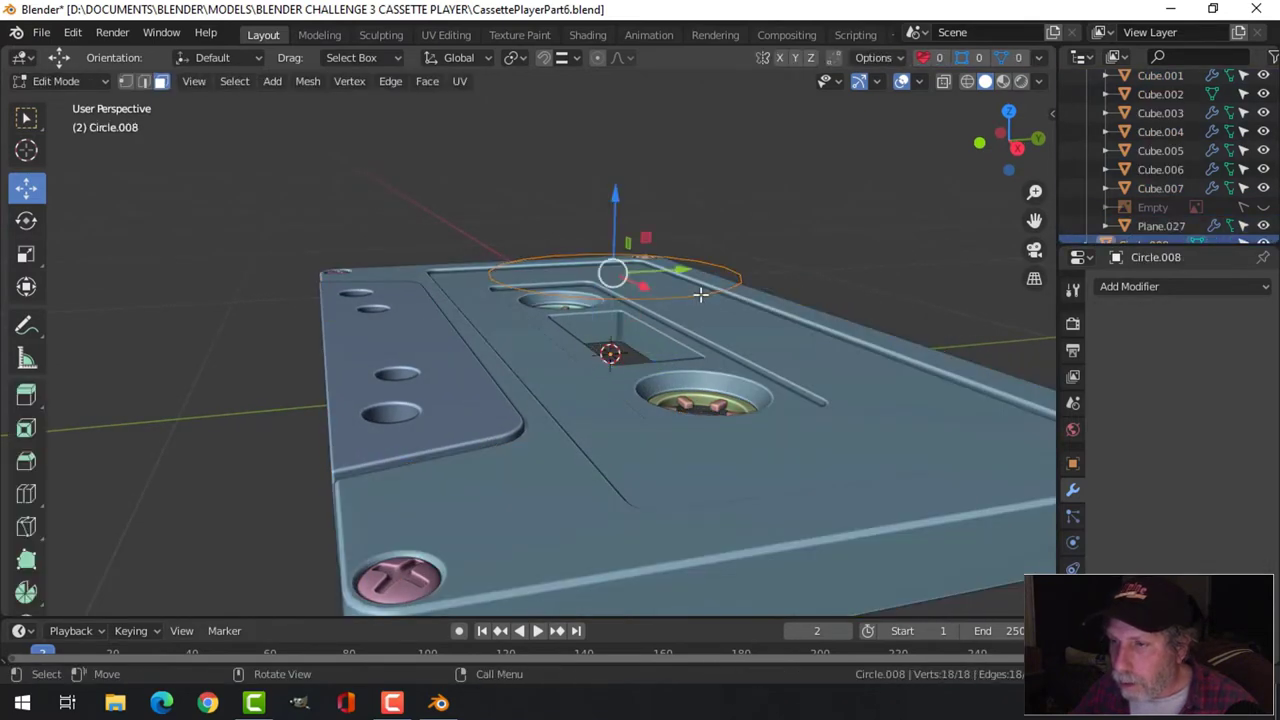
{"action": "scroll", "coordinate": [723, 290], "scroll_direction": "up", "scroll_amount": 3}
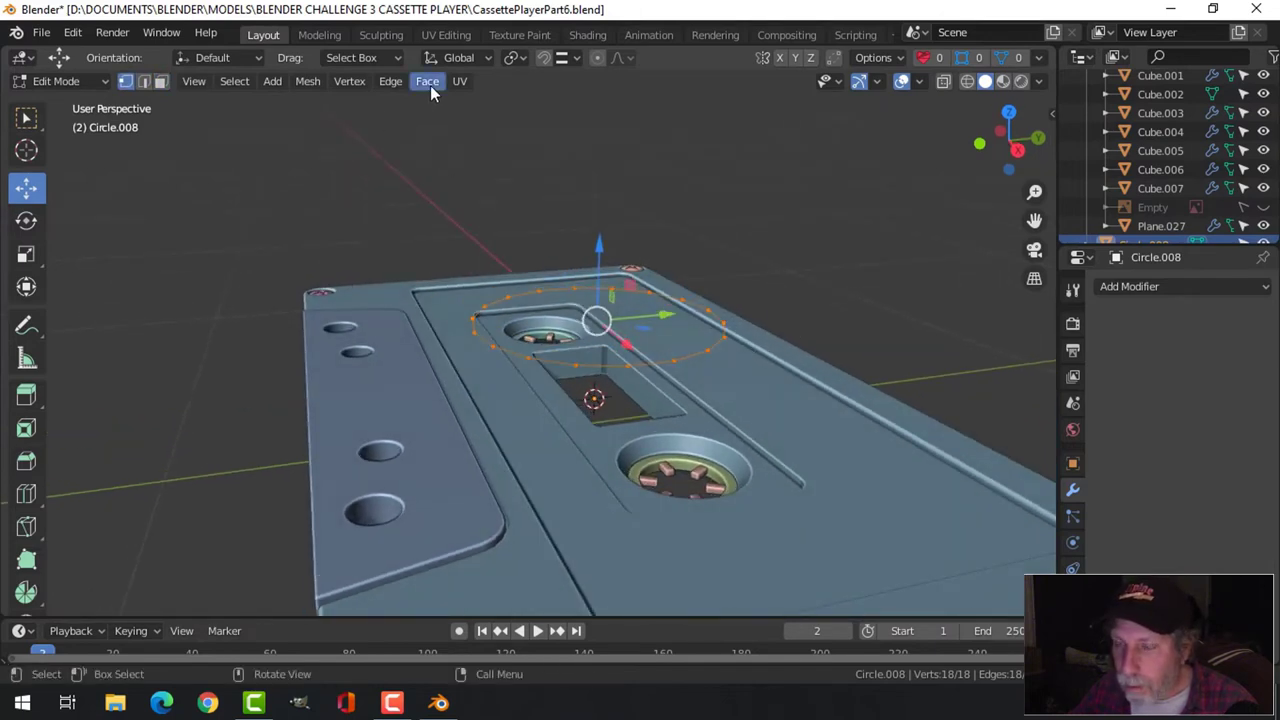
Step: Extrude the circle's edge inward to 0.779 scale and grid-fill the ring
{"action": "key", "text": "e"}
{"action": "key", "text": "Escape"}
{"action": "key", "text": "s"}
{"action": "left_click", "coordinate": [786, 303]}
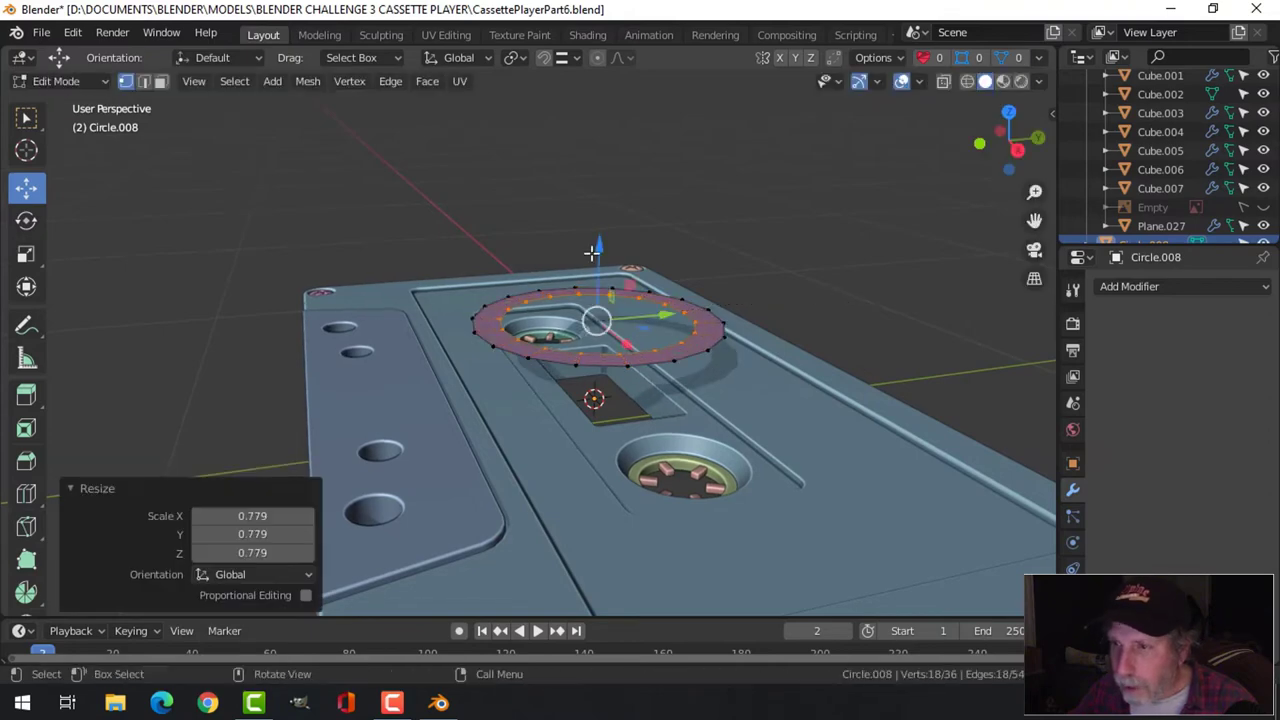
{"action": "left_click", "coordinate": [425, 82]}
{"action": "left_click", "coordinate": [480, 308]}
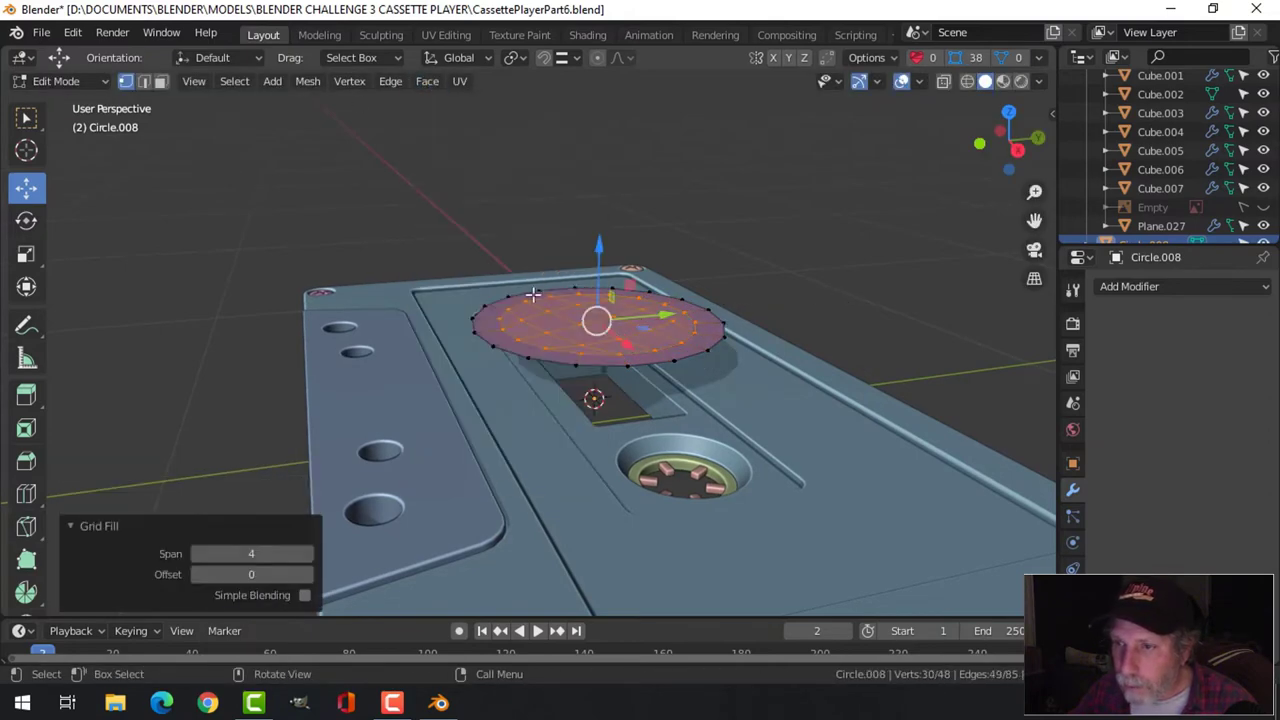
{"action": "middle_click_drag", "start_coordinate": [725, 402], "coordinate": [709, 377]}
Step: Extrude the filled disc downward and deselect it
{"action": "key", "text": "e"}
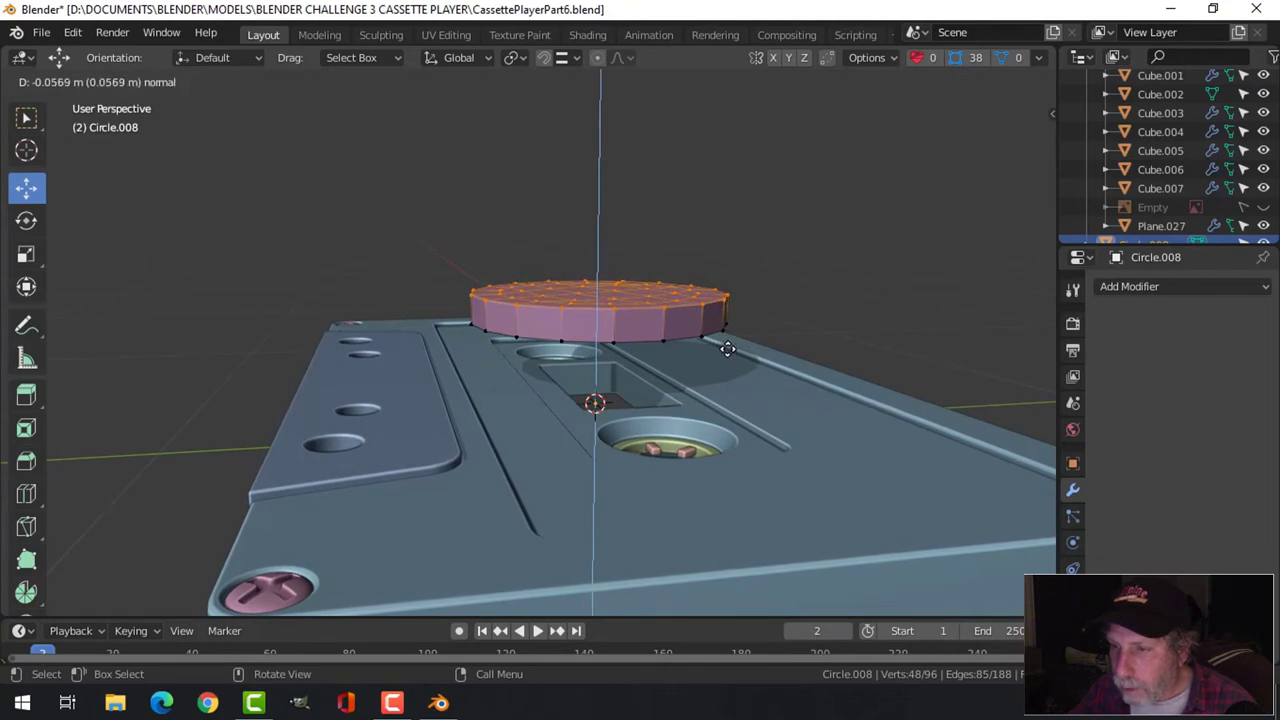
{"action": "left_click", "coordinate": [724, 347]}
{"action": "key", "text": "alt+a"}
Step: Bevel the disc's top edge loop at 0.00757 m with 3 segments
{"action": "key", "text": "2"}
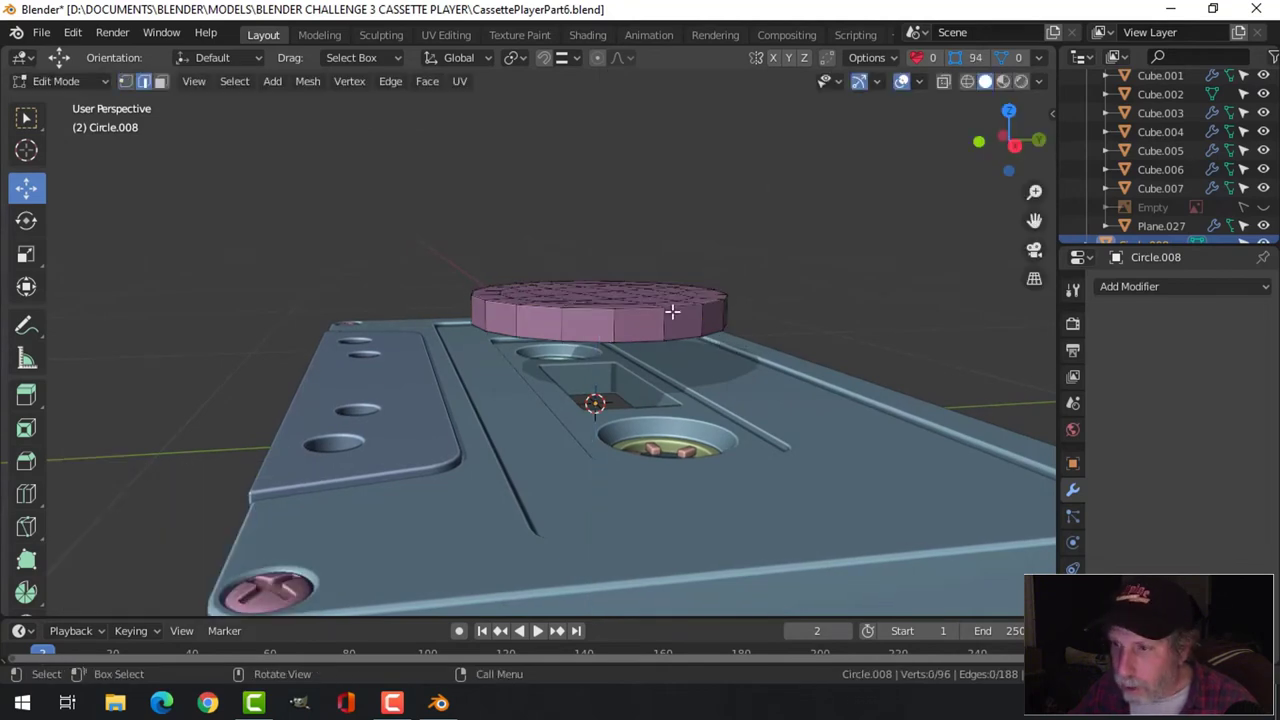
{"action": "left_click", "coordinate": [679, 330], "text": "alt"}
{"action": "middle_click_drag", "start_coordinate": [685, 339], "coordinate": [789, 362]}
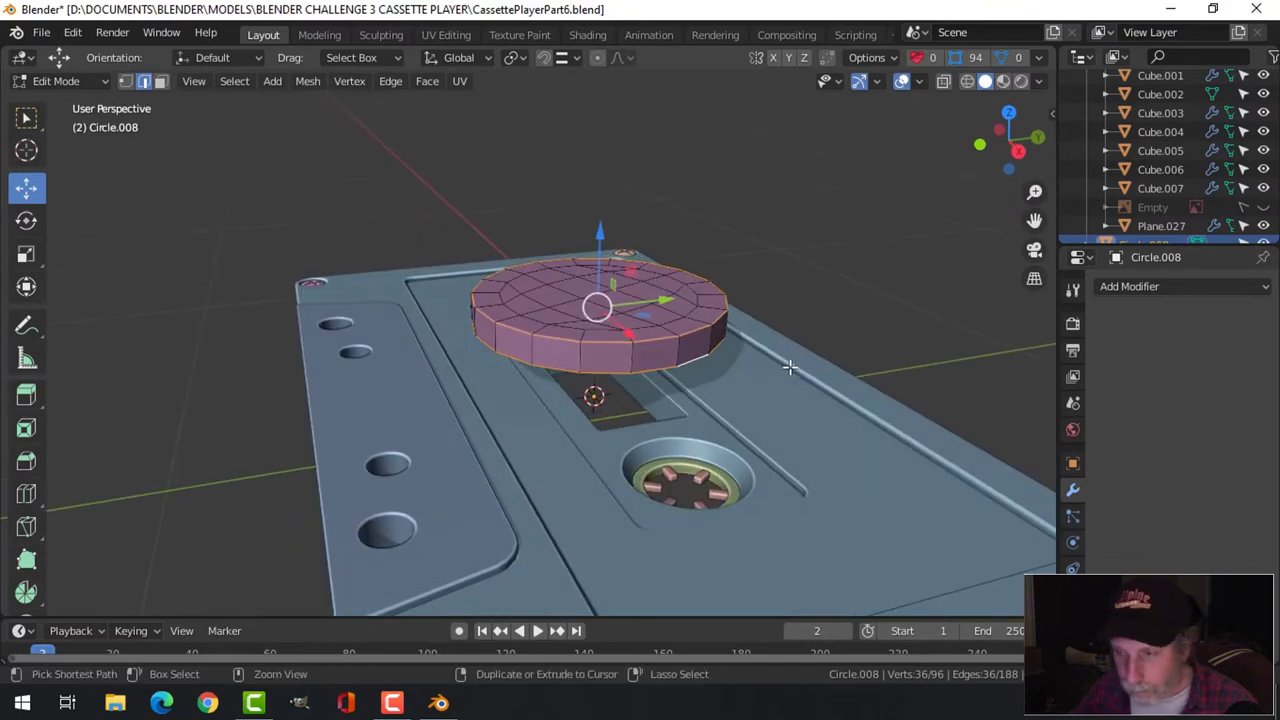
{"action": "key", "text": "ctrl+b"}
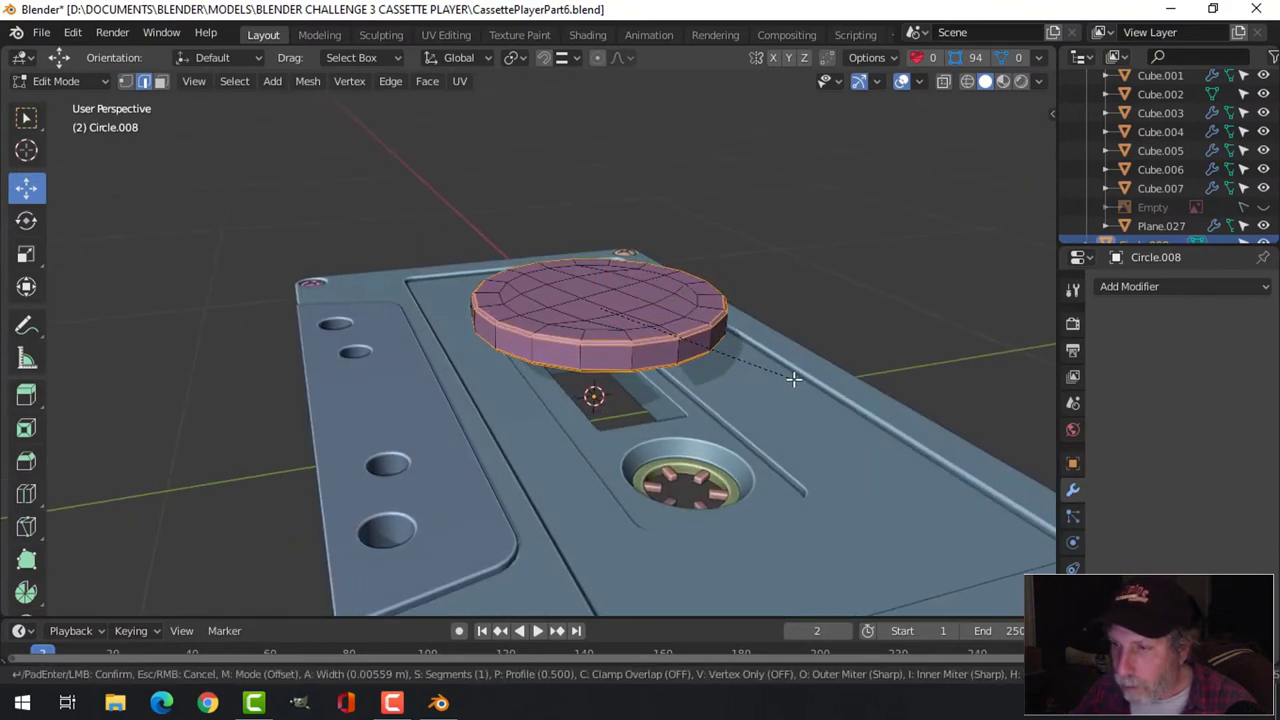
{"action": "left_click", "coordinate": [793, 382]}
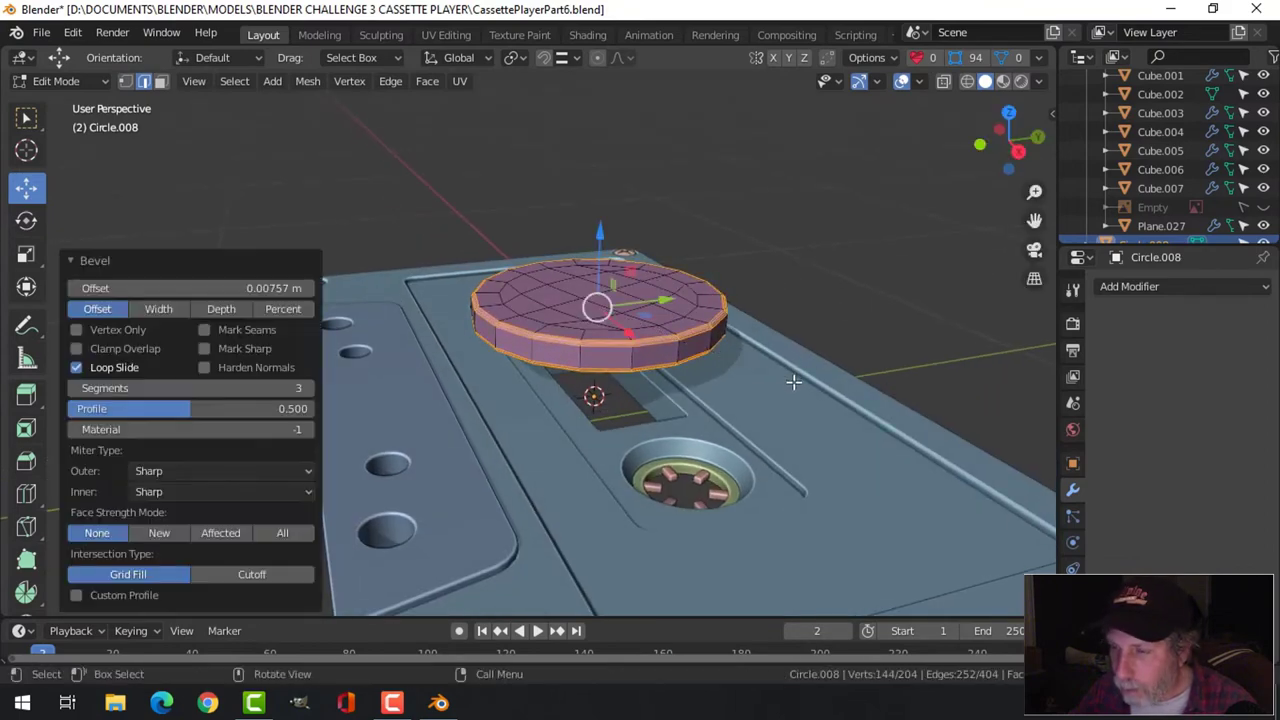
{"action": "key", "text": "Tab"}
{"action": "middle_click_drag", "start_coordinate": [646, 340], "coordinate": [671, 359]}
Step: Shade the disc smooth and add a level-1 Subdivision Surface modifier
{"action": "right_click", "coordinate": [652, 298]}
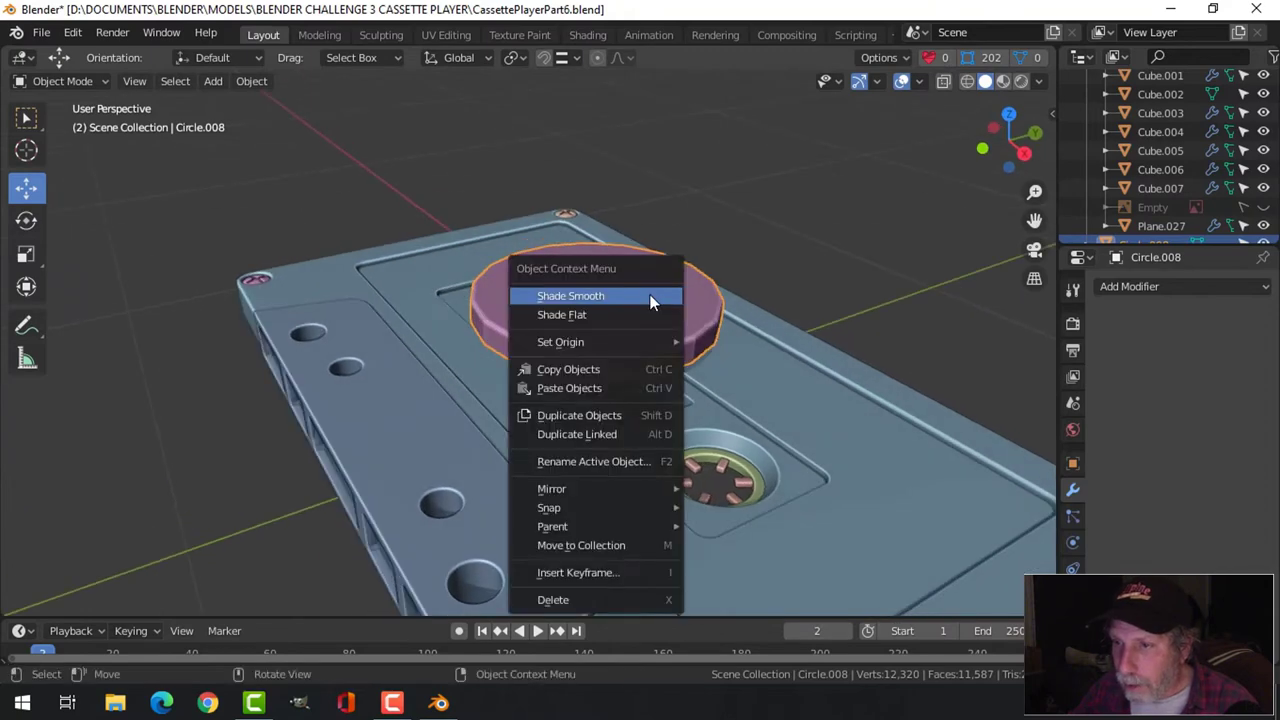
{"action": "left_click", "coordinate": [650, 297]}
{"action": "key", "text": "ctrl+1"}
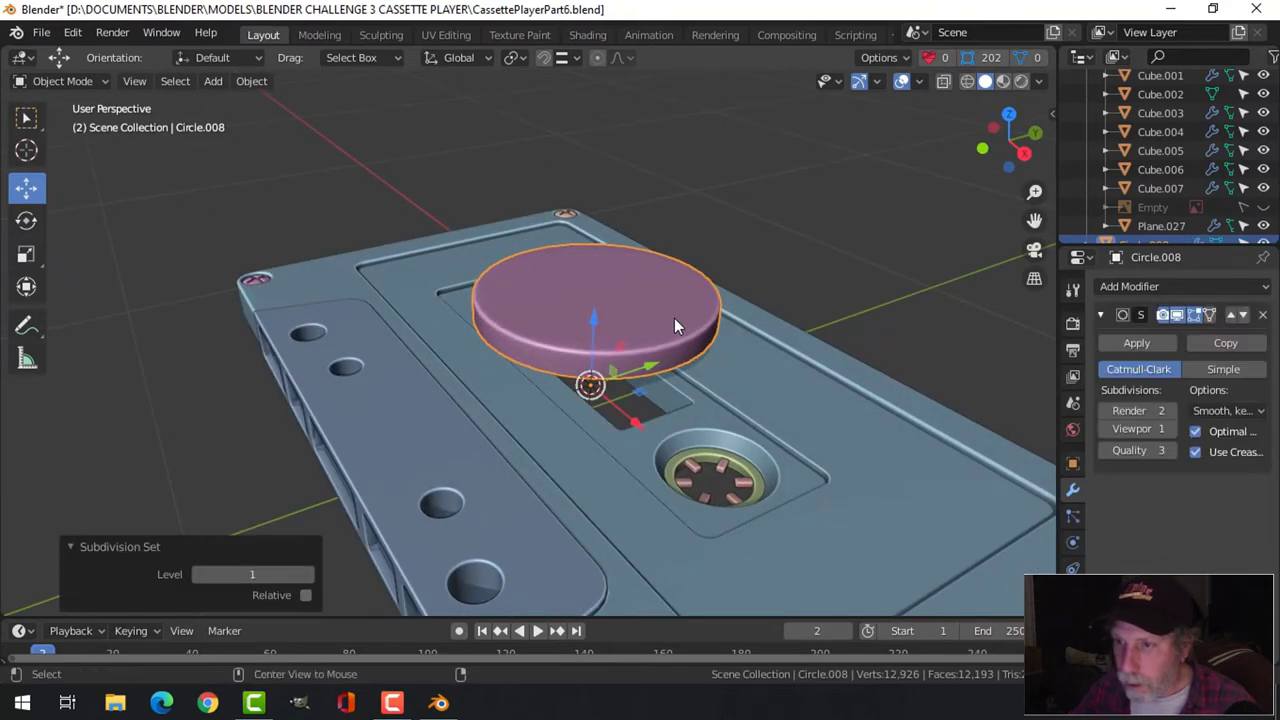
Step: Lower the disc along Z into the cassette, to Z 0.015905 m
{"action": "mouse_move", "coordinate": [616, 319]}
{"action": "middle_mouse_down"}
{"action": "mouse_move", "coordinate": [631, 328]}
{"action": "mouse_move", "coordinate": [594, 330]}
{"action": "middle_mouse_up"}
{"action": "key", "text": "g"}
{"action": "key", "text": "z"}
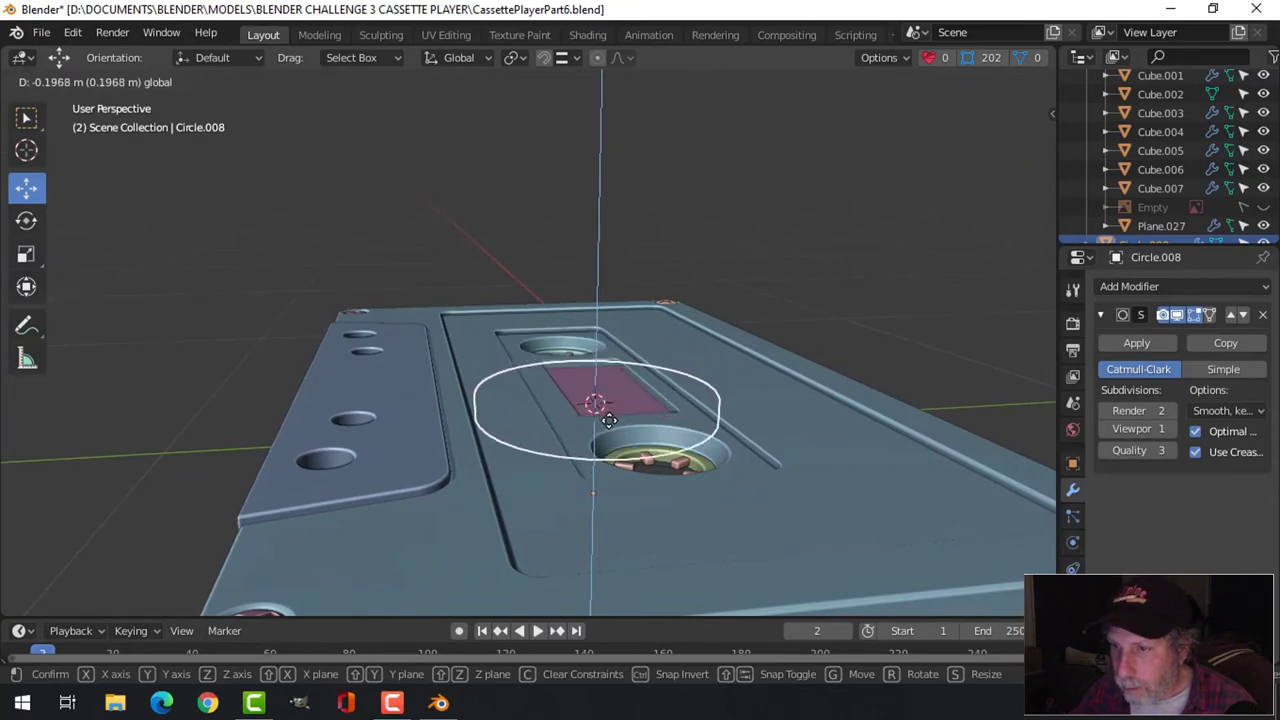
{"action": "left_click", "coordinate": [608, 418]}
{"action": "middle_click_drag", "start_coordinate": [664, 370], "coordinate": [664, 339]}
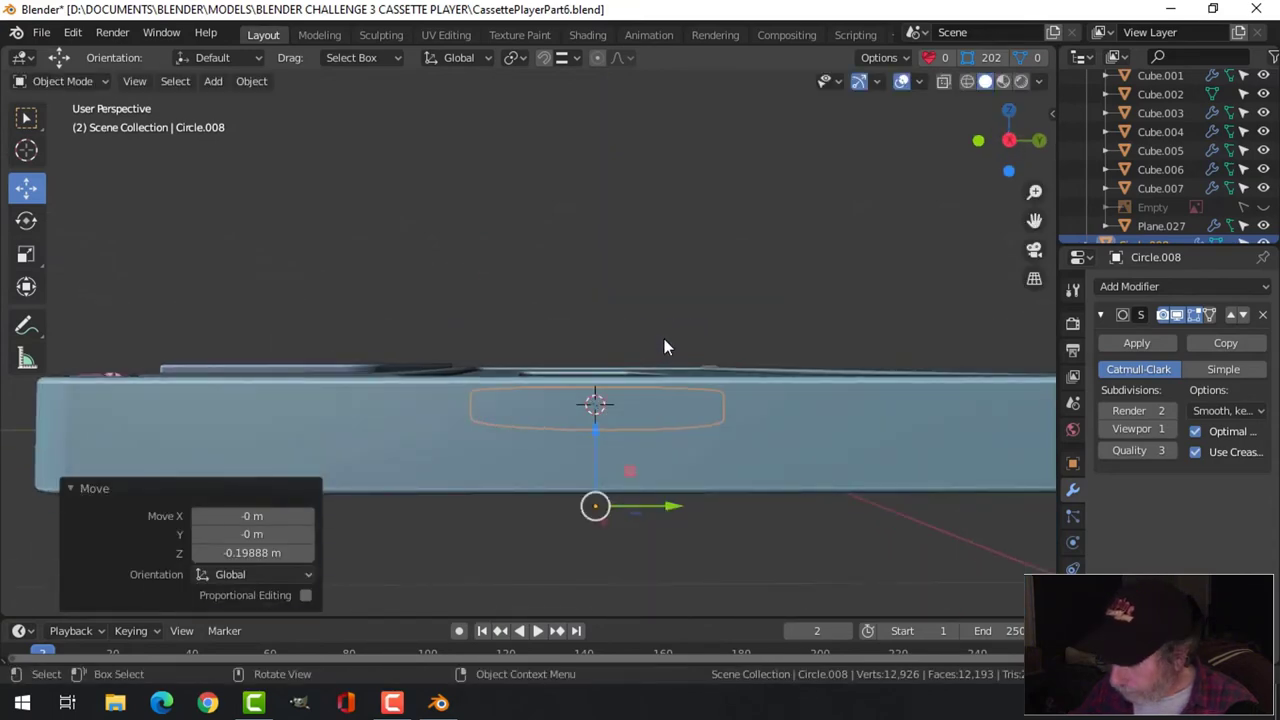
{"action": "key", "text": "KP_3"}
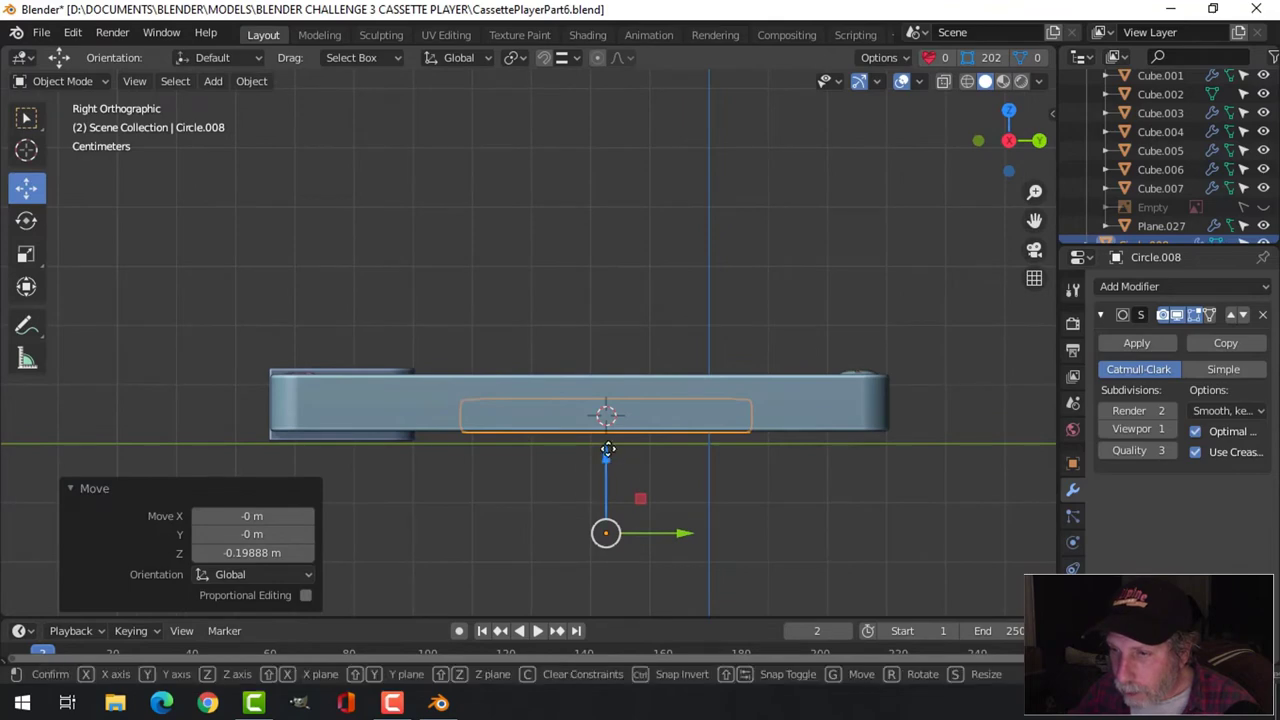
{"action": "key", "text": "g"}
{"action": "key", "text": "z"}
{"action": "left_click", "coordinate": [608, 443]}
Step: Using wireframe view, fine-tune the disc's height down to Z -0.010425 m
{"action": "middle_click_drag", "start_coordinate": [608, 443], "coordinate": [695, 439]}
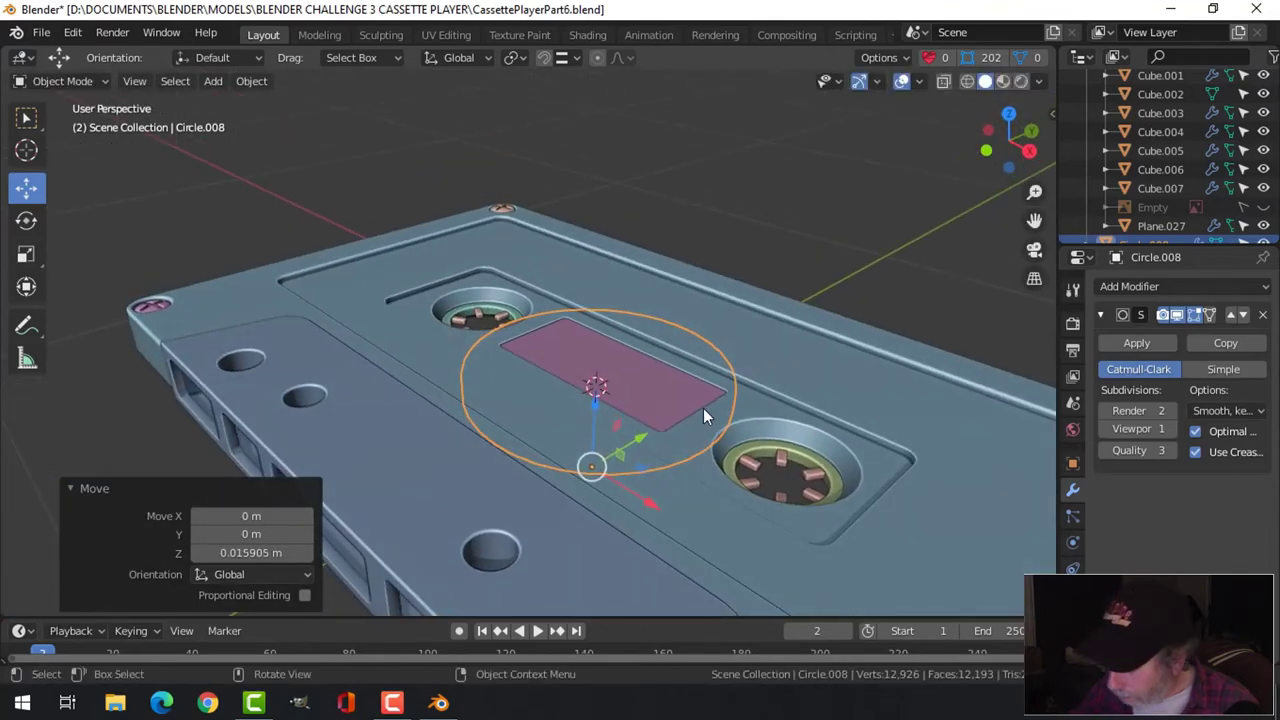
{"action": "key", "text": "KP_3"}
{"action": "key", "text": "z"}
{"action": "left_click", "coordinate": [614, 410]}
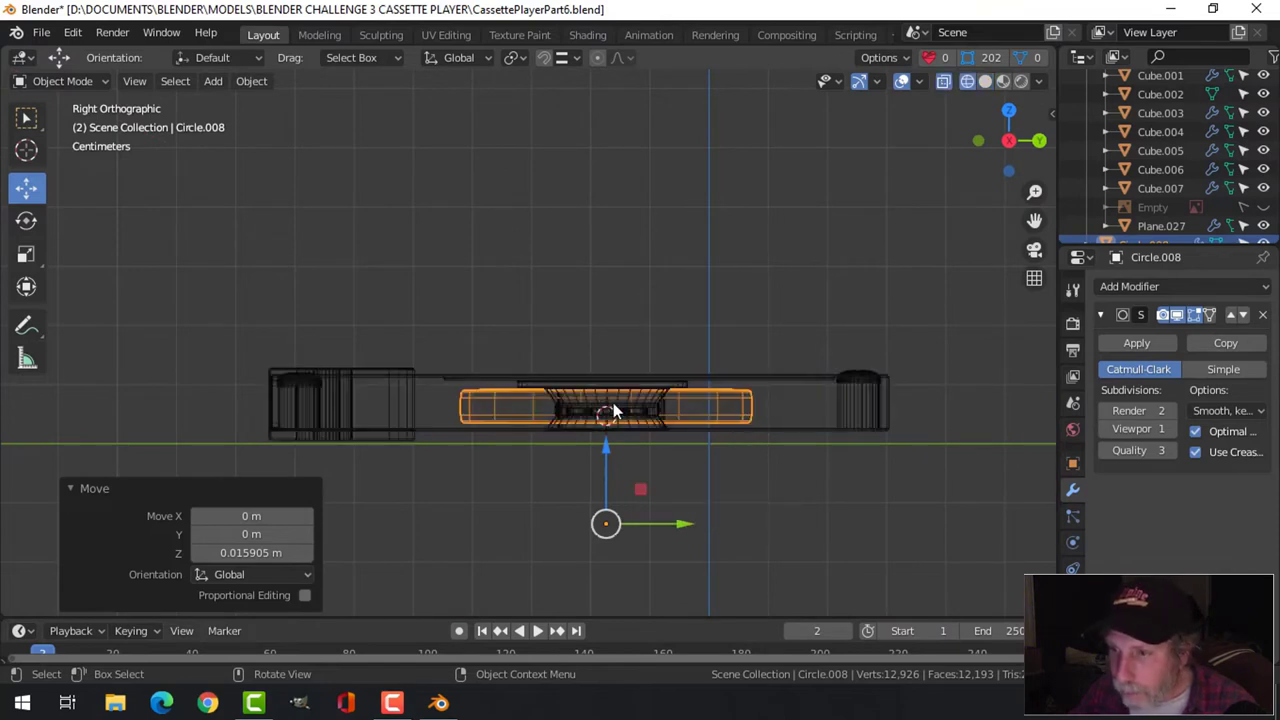
{"action": "scroll", "coordinate": [692, 418], "scroll_direction": "up", "scroll_amount": 3}
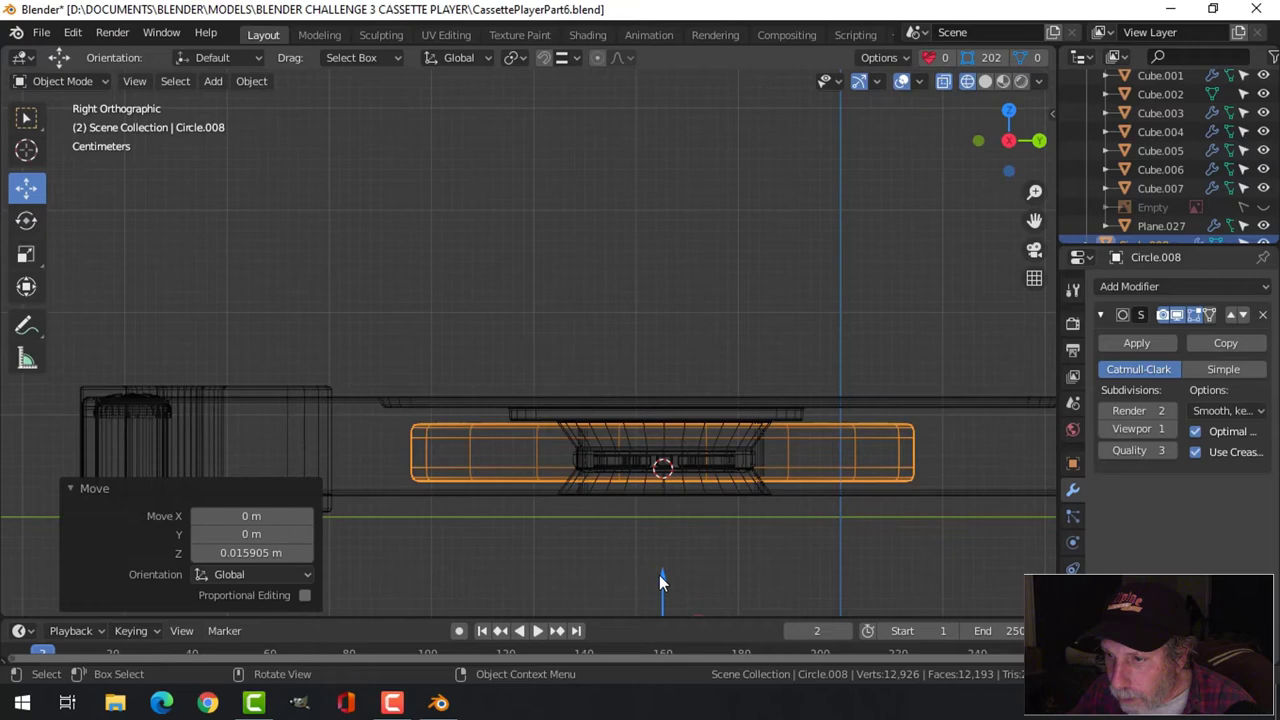
{"action": "left_click_drag", "start_coordinate": [659, 576], "coordinate": [660, 563]}
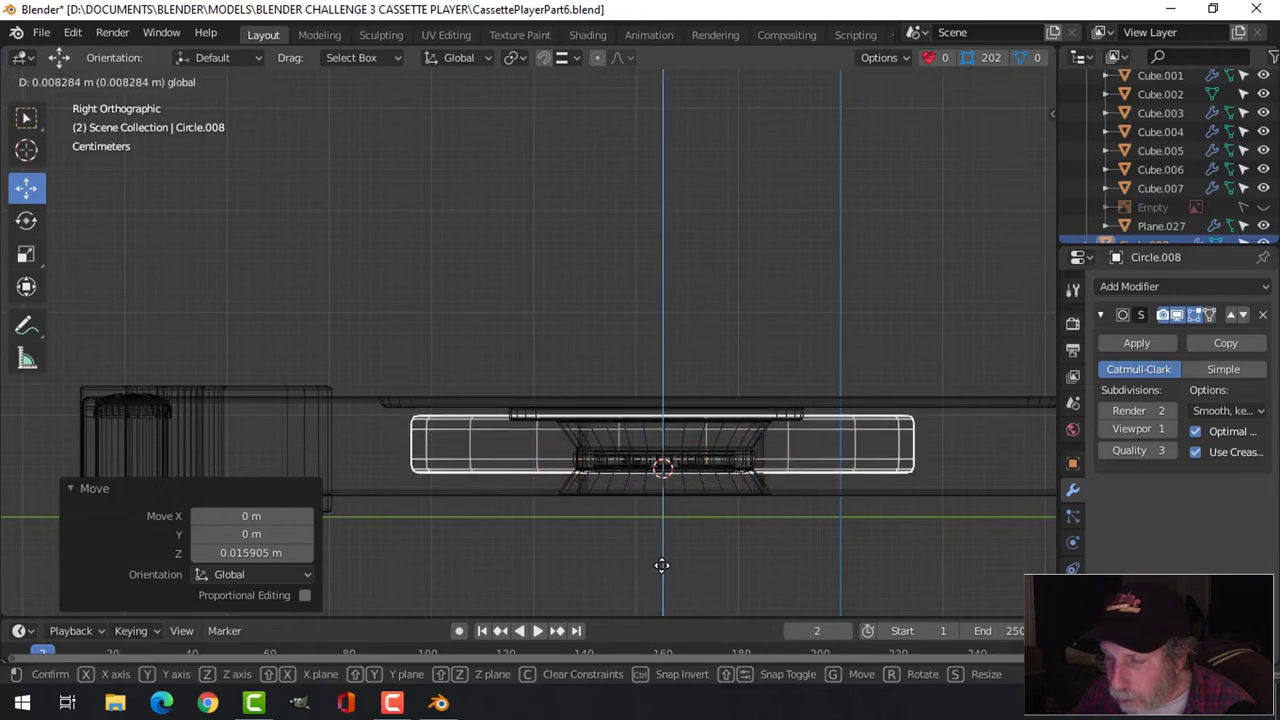
{"action": "middle_click_drag", "start_coordinate": [660, 563], "coordinate": [700, 509]}
{"action": "key", "text": "z"}
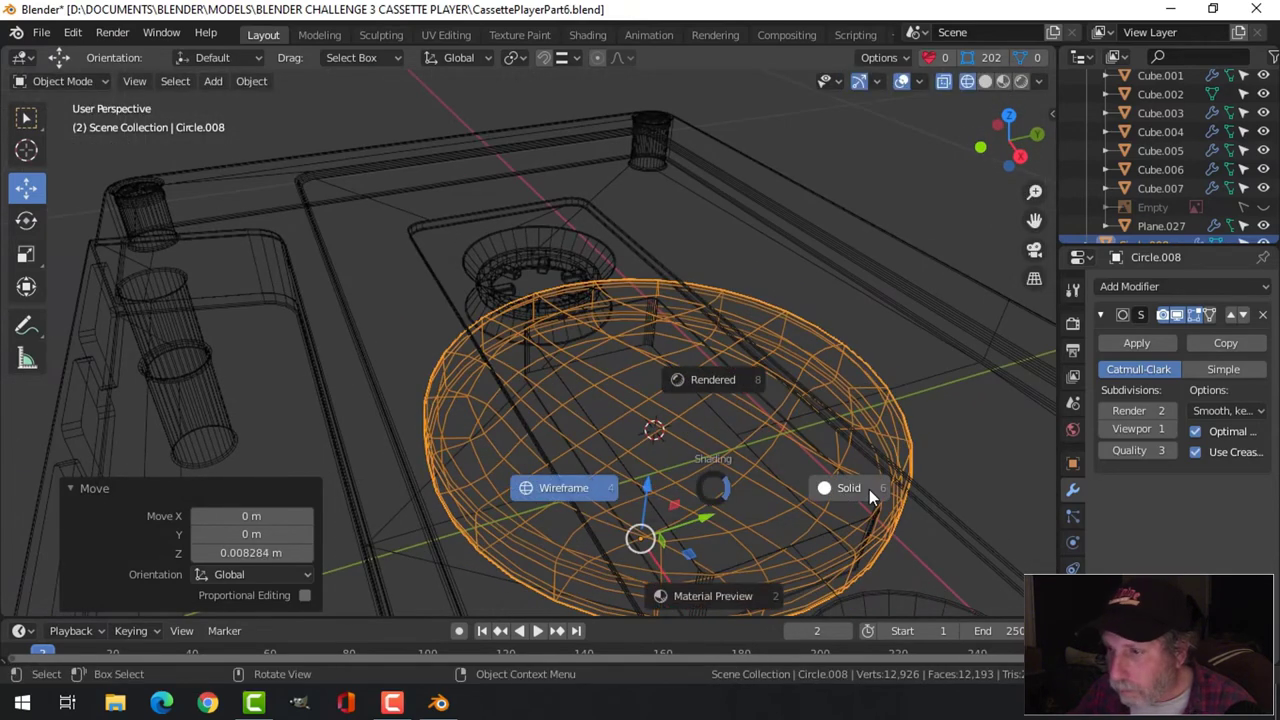
{"action": "left_click", "coordinate": [860, 489]}
{"action": "middle_click_drag", "start_coordinate": [758, 459], "coordinate": [679, 404]}
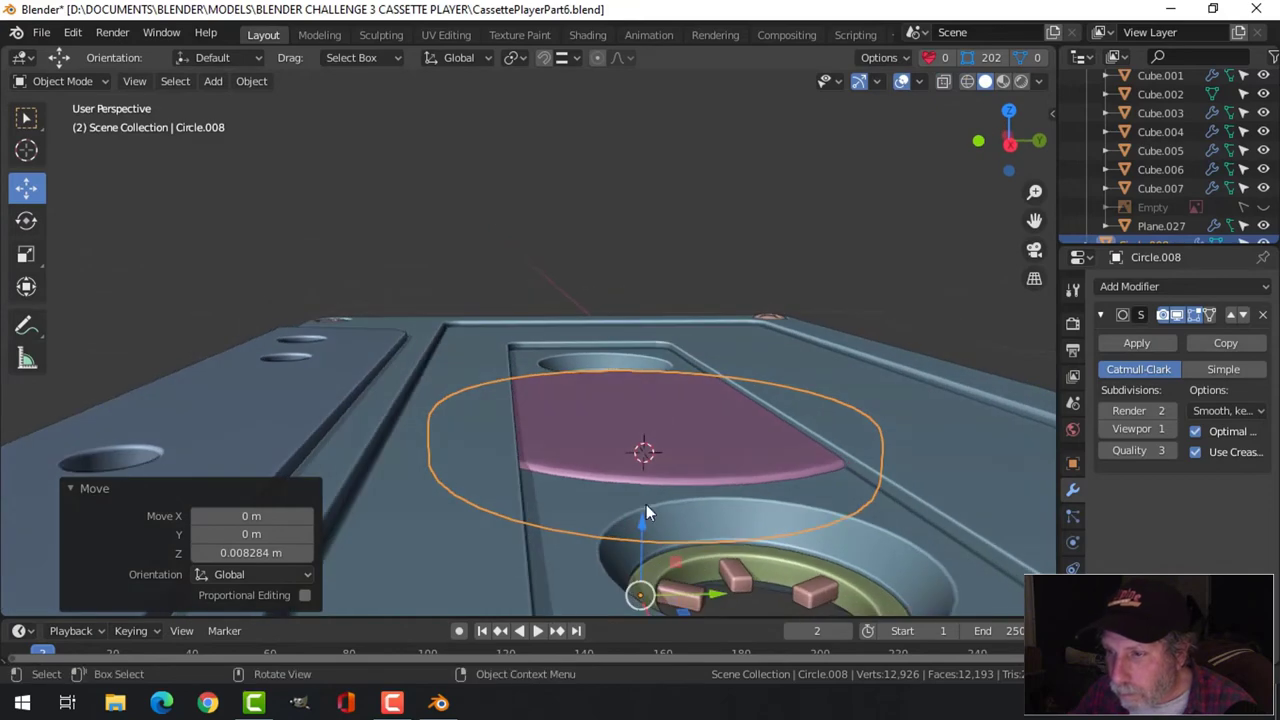
{"action": "left_click_drag", "start_coordinate": [640, 515], "coordinate": [642, 521]}
{"action": "middle_click_drag", "start_coordinate": [641, 405], "coordinate": [645, 327]}
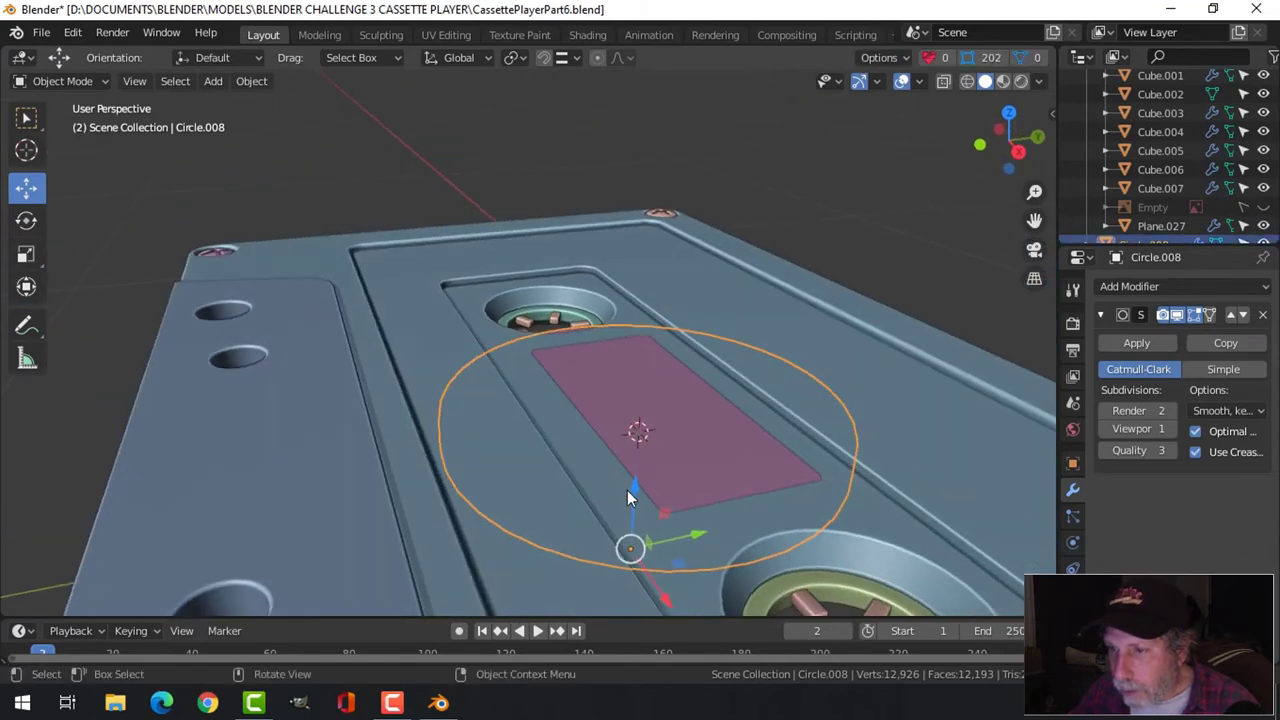
{"action": "left_click_drag", "start_coordinate": [630, 490], "coordinate": [636, 497]}
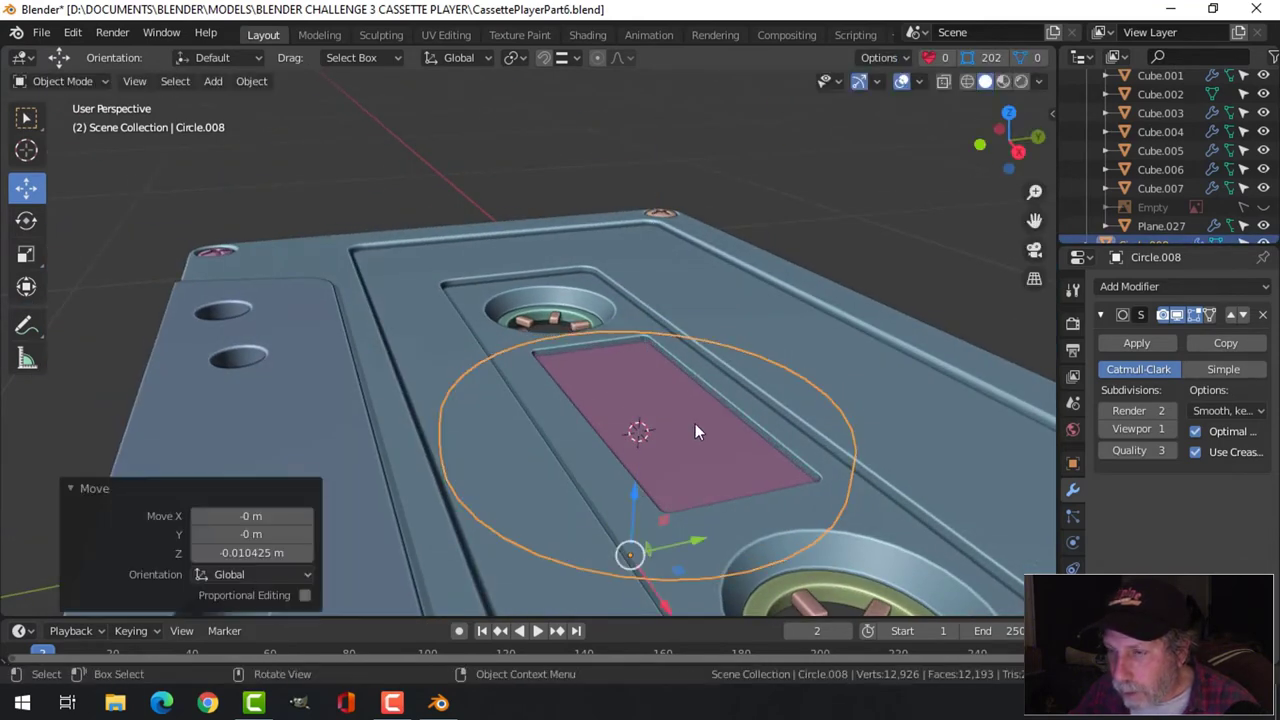
Step: From top view, slide the disc -0.27303 m along X over the left reel hole
{"action": "key", "text": "KP_7"}
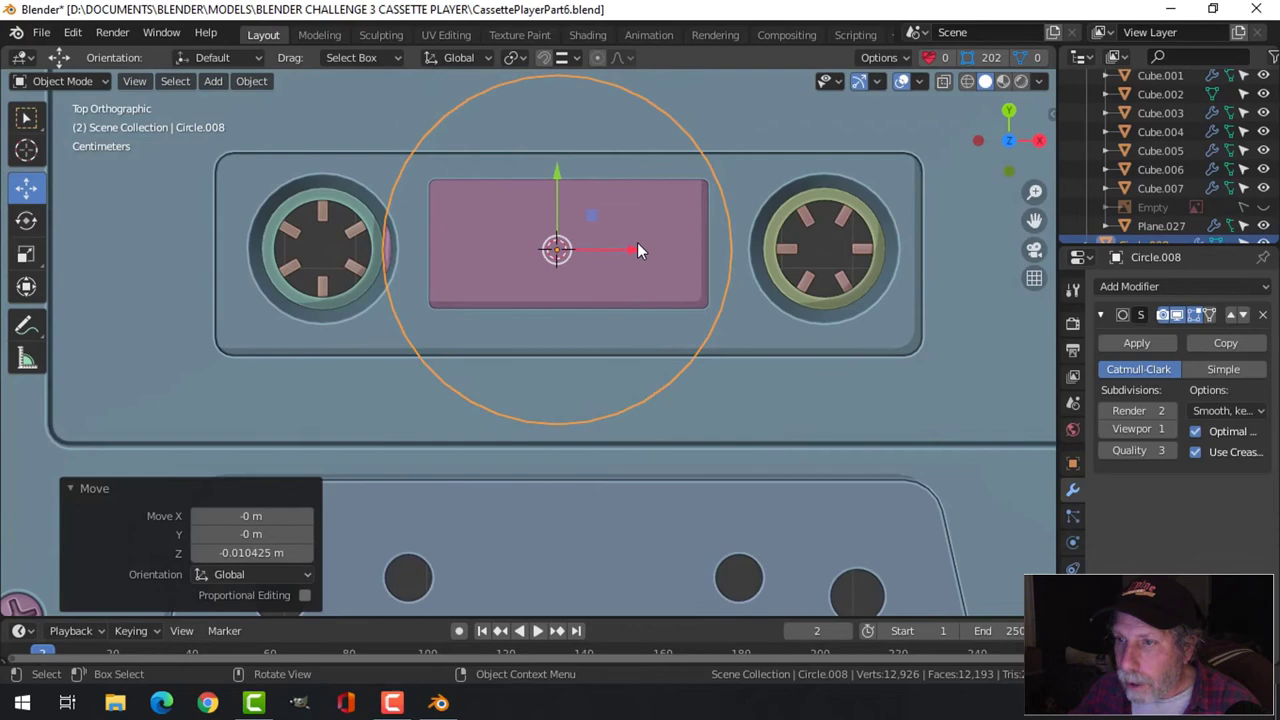
{"action": "left_click_drag", "start_coordinate": [637, 249], "coordinate": [439, 269]}
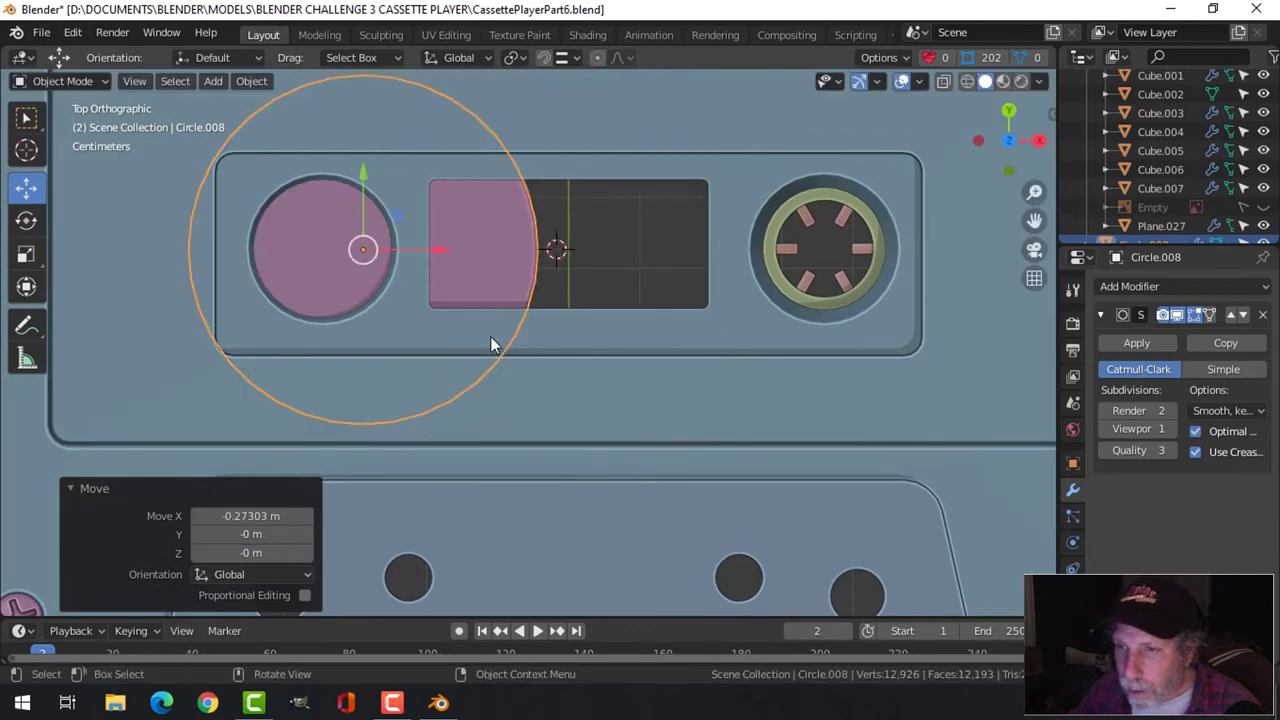
{"action": "scroll", "coordinate": [478, 302], "scroll_direction": "down", "scroll_amount": 4}
Step: Bisect the disc along a vertical line with Fill and Clear Outer, discarding one half
{"action": "key", "text": "Tab"}
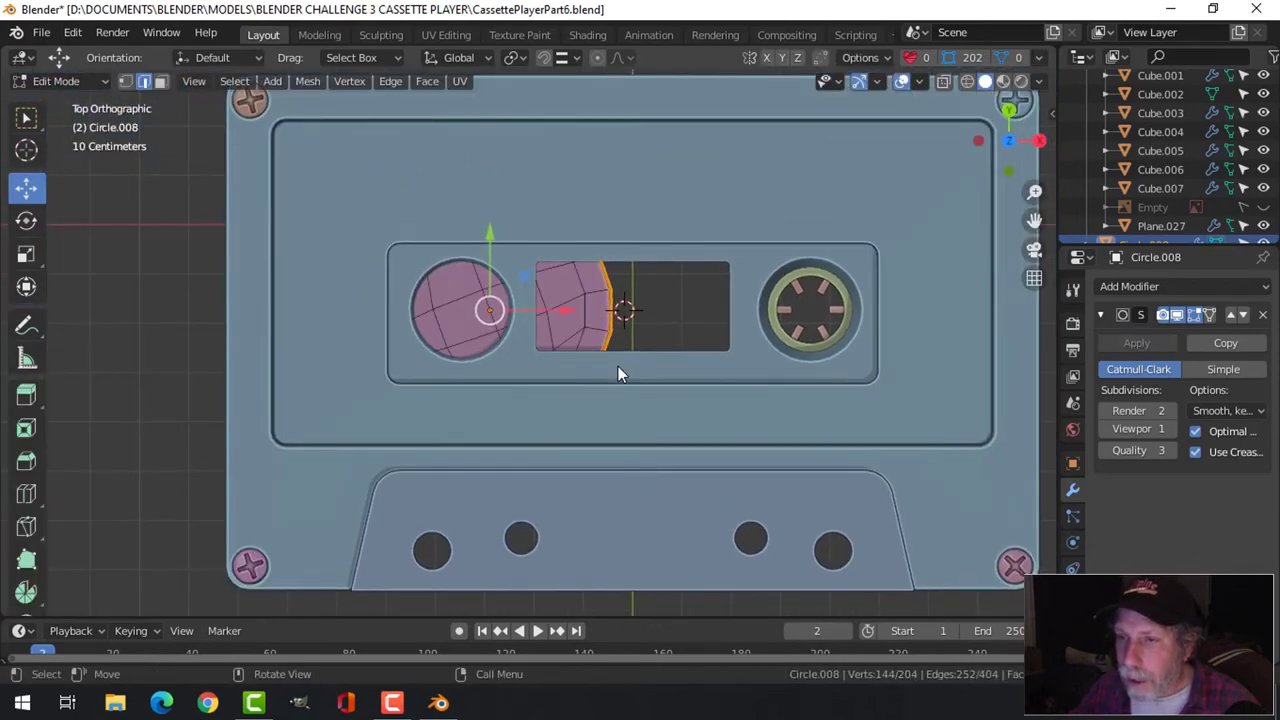
{"action": "key", "text": "a"}
{"action": "key", "text": "z"}
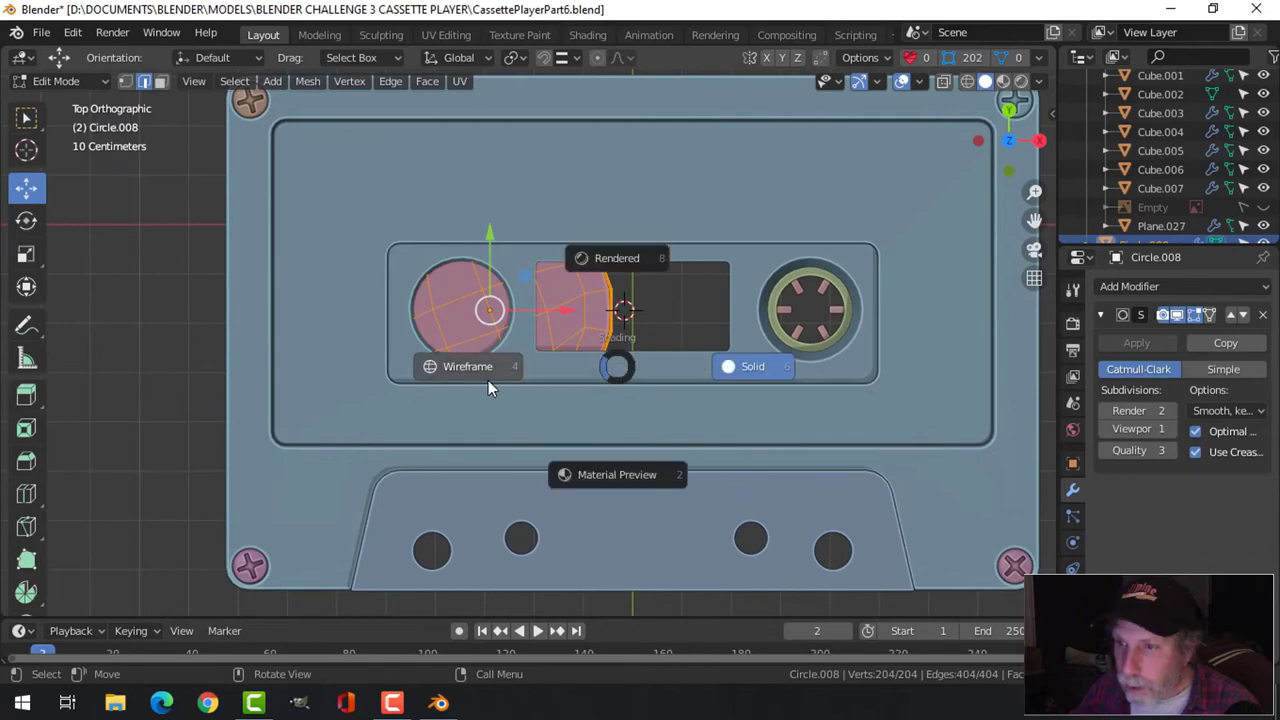
{"action": "left_click", "coordinate": [486, 378]}
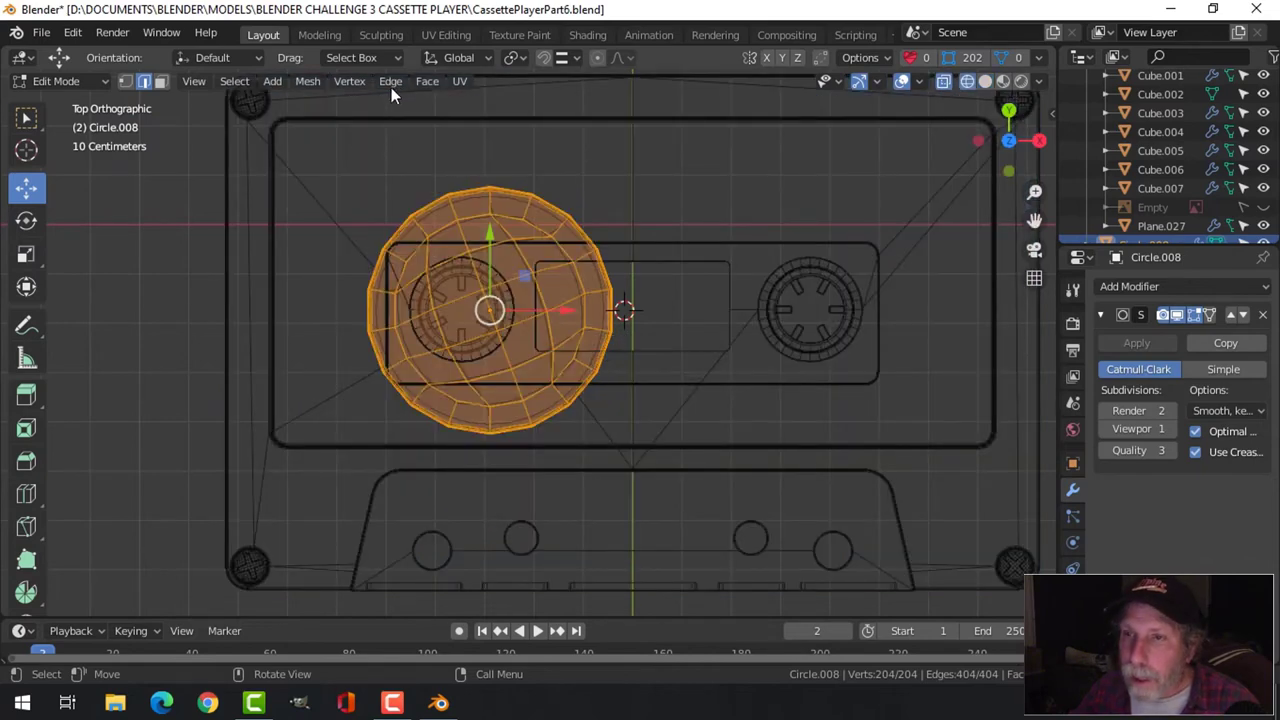
{"action": "left_click", "coordinate": [310, 84]}
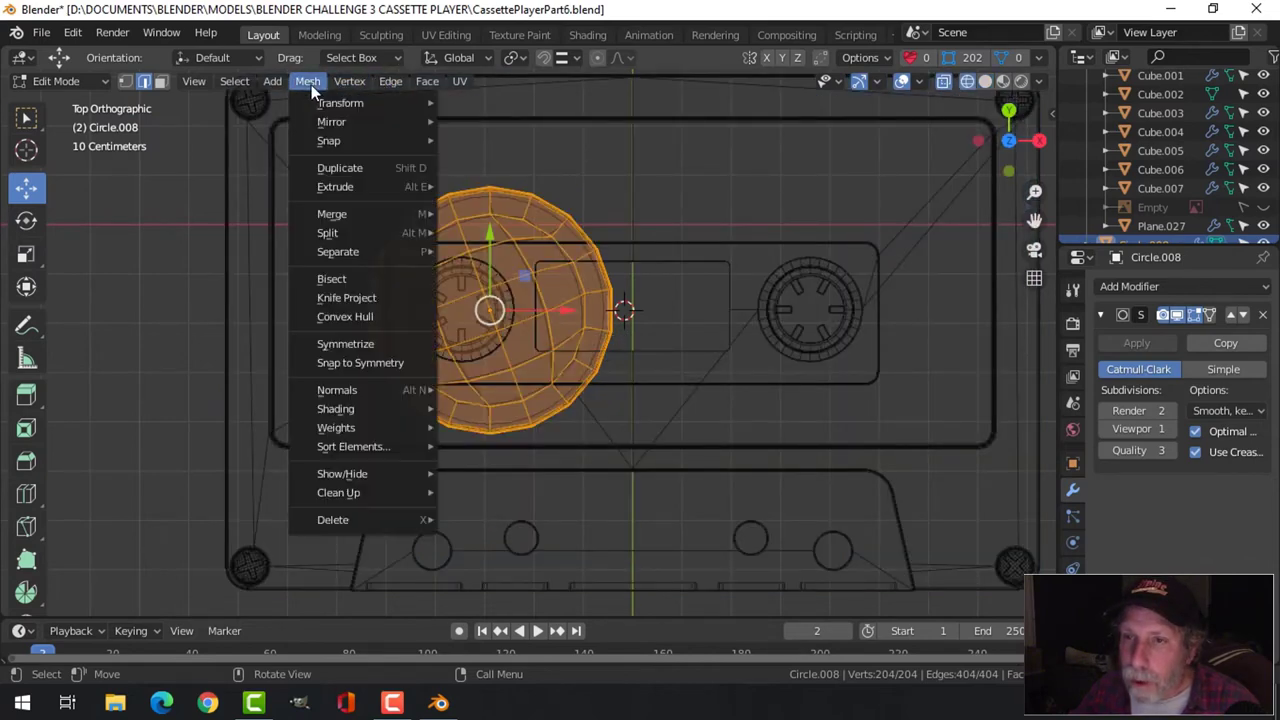
{"action": "left_click", "coordinate": [331, 278]}
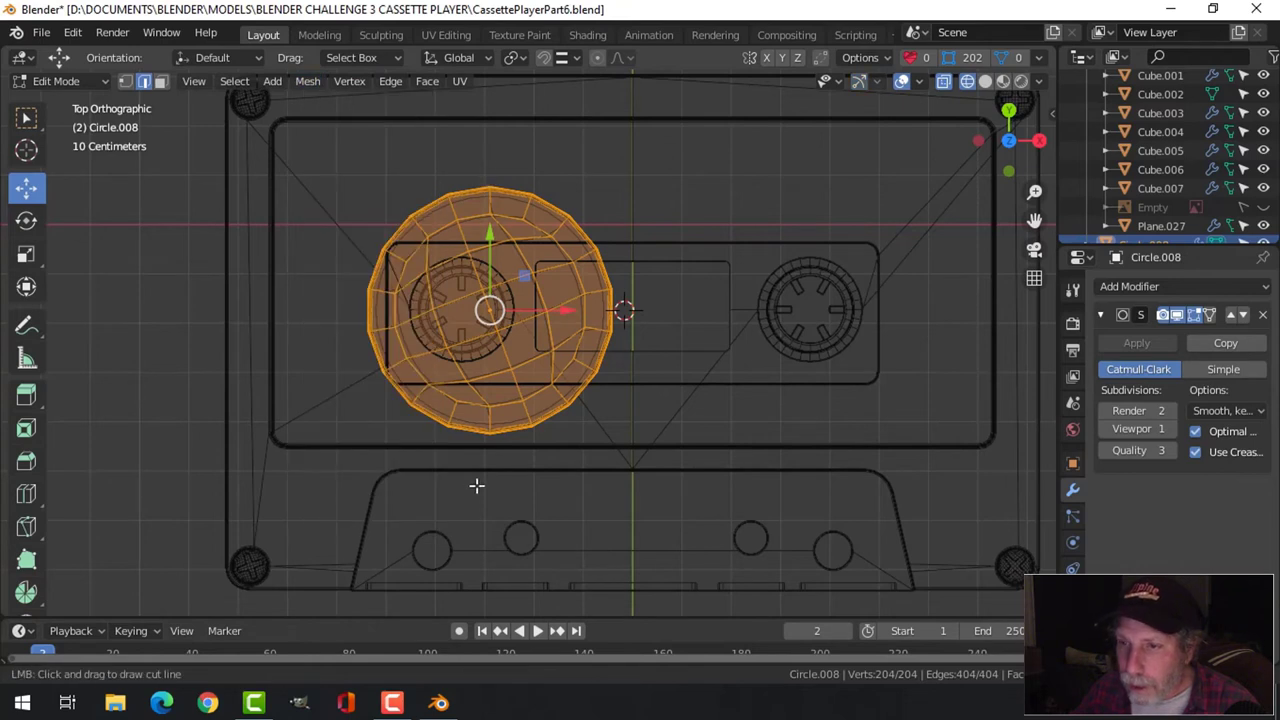
{"action": "left_click_drag", "start_coordinate": [490, 503], "coordinate": [492, 184]}
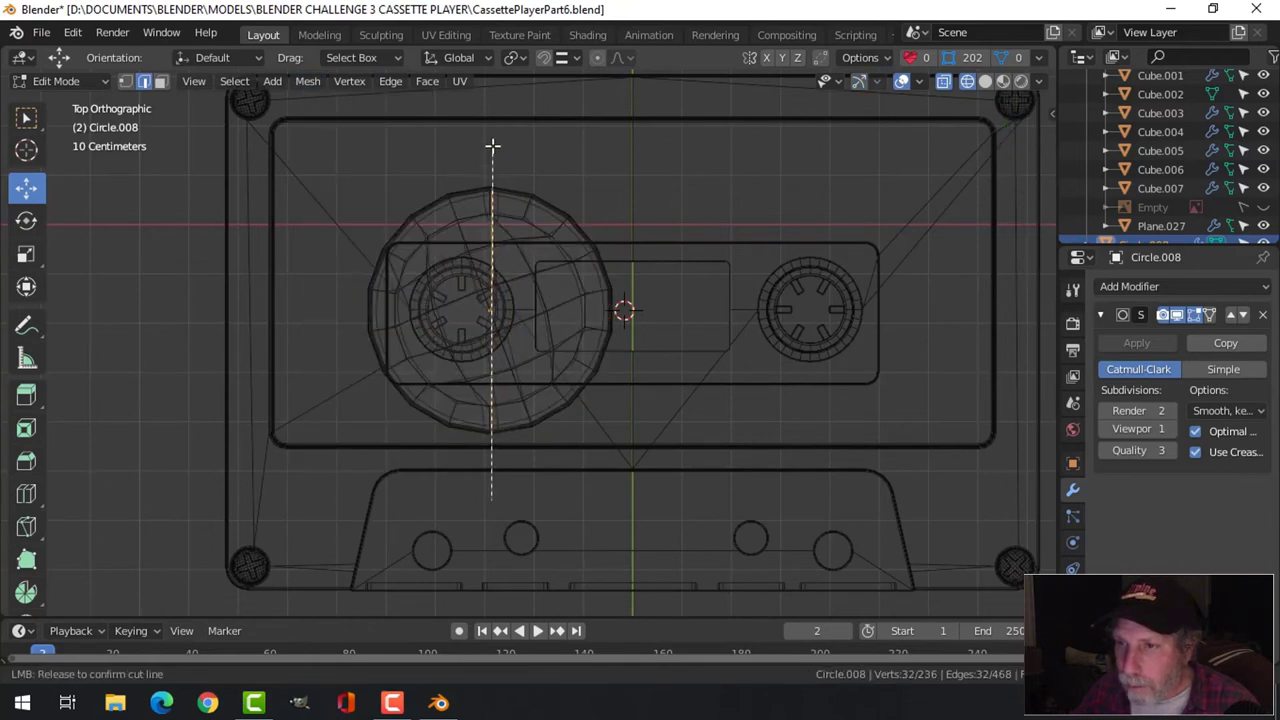
{"action": "left_click_drag", "start_coordinate": [491, 140], "coordinate": [489, 132]}
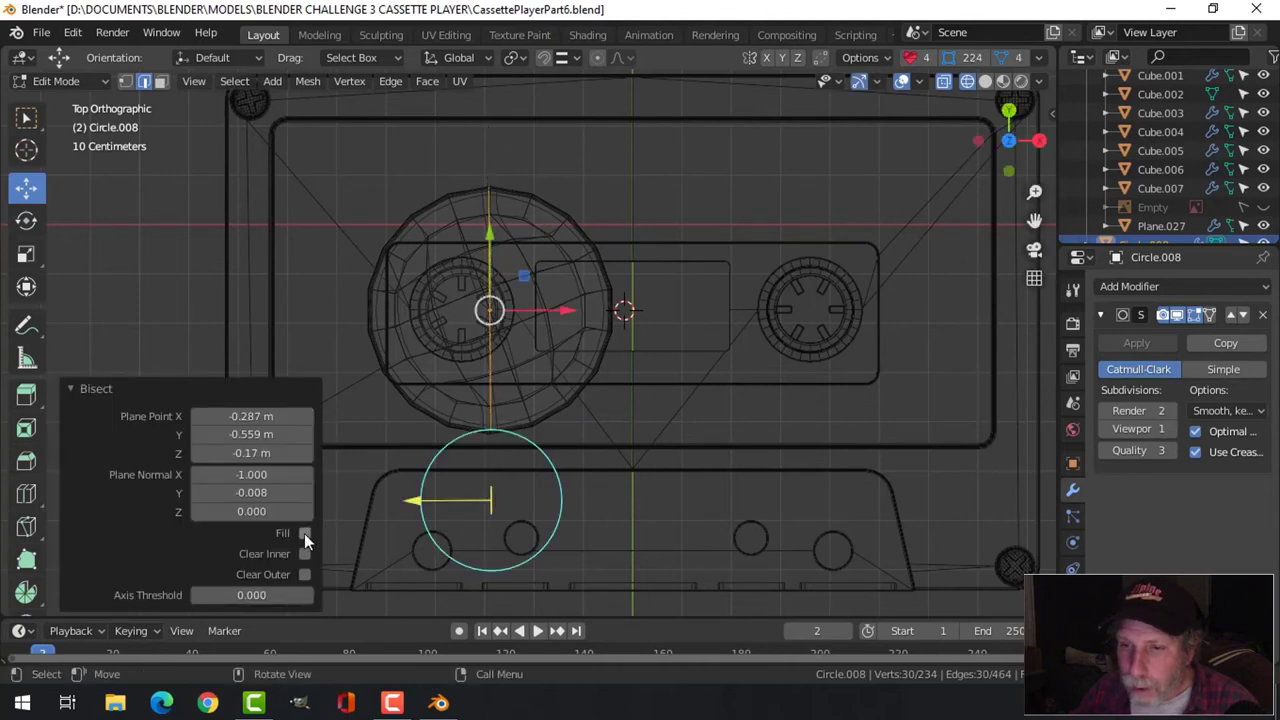
{"action": "left_click", "coordinate": [305, 575]}
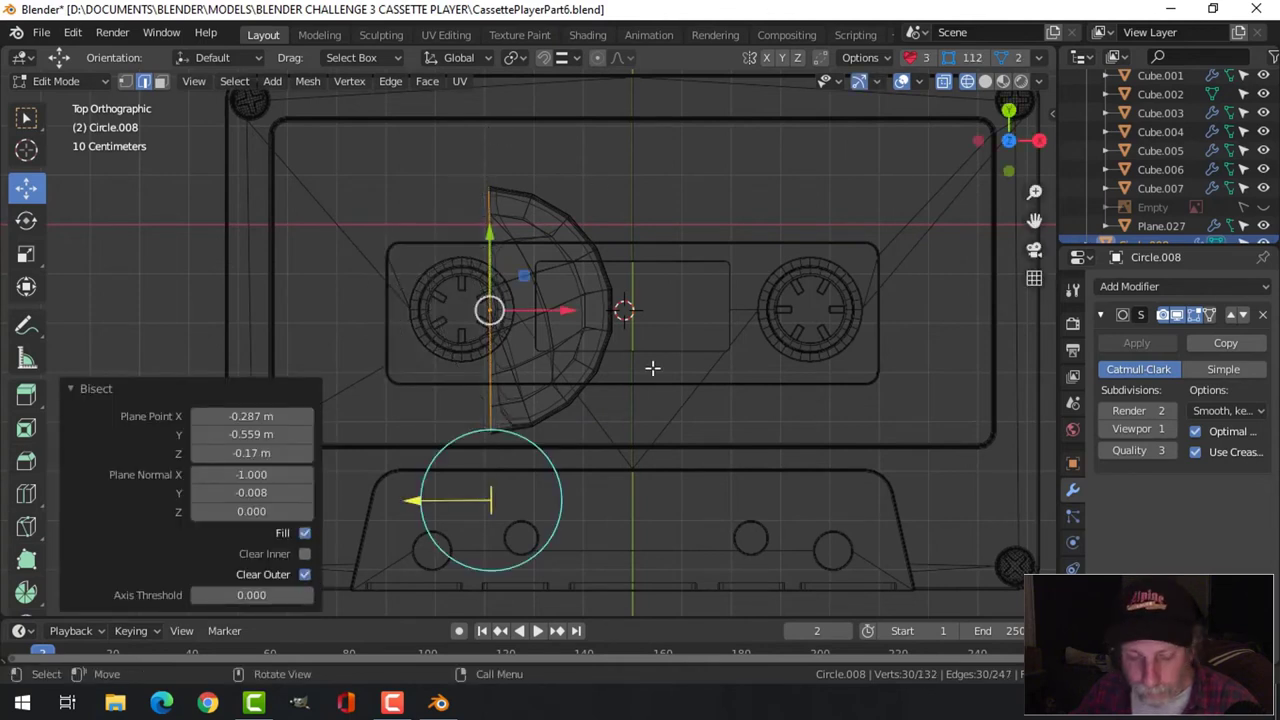
Step: Return to Object Mode in solid shading and view the half-disc from the top
{"action": "key", "text": "alt+a"}
{"action": "key", "text": "Tab"}
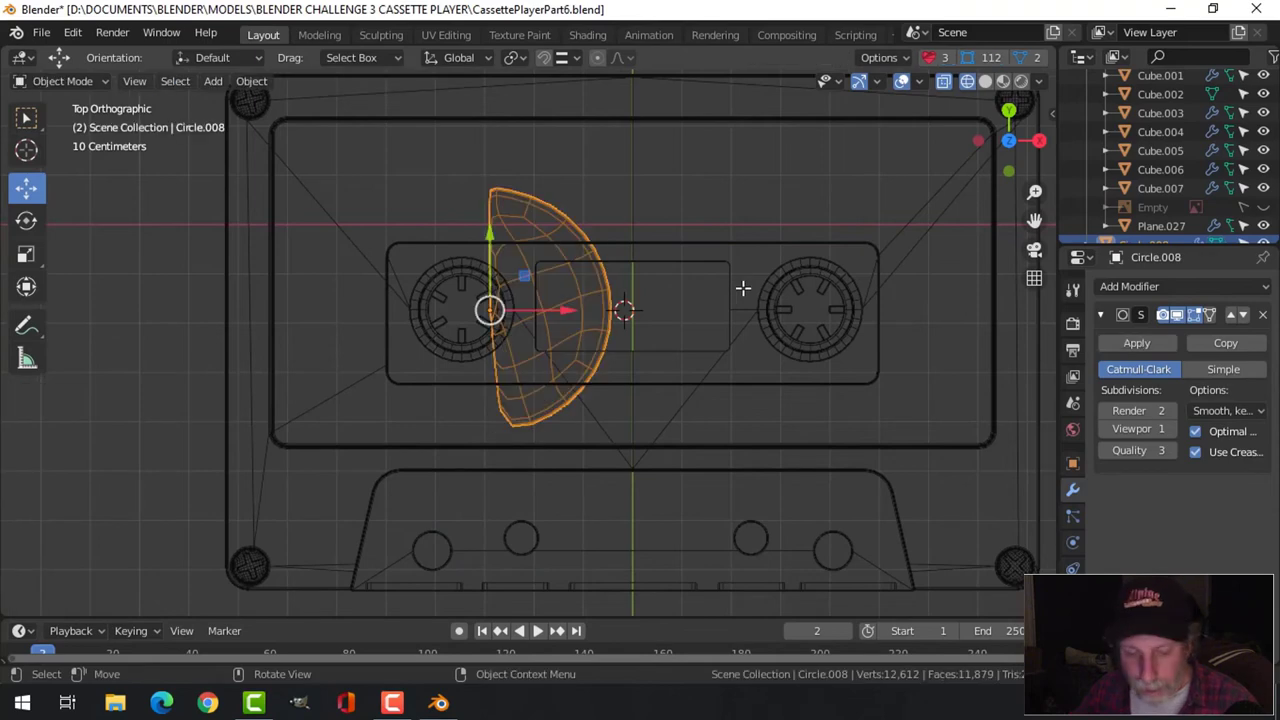
{"action": "key", "text": "z"}
{"action": "left_click", "coordinate": [873, 292]}
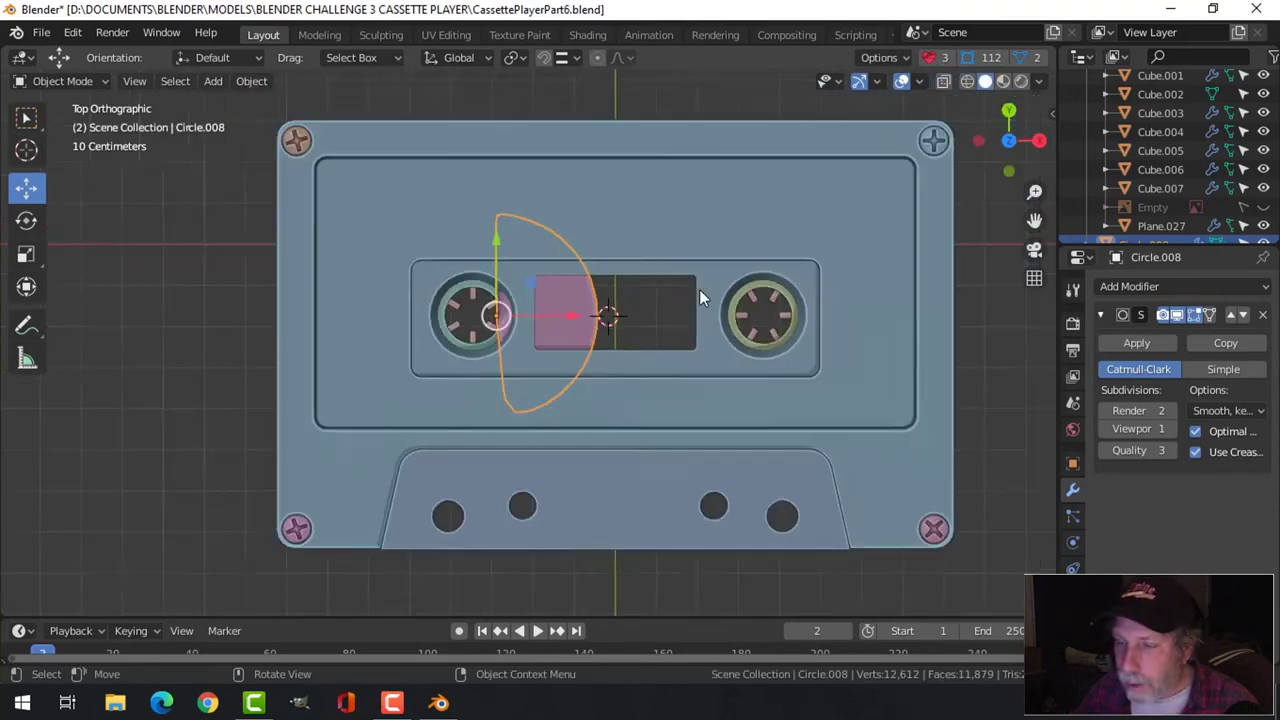
{"action": "mouse_move", "coordinate": [700, 294]}
{"action": "middle_mouse_down"}
{"action": "mouse_move", "coordinate": [680, 323]}
{"action": "mouse_move", "coordinate": [737, 341]}
{"action": "mouse_move", "coordinate": [638, 357]}
{"action": "mouse_move", "coordinate": [583, 426]}
{"action": "mouse_move", "coordinate": [759, 422]}
{"action": "mouse_move", "coordinate": [641, 376]}
{"action": "middle_mouse_up"}
{"action": "key", "text": "KP_7"}
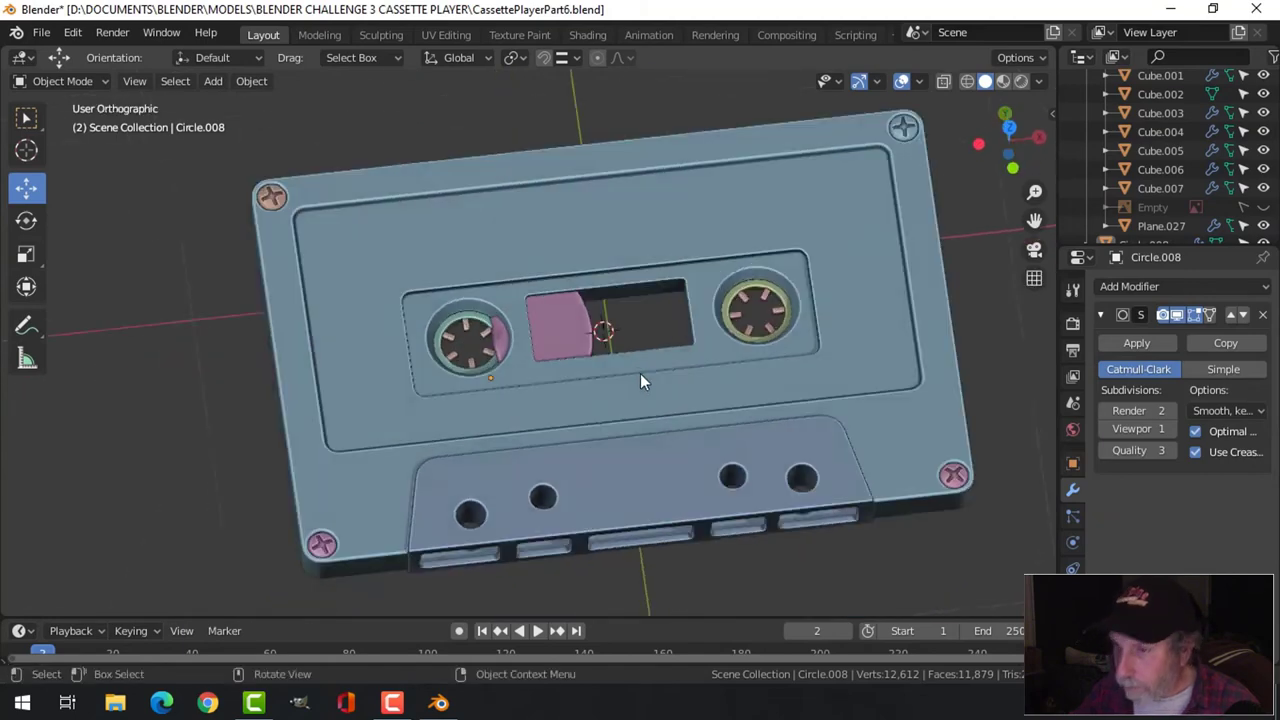
{"action": "scroll", "coordinate": [589, 284], "scroll_direction": "up", "scroll_amount": 4}
Step: Bisect the spool along a vertical line at the window's centre, keeping the filled left part
{"action": "key", "text": "Tab"}
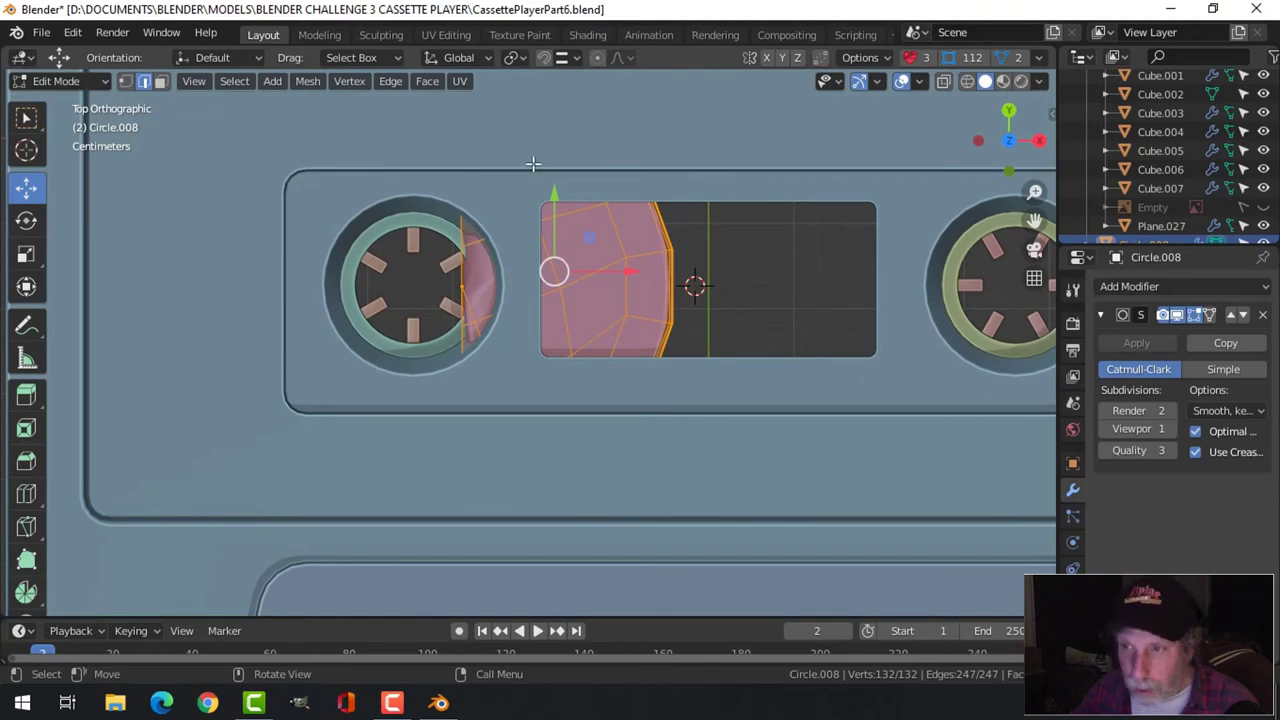
{"action": "left_click", "coordinate": [307, 83]}
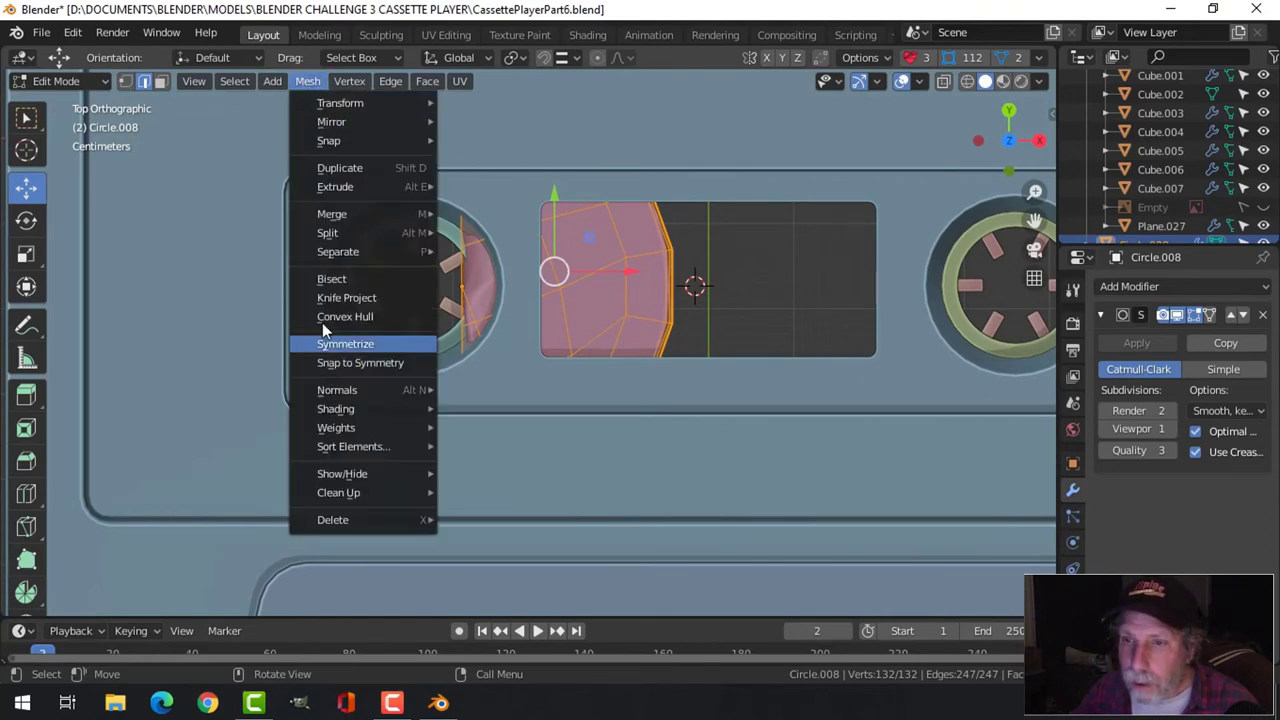
{"action": "left_click", "coordinate": [326, 277]}
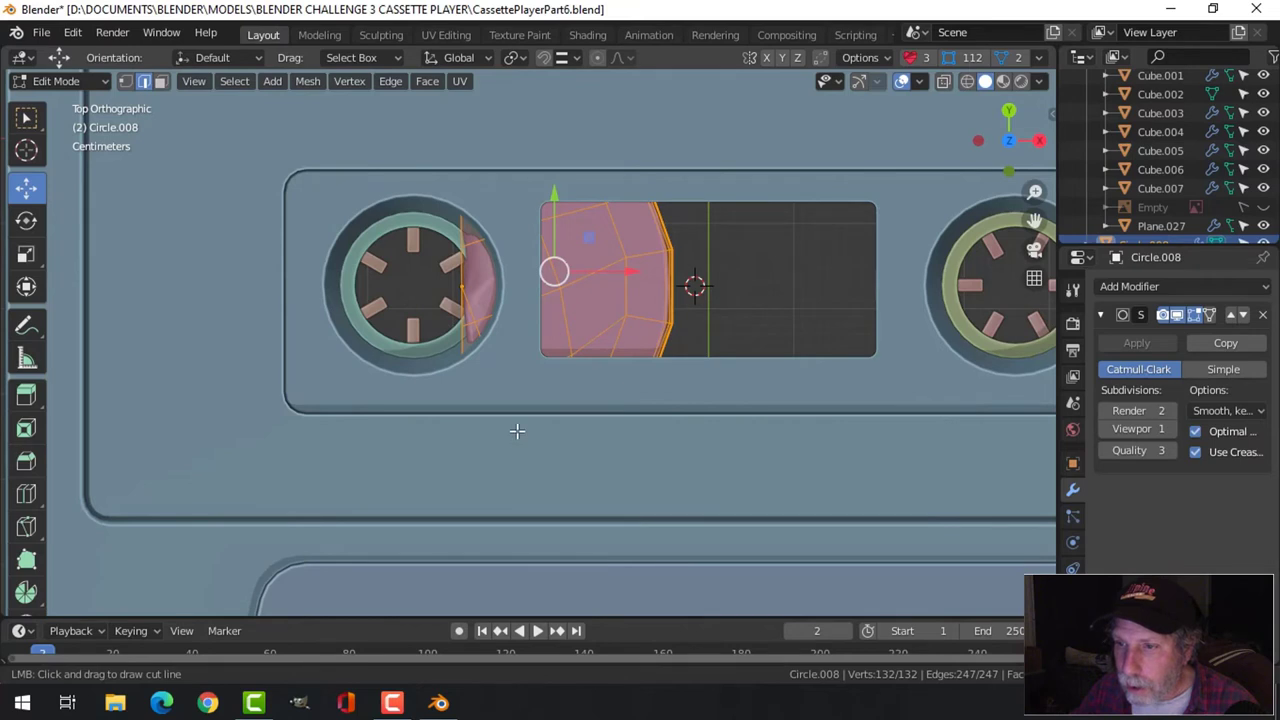
{"action": "left_click_drag", "start_coordinate": [517, 431], "coordinate": [531, 262]}
{"action": "left_click_drag", "start_coordinate": [519, 140], "coordinate": [517, 105]}
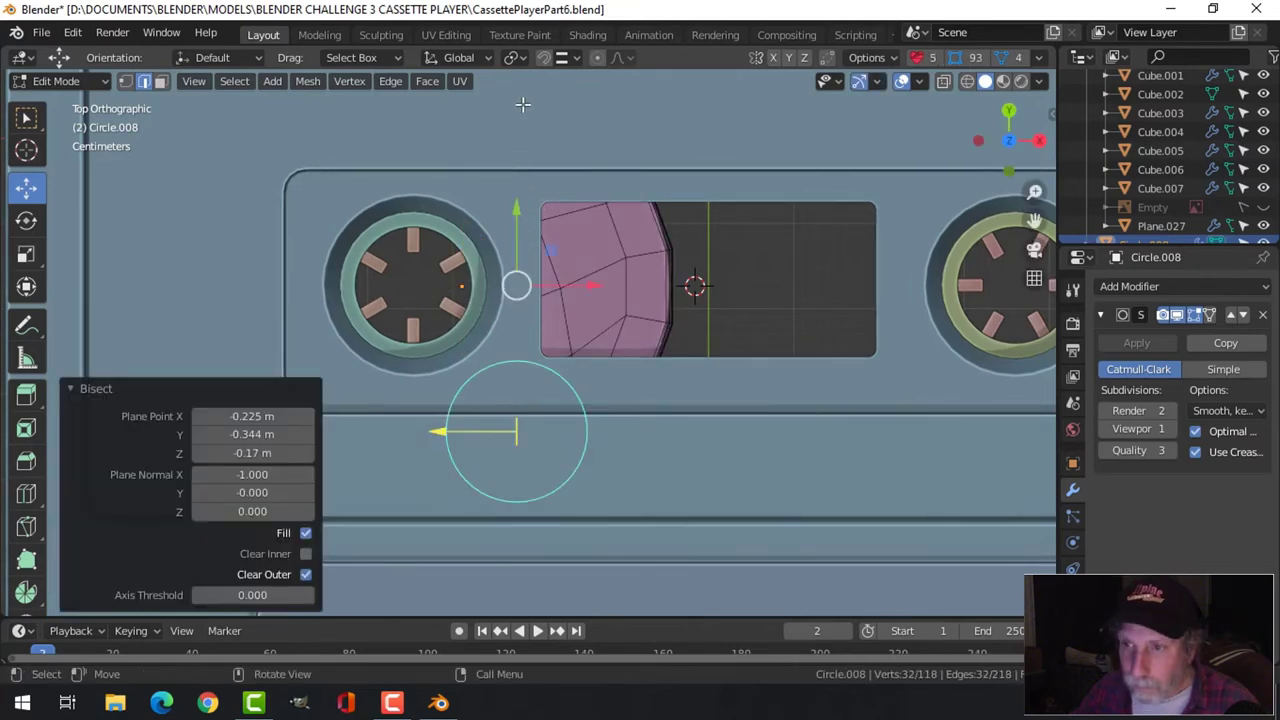
{"action": "left_click", "coordinate": [585, 190]}
{"action": "key", "text": "Tab"}
Step: Orbit and zoom around the cassette to inspect the pink half-spool
{"action": "scroll", "coordinate": [620, 278], "scroll_direction": "down", "scroll_amount": 4}
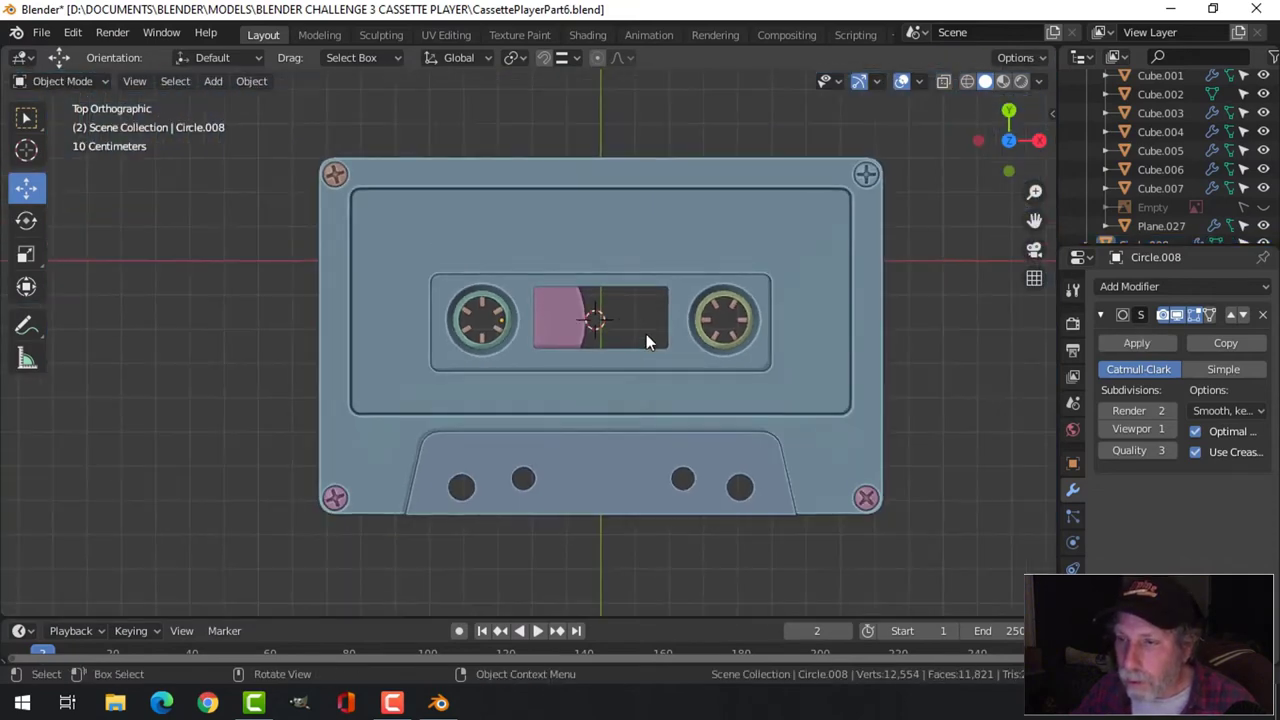
{"action": "middle_click_drag", "start_coordinate": [646, 334], "coordinate": [566, 312]}
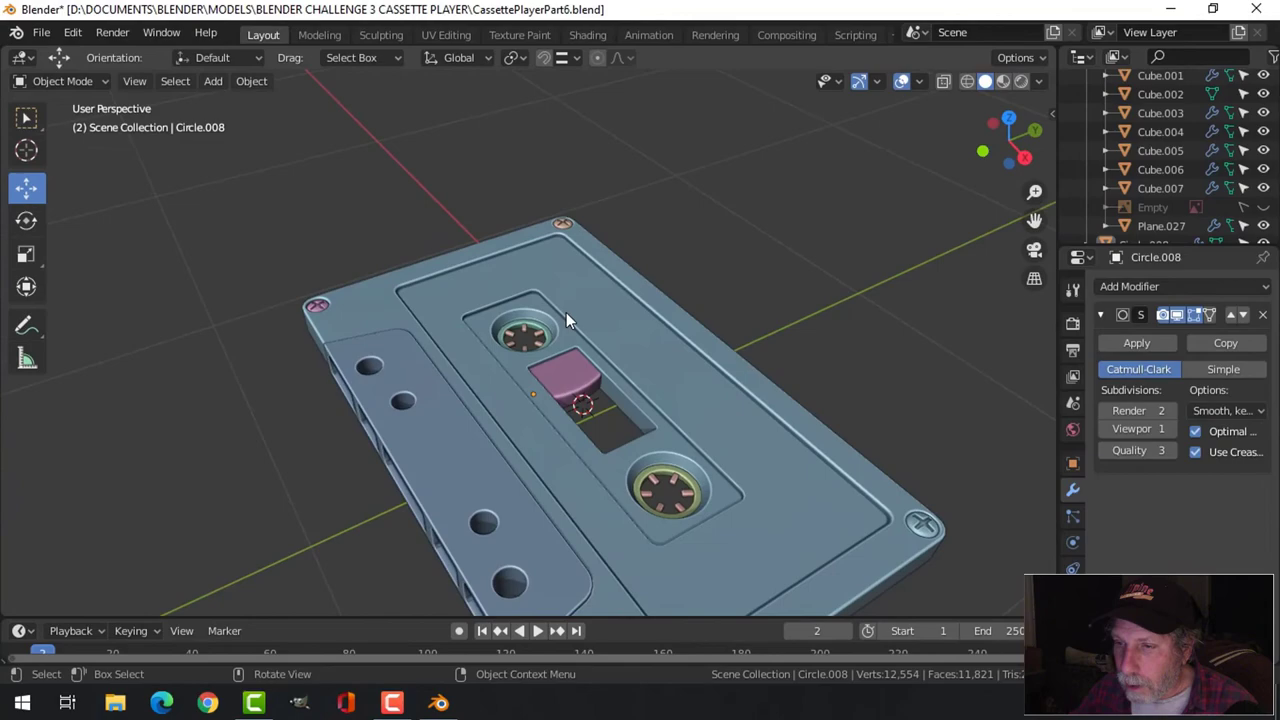
{"action": "scroll", "coordinate": [635, 434], "scroll_direction": "up", "scroll_amount": 3}
{"action": "middle_click_drag", "start_coordinate": [635, 434], "coordinate": [671, 409]}
{"action": "scroll", "coordinate": [636, 452], "scroll_direction": "down", "scroll_amount": 4}
{"action": "scroll", "coordinate": [630, 343], "scroll_direction": "down", "scroll_amount": 3}
Step: Make the Player collection visible and select every object in the Cassette collection
{"action": "scroll", "coordinate": [690, 395], "scroll_direction": "up", "scroll_amount": 2}
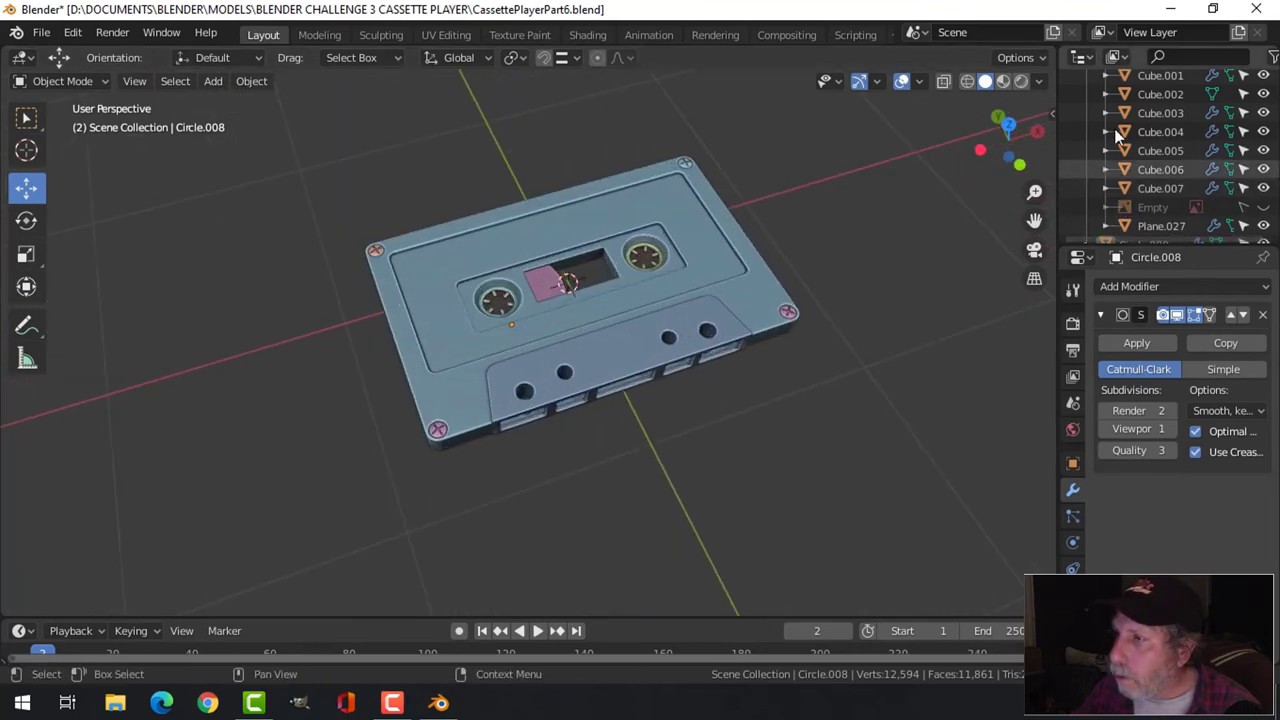
{"action": "scroll", "coordinate": [1120, 150], "scroll_direction": "up", "scroll_amount": 3}
{"action": "left_click", "coordinate": [1087, 118]}
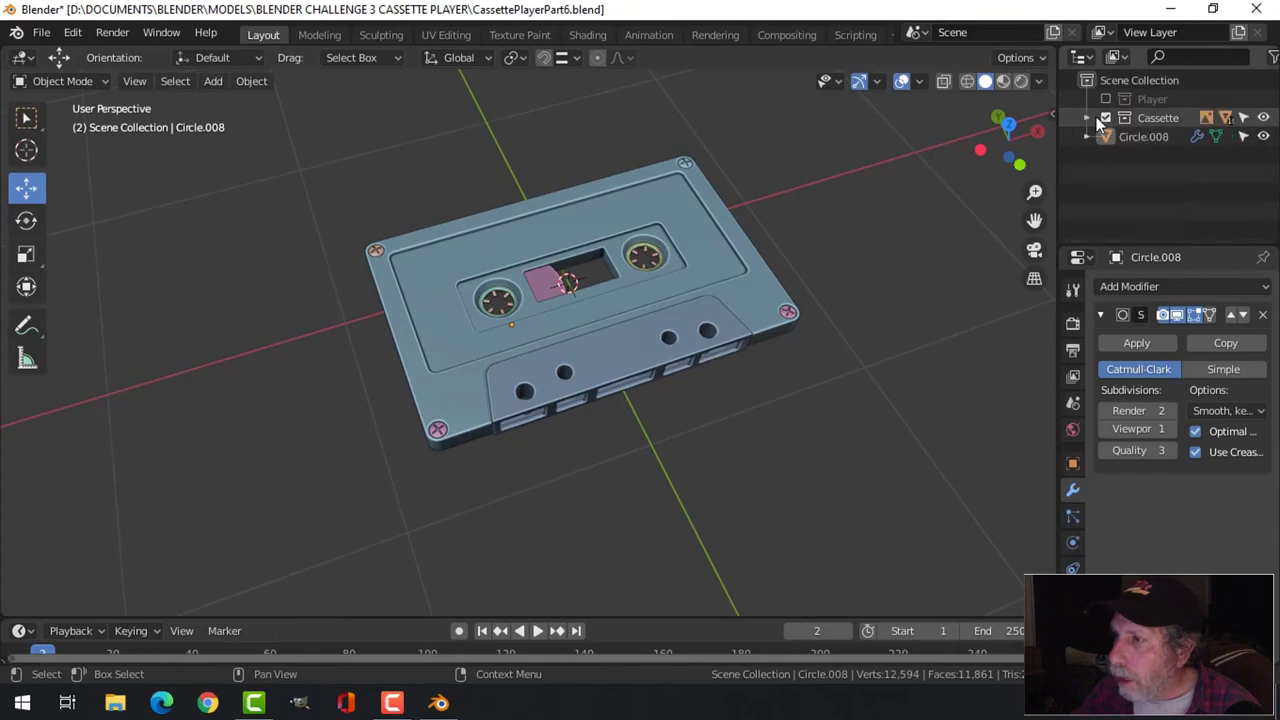
{"action": "left_click", "coordinate": [1106, 99]}
{"action": "scroll", "coordinate": [757, 300], "scroll_direction": "down", "scroll_amount": 5}
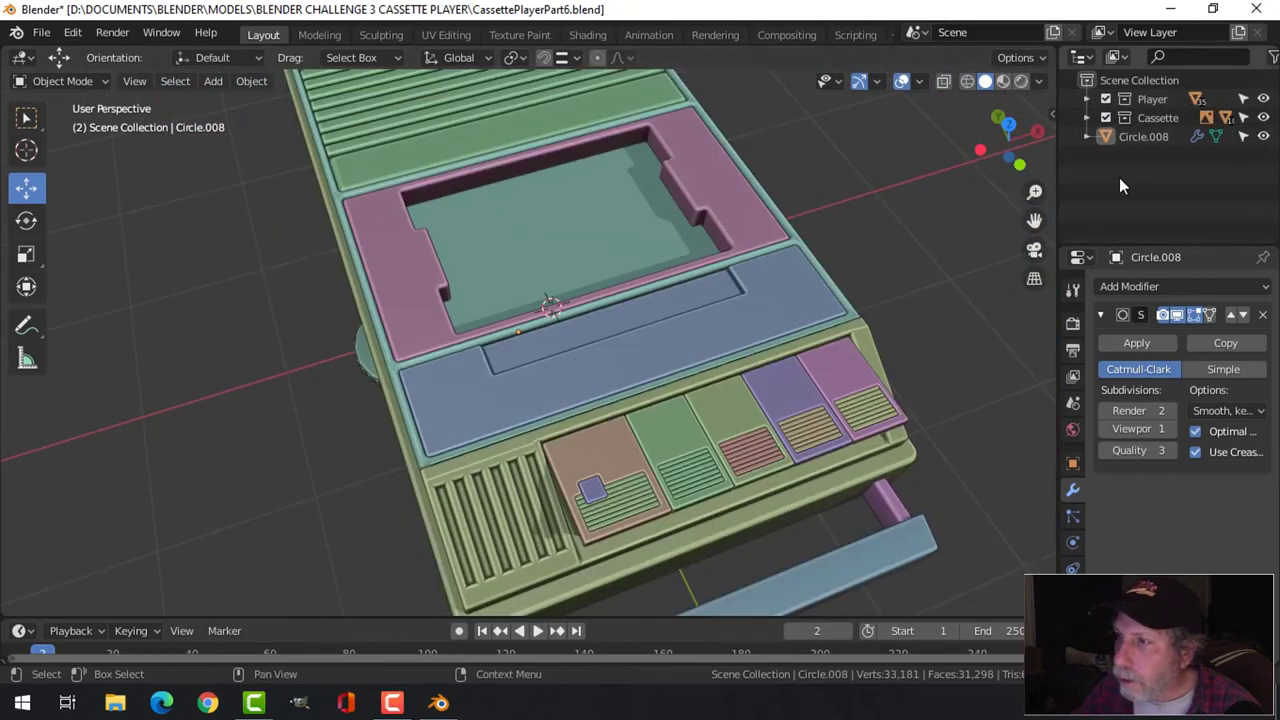
{"action": "left_click", "coordinate": [1150, 116]}
{"action": "right_click", "coordinate": [1151, 115]}
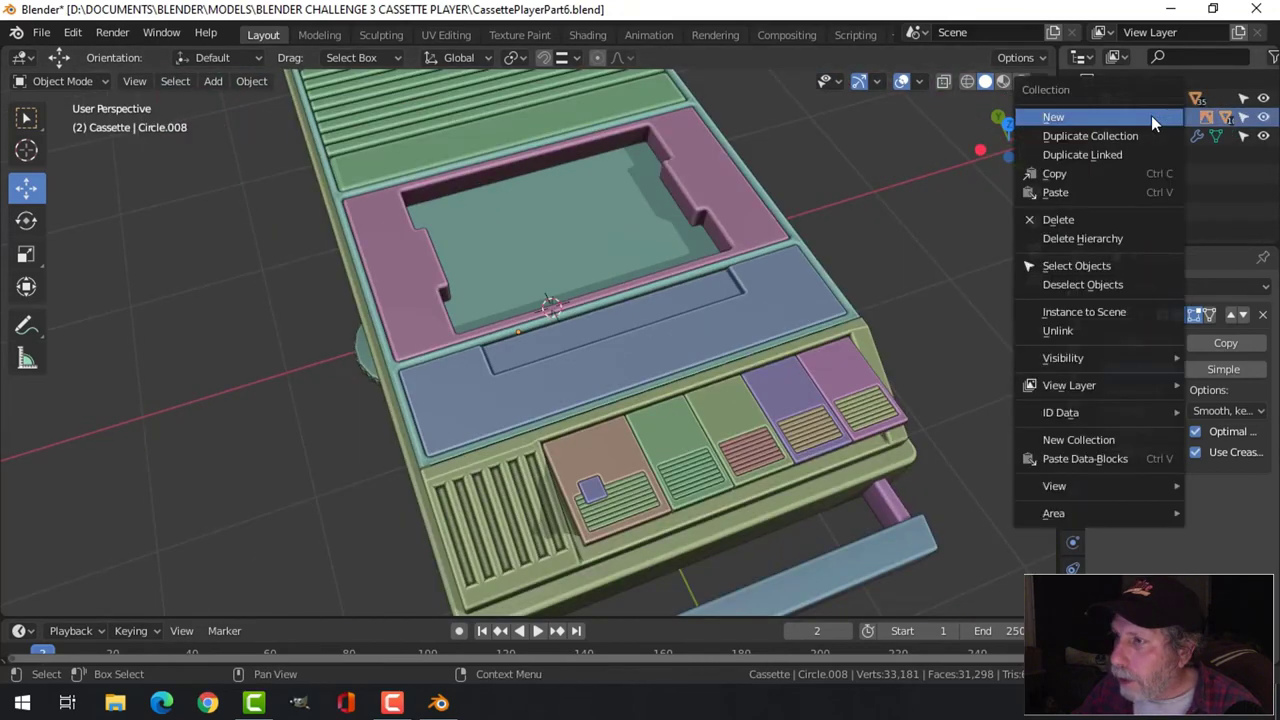
{"action": "left_click", "coordinate": [1090, 265]}
Step: Lower the cassette parts 0.1277 m and shift them −0.016811 m along Y into the bay
{"action": "scroll", "coordinate": [880, 336], "scroll_direction": "down", "scroll_amount": 2}
{"action": "middle_click_drag", "start_coordinate": [880, 345], "coordinate": [557, 330]}
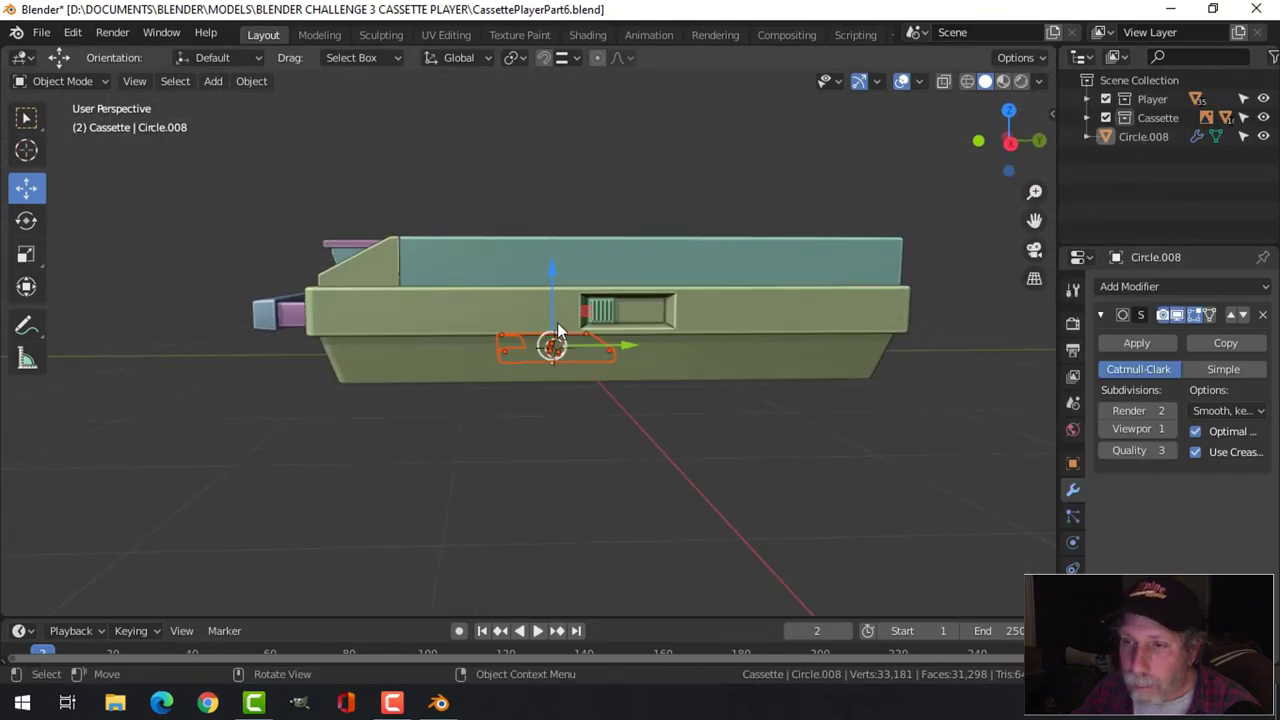
{"action": "left_click_drag", "start_coordinate": [559, 274], "coordinate": [570, 152]}
{"action": "middle_click_drag", "start_coordinate": [570, 152], "coordinate": [560, 214]}
{"action": "left_click_drag", "start_coordinate": [560, 214], "coordinate": [561, 222]}
{"action": "middle_click_drag", "start_coordinate": [561, 222], "coordinate": [623, 326]}
{"action": "scroll", "coordinate": [625, 330], "scroll_direction": "up", "scroll_amount": 3}
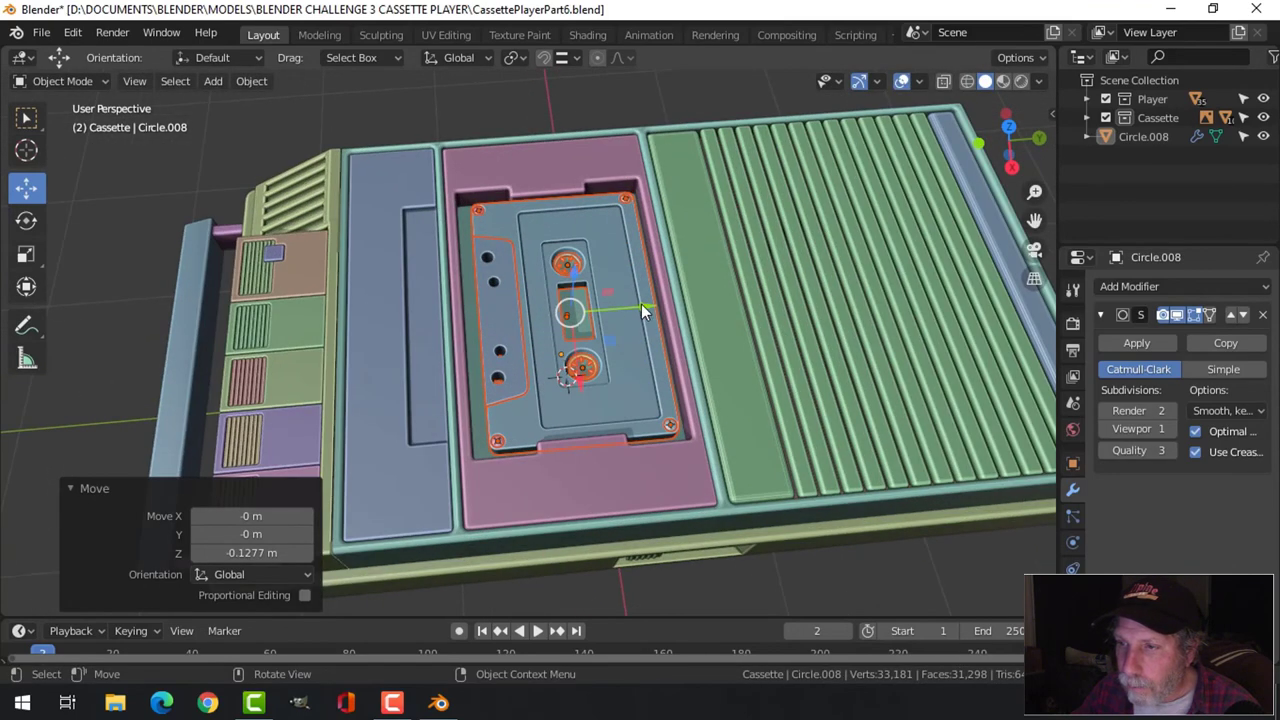
{"action": "left_click_drag", "start_coordinate": [637, 303], "coordinate": [634, 304]}
{"action": "mouse_move", "coordinate": [634, 304]}
{"action": "middle_mouse_down"}
{"action": "mouse_move", "coordinate": [742, 336]}
{"action": "mouse_move", "coordinate": [737, 391]}
{"action": "mouse_move", "coordinate": [694, 349]}
{"action": "mouse_move", "coordinate": [649, 180]}
{"action": "mouse_move", "coordinate": [649, 246]}
{"action": "mouse_move", "coordinate": [610, 300]}
{"action": "middle_mouse_up"}
Step: Raise the tape spool Circle.008 0.9151 m along Z into the cassette
{"action": "left_click", "coordinate": [570, 337]}
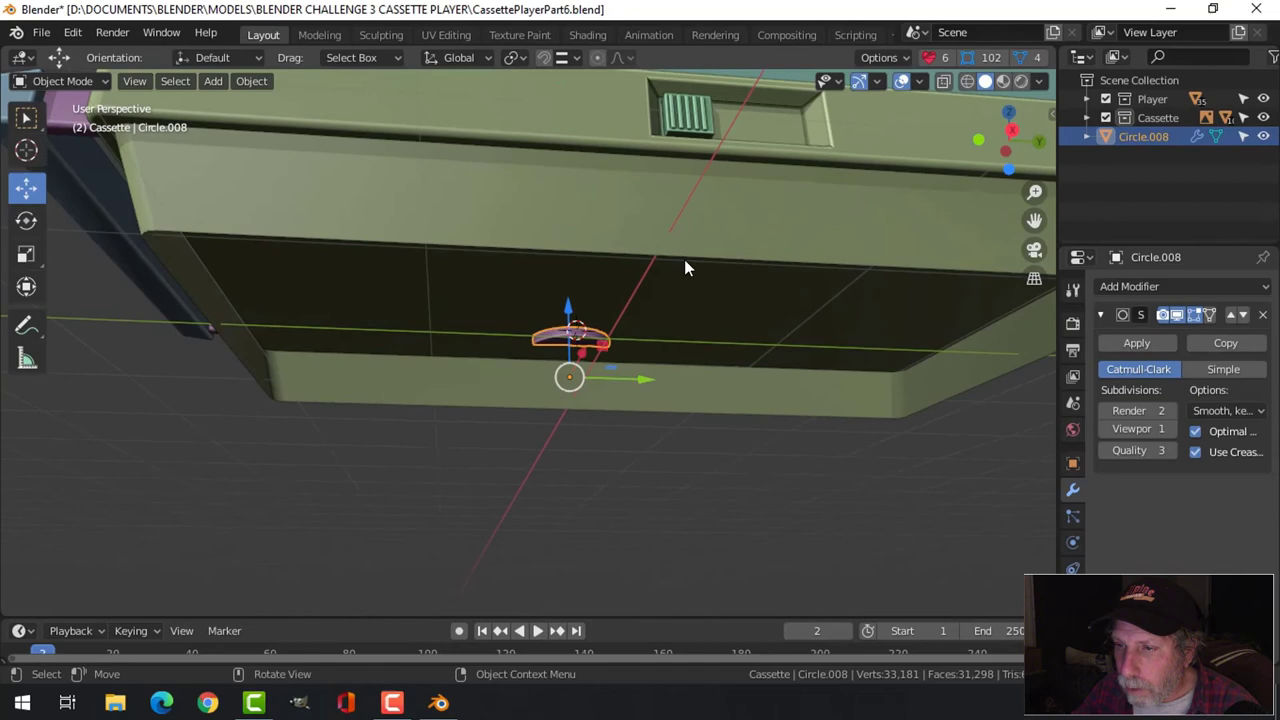
{"action": "middle_click_drag", "start_coordinate": [686, 267], "coordinate": [668, 382]}
{"action": "key", "text": "g"}
{"action": "key", "text": "z"}
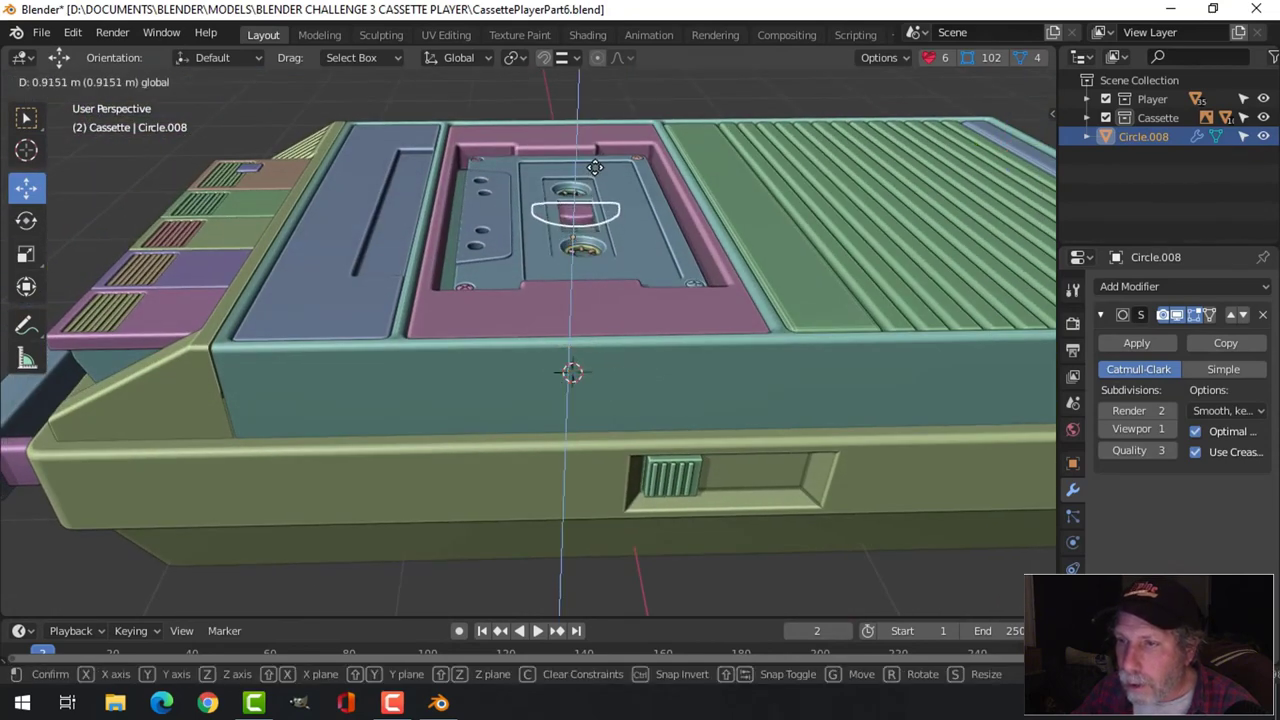
{"action": "left_click", "coordinate": [595, 167]}
Step: Orbit and zoom around the player to inspect the seated cassette, reels and pink spool
{"action": "middle_click_drag", "start_coordinate": [548, 215], "coordinate": [440, 266]}
{"action": "scroll", "coordinate": [584, 340], "scroll_direction": "up", "scroll_amount": 6}
{"action": "scroll", "coordinate": [543, 310], "scroll_direction": "down", "scroll_amount": 2}
{"action": "scroll", "coordinate": [543, 312], "scroll_direction": "down", "scroll_amount": 4}
{"action": "scroll", "coordinate": [482, 286], "scroll_direction": "up", "scroll_amount": 2}
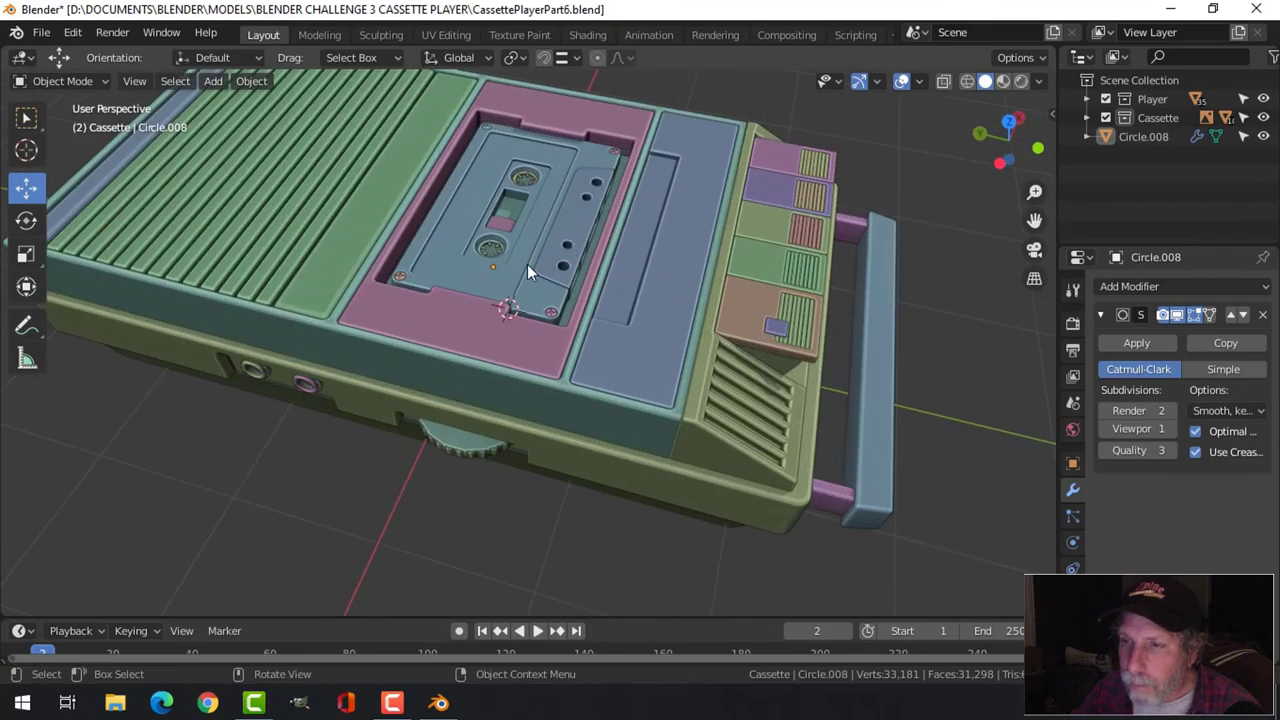
{"action": "scroll", "coordinate": [530, 240], "scroll_direction": "up", "scroll_amount": 3}
{"action": "middle_click_drag", "start_coordinate": [532, 213], "coordinate": [602, 337]}
{"action": "scroll", "coordinate": [554, 318], "scroll_direction": "up", "scroll_amount": 3}
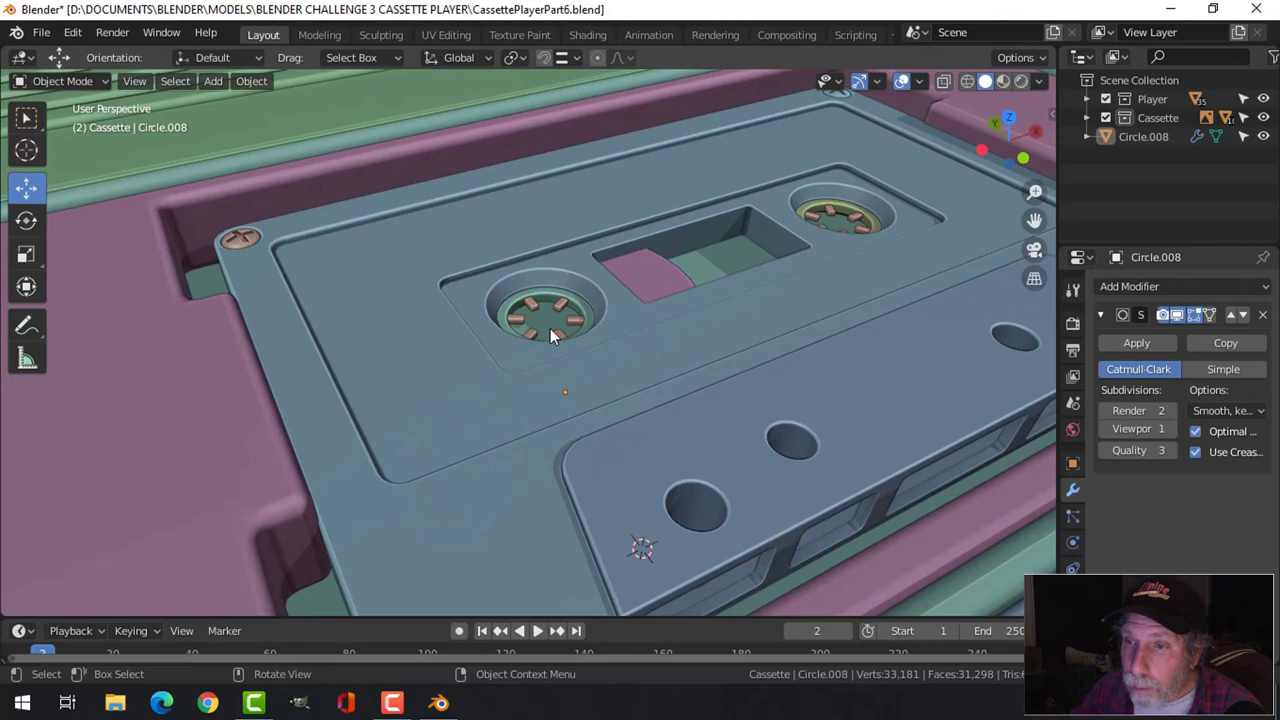
{"action": "scroll", "coordinate": [550, 335], "scroll_direction": "down", "scroll_amount": 4}
{"action": "middle_click_drag", "start_coordinate": [567, 344], "coordinate": [635, 376]}
{"action": "scroll", "coordinate": [585, 377], "scroll_direction": "up", "scroll_amount": 2}
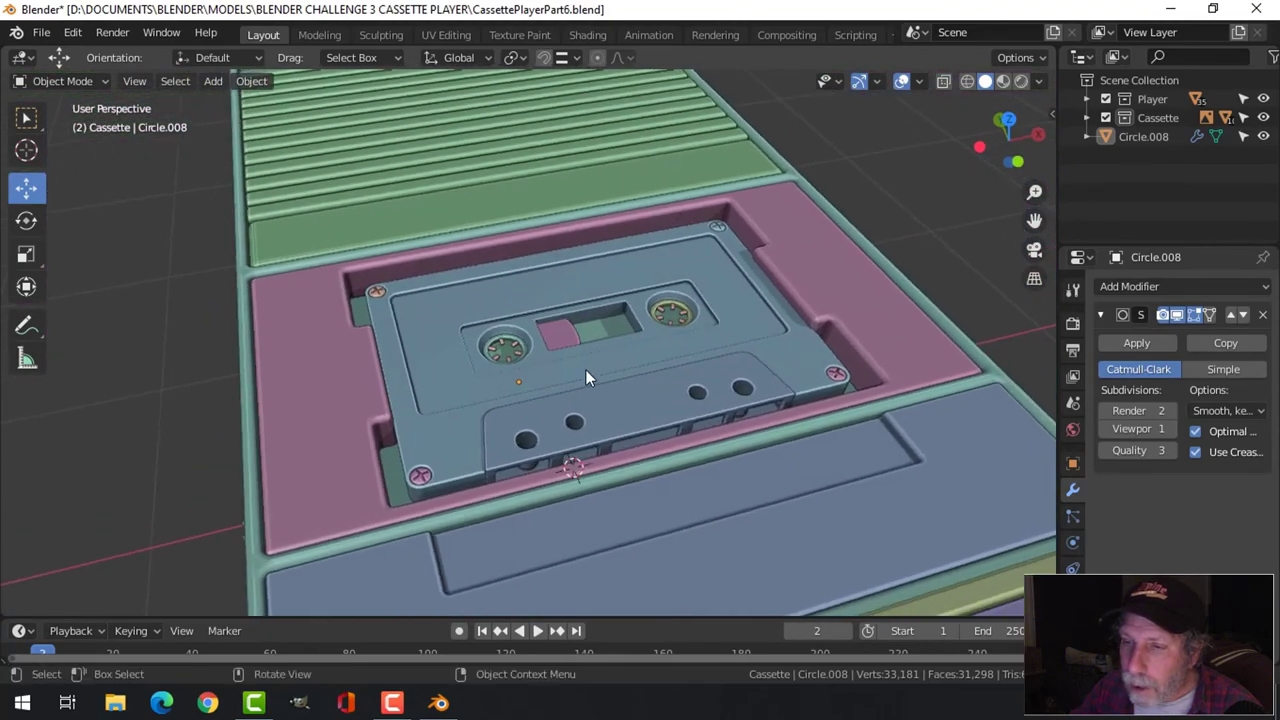
{"action": "scroll", "coordinate": [585, 377], "scroll_direction": "up", "scroll_amount": 2}
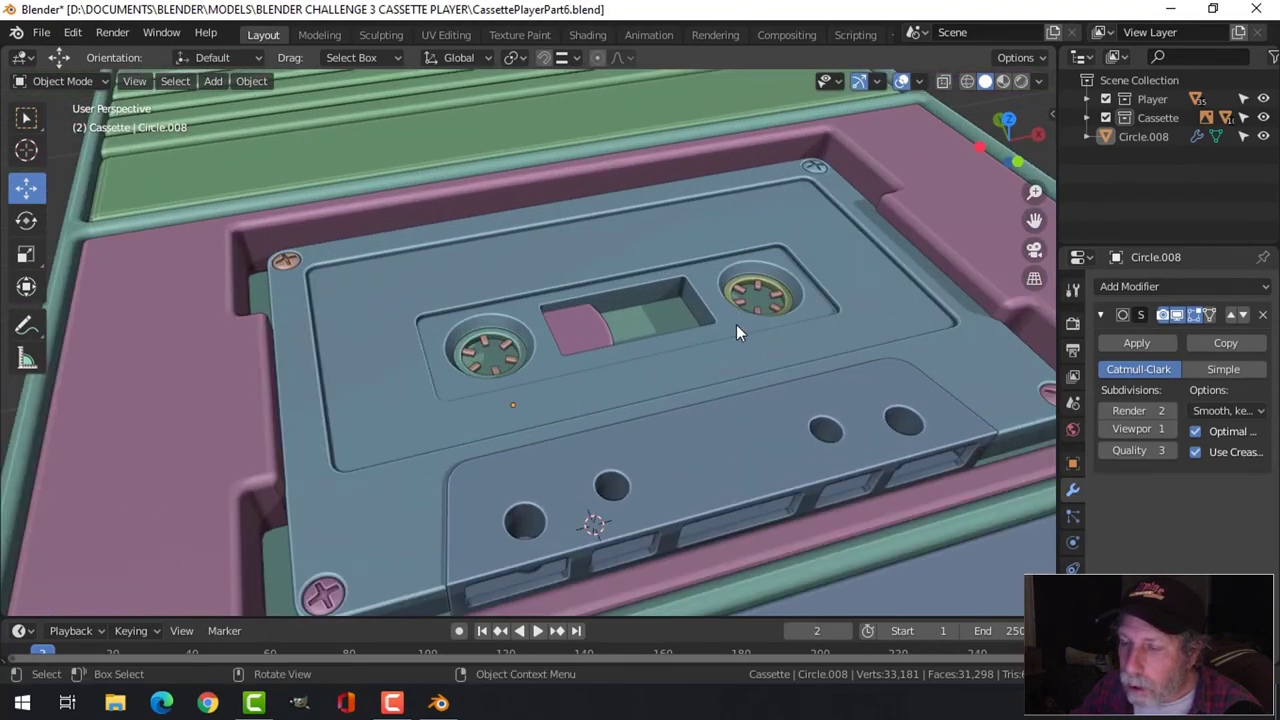
{"action": "scroll", "coordinate": [716, 334], "scroll_direction": "down", "scroll_amount": 4}
{"action": "middle_click_drag", "start_coordinate": [696, 343], "coordinate": [643, 481]}
{"action": "scroll", "coordinate": [613, 450], "scroll_direction": "up", "scroll_amount": 2}
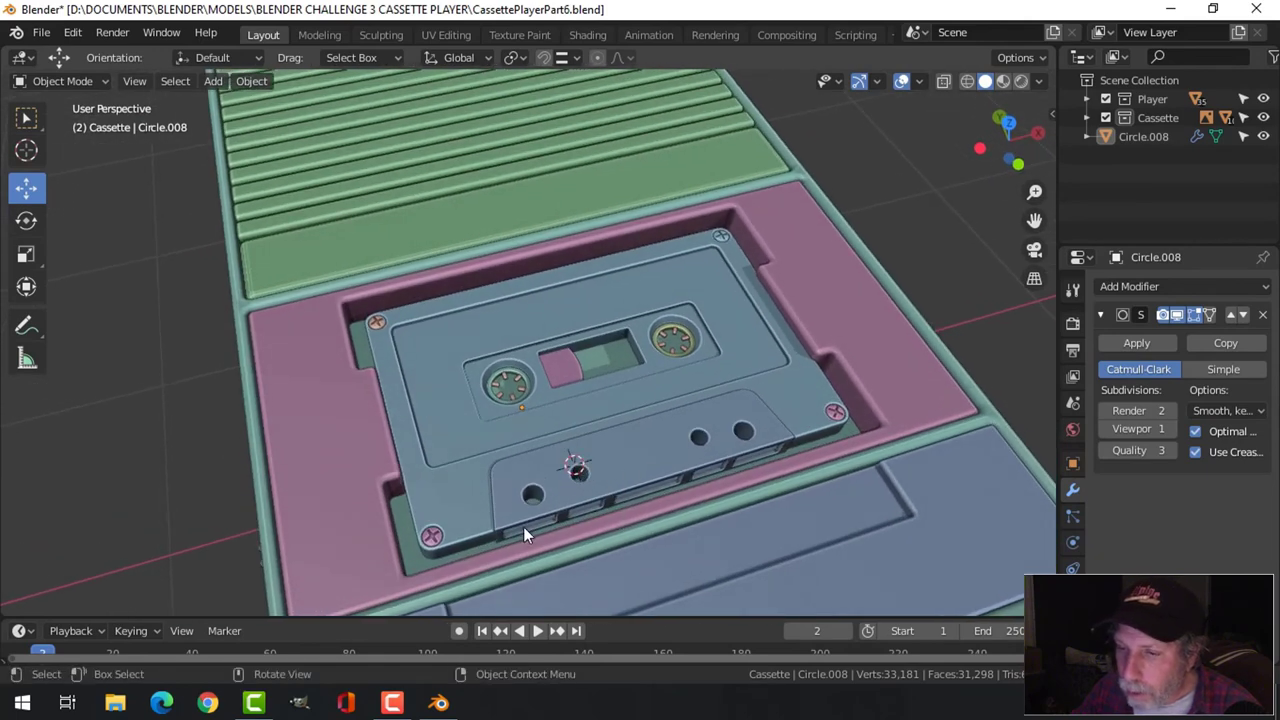
{"action": "scroll", "coordinate": [725, 480], "scroll_direction": "down", "scroll_amount": 5}
{"action": "mouse_move", "coordinate": [727, 452]}
{"action": "middle_mouse_down"}
{"action": "mouse_move", "coordinate": [784, 457]}
{"action": "mouse_move", "coordinate": [707, 460]}
{"action": "mouse_move", "coordinate": [723, 449]}
{"action": "middle_mouse_up"}
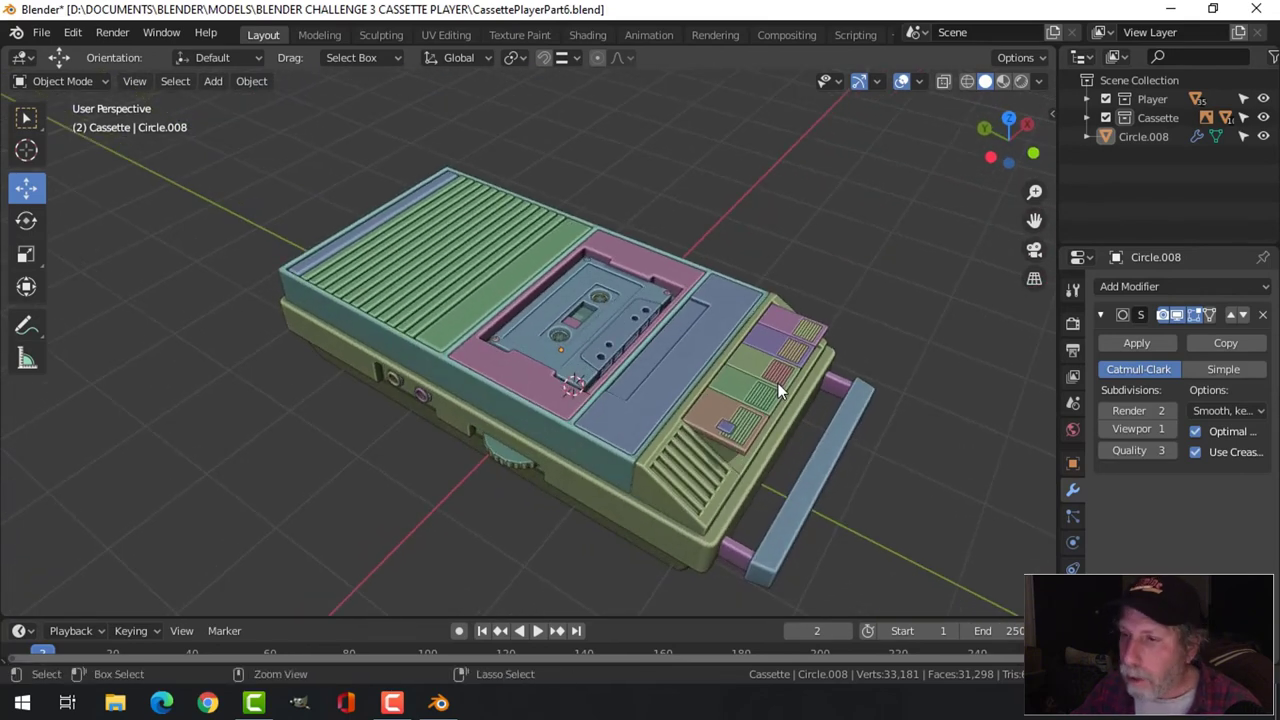
Step: Save CassettePlayerPart6.blend and orbit from top-down to low side views of the assembled player
{"action": "key", "text": "ctrl+s"}
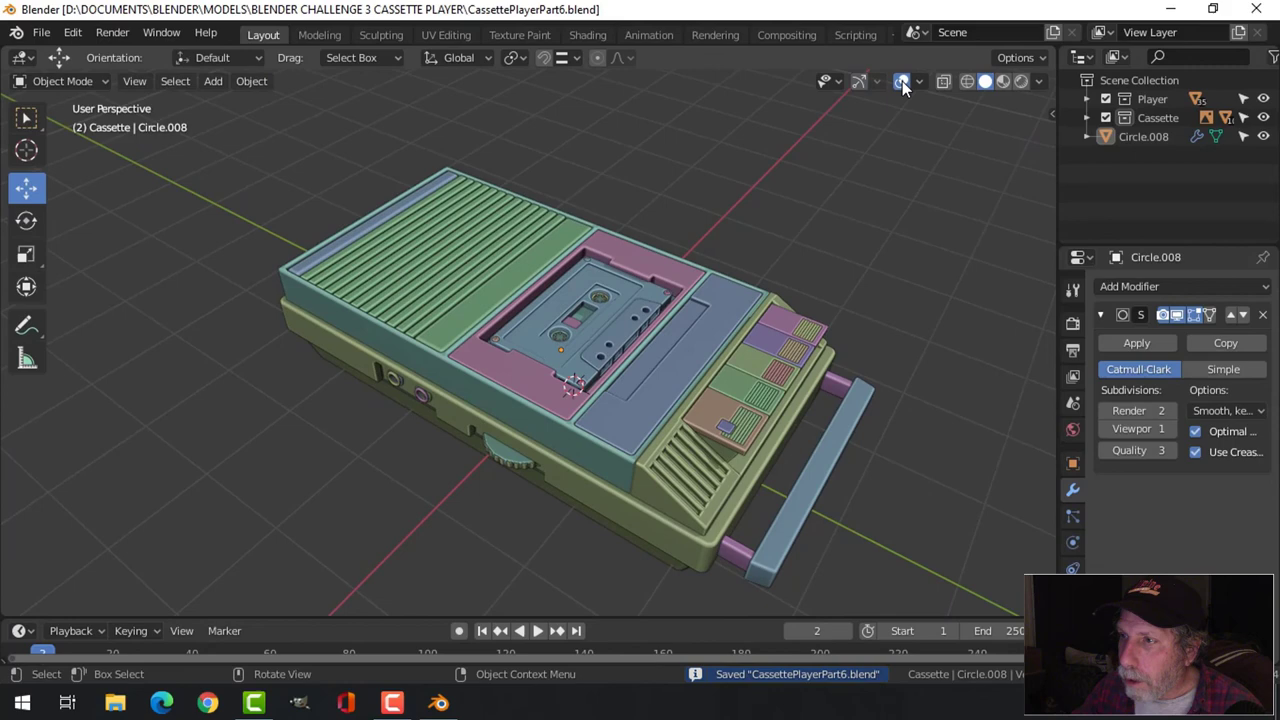
{"action": "scroll", "coordinate": [836, 240], "scroll_direction": "up", "scroll_amount": 2}
{"action": "middle_click_drag", "start_coordinate": [836, 240], "coordinate": [738, 356]}
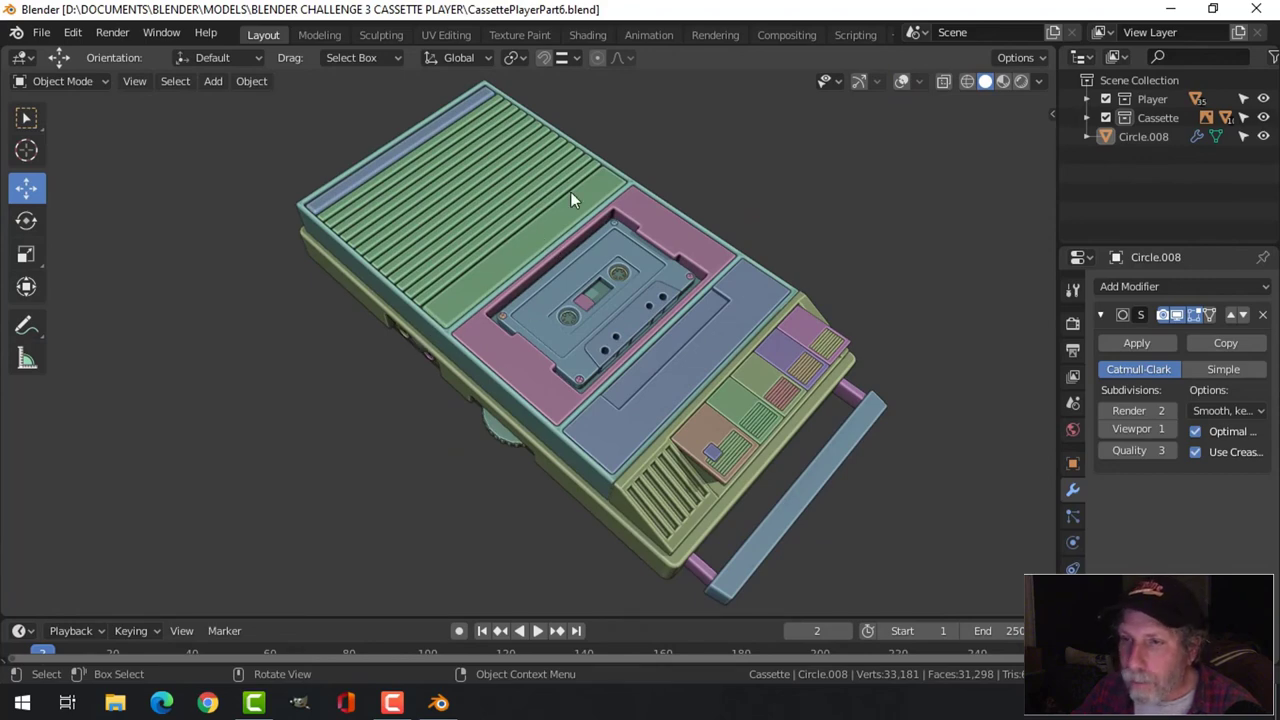
{"action": "middle_click_drag", "start_coordinate": [776, 356], "coordinate": [750, 351]}
{"action": "scroll", "coordinate": [745, 356], "scroll_direction": "up", "scroll_amount": 1}
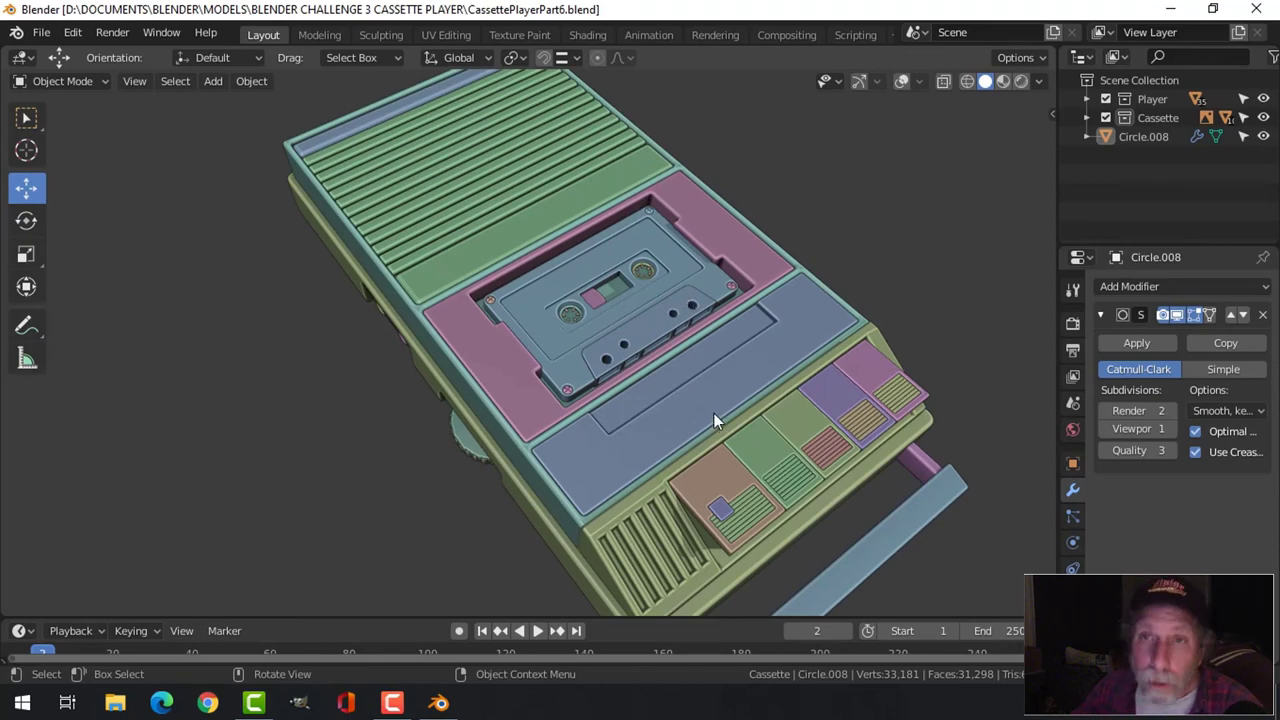
{"action": "mouse_move", "coordinate": [694, 410]}
{"action": "middle_mouse_down"}
{"action": "mouse_move", "coordinate": [713, 352]}
{"action": "mouse_move", "coordinate": [691, 401]}
{"action": "middle_mouse_up"}
{"action": "scroll", "coordinate": [701, 382], "scroll_direction": "down", "scroll_amount": 1}
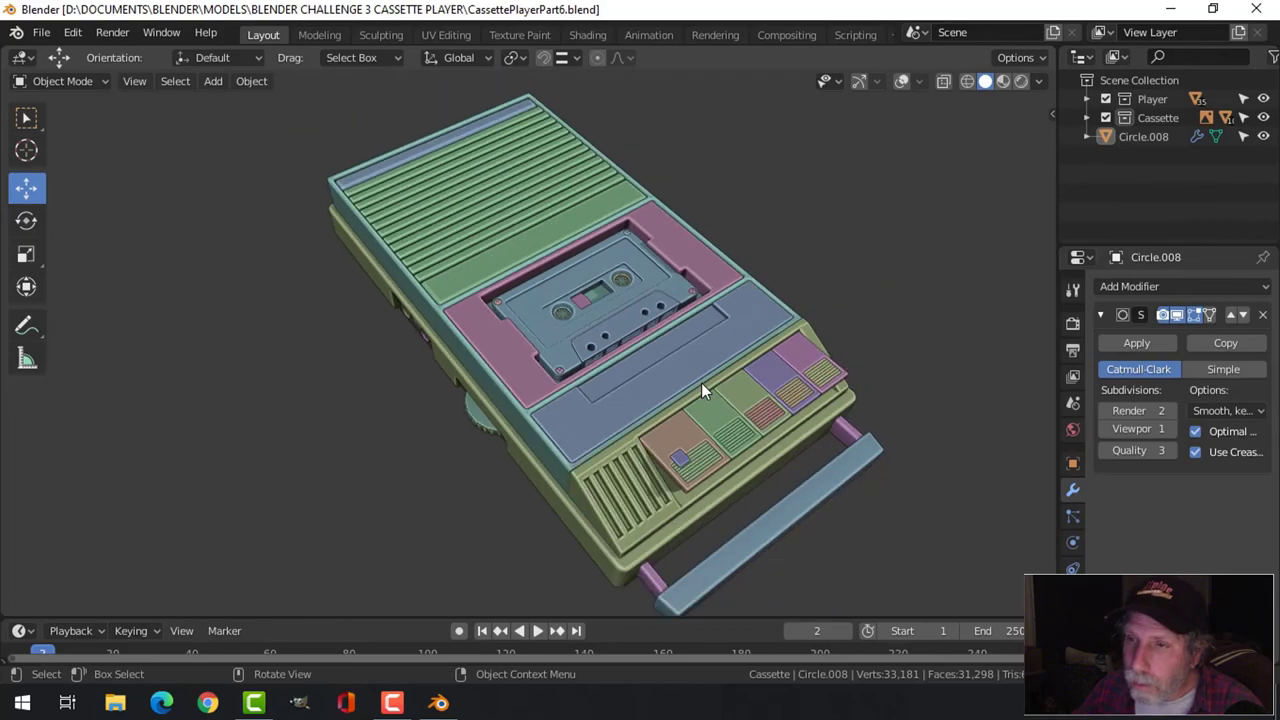